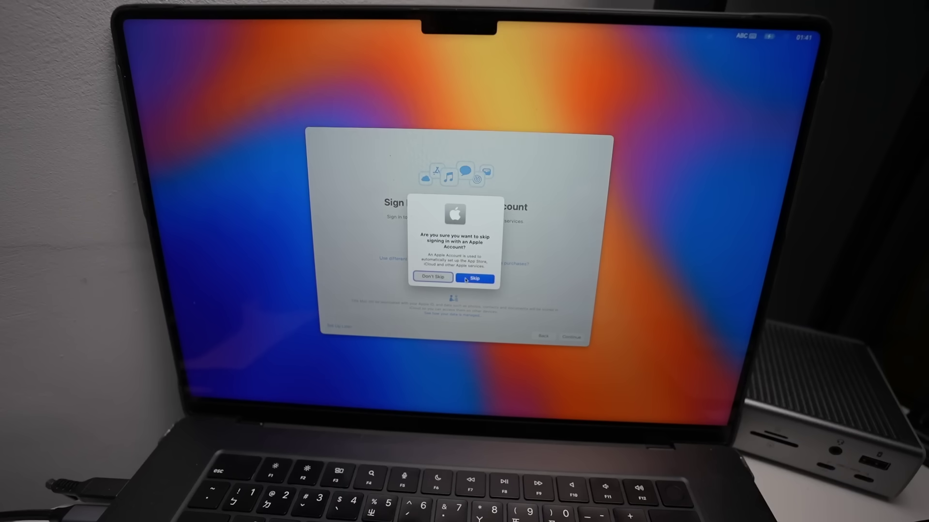
Skip Apple Account sign-in and agree to the macOS Terms and Conditions
{"action": "left_click", "coordinate": [466, 280]}
{"action": "left_click", "coordinate": [570, 338]}
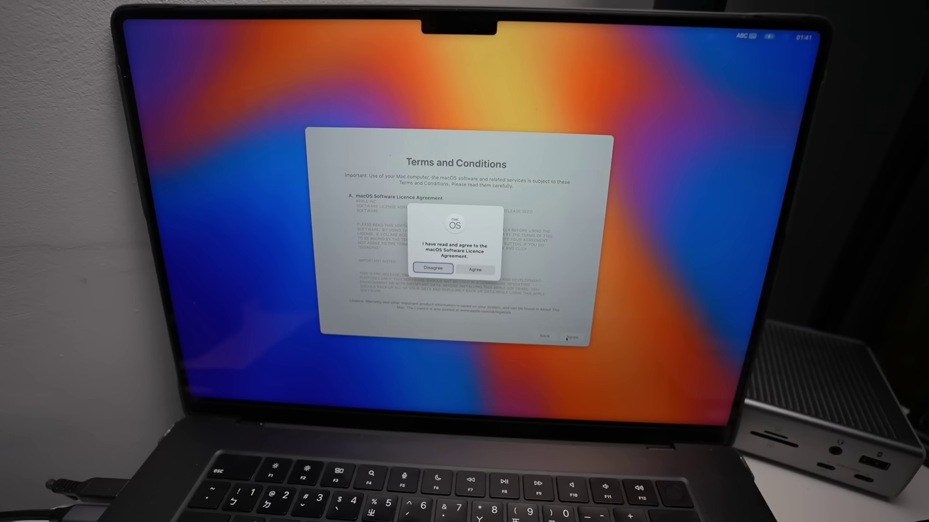
{"action": "left_click", "coordinate": [478, 273]}
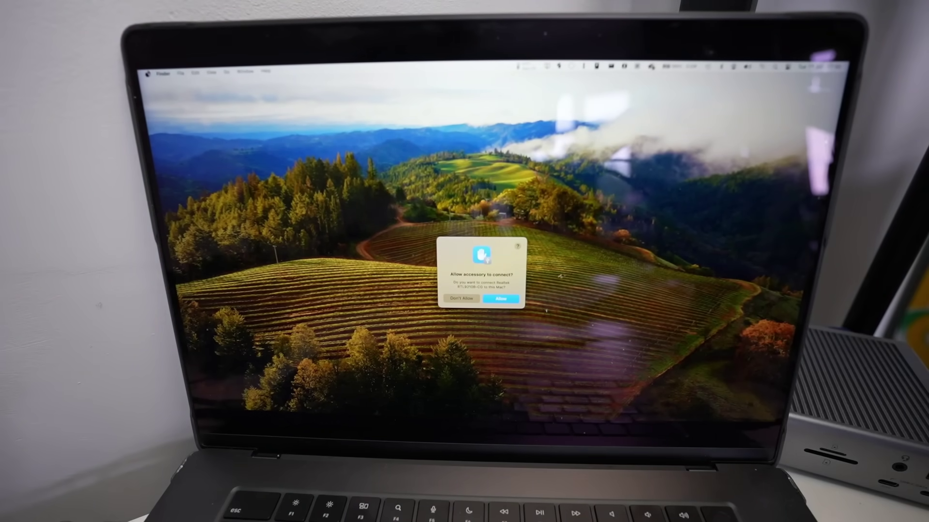
Review the Mac's specifications in About This Mac, then allow the Realtek RTL9210B-CG accessory
{"action": "left_click", "coordinate": [147, 73]}
{"action": "left_click", "coordinate": [169, 82]}
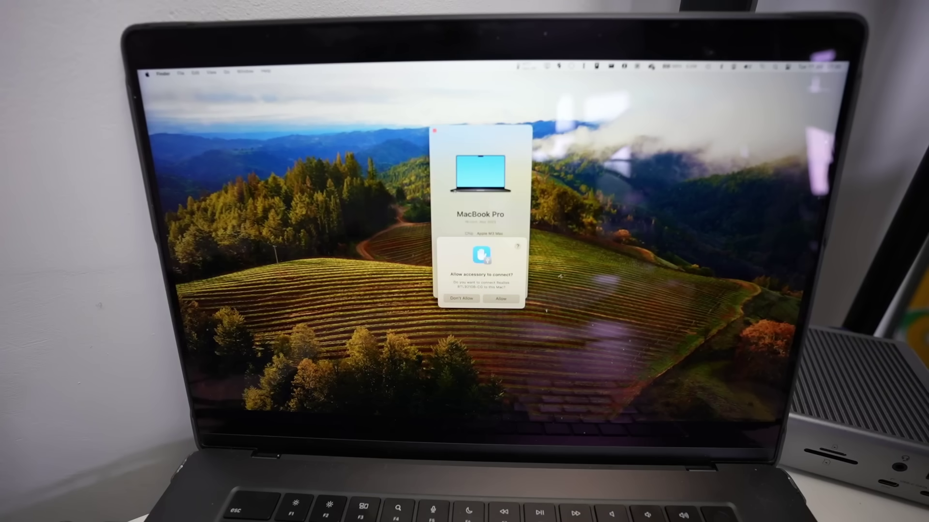
{"action": "left_click_drag", "start_coordinate": [458, 130], "coordinate": [439, 119]}
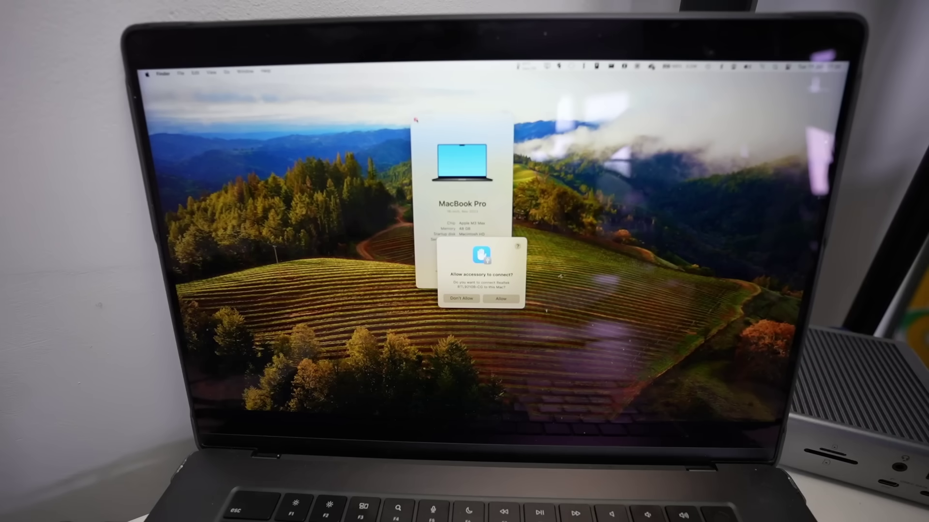
{"action": "left_click", "coordinate": [416, 119]}
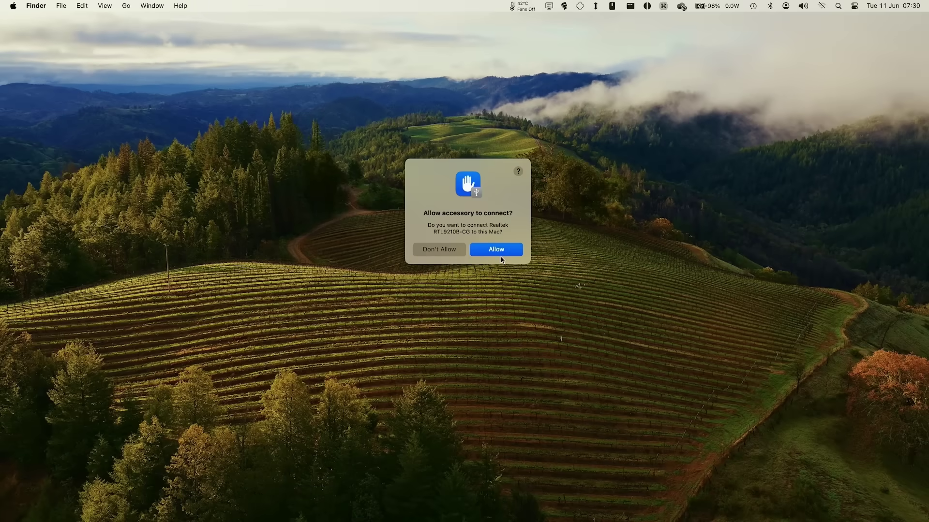
{"action": "left_click", "coordinate": [500, 256]}
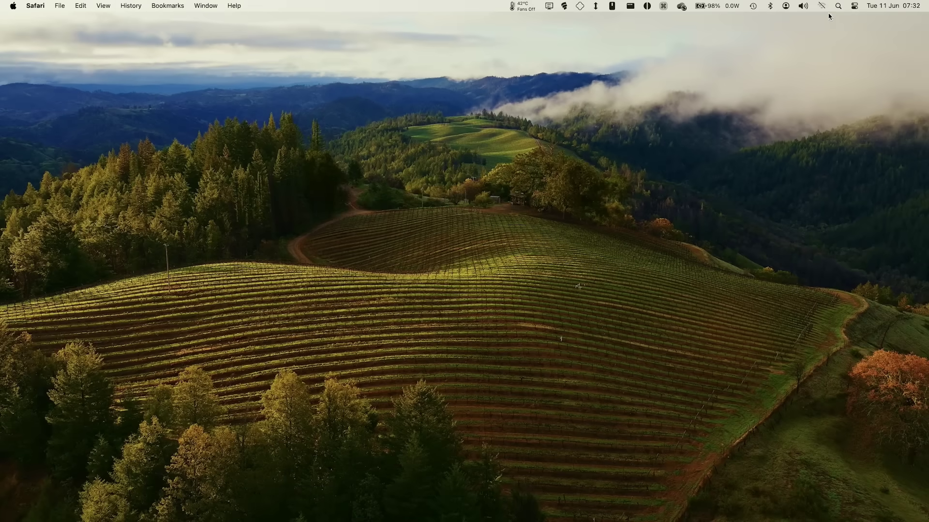
Launch Disk Utility by searching 'disk' in Spotlight and move its window aside
{"action": "left_click", "coordinate": [838, 7]}
{"action": "type", "text": "disk utility"}
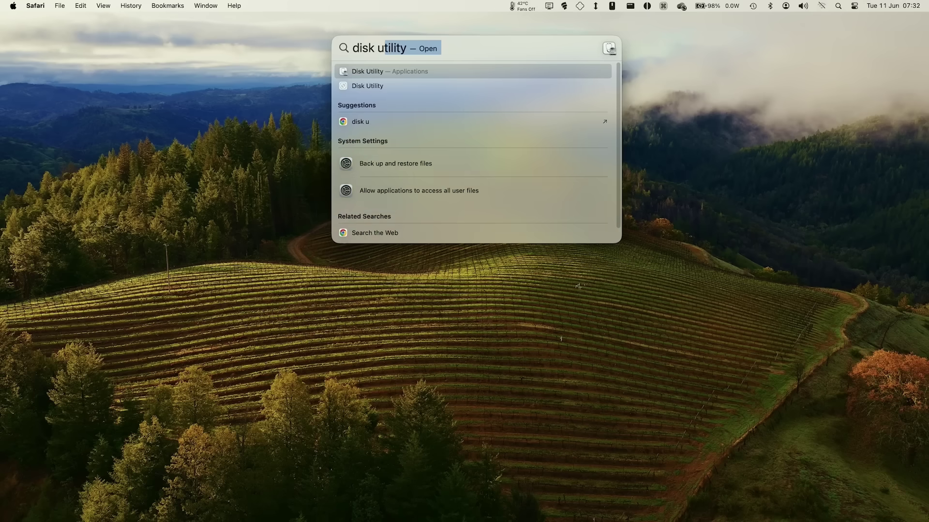
{"action": "key", "text": "Return"}
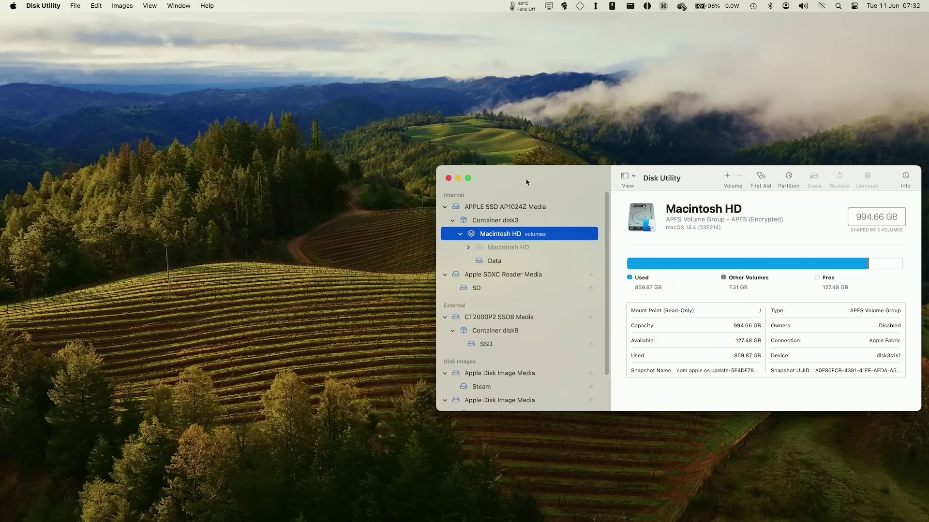
{"action": "left_click_drag", "start_coordinate": [526, 181], "coordinate": [308, 130]}
Open the SSD drive in a Finder window and select all its items to review the contents
{"action": "left_click", "coordinate": [64, 503]}
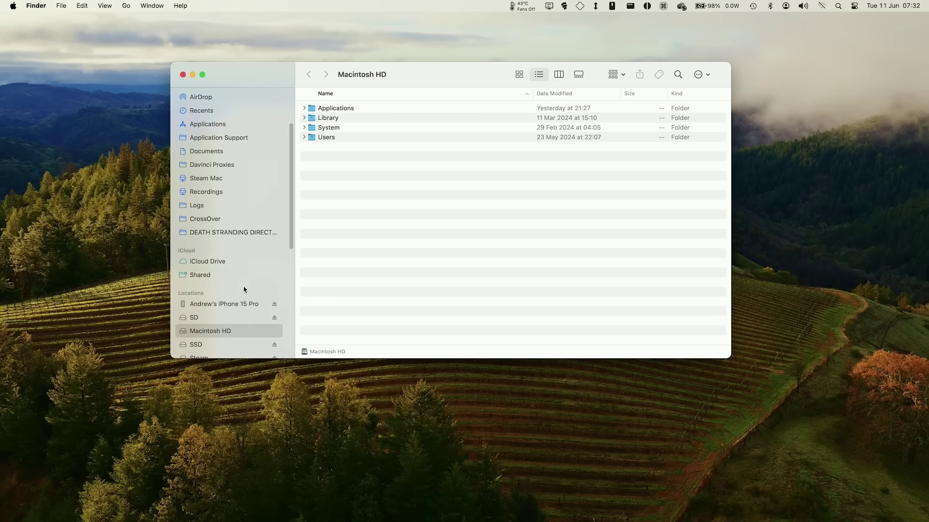
{"action": "scroll", "coordinate": [243, 290], "scroll_direction": "down", "scroll_amount": 4}
{"action": "left_click", "coordinate": [225, 300]}
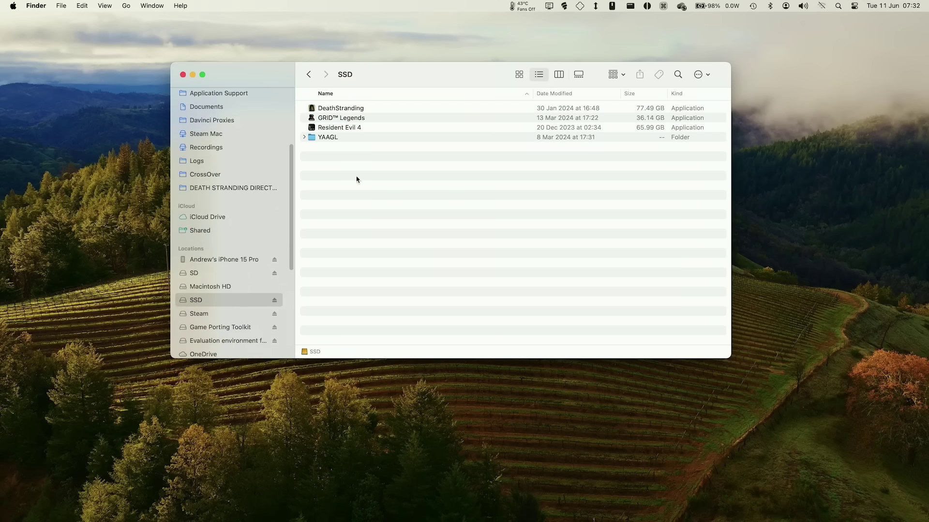
{"action": "key", "text": "super+a"}
{"action": "left_click", "coordinate": [358, 151]}
{"action": "key", "text": "super+a"}
{"action": "left_click", "coordinate": [337, 149]}
Back in Disk Utility, select the external CT2000P2 SSD8 Media disk
{"action": "left_click", "coordinate": [796, 500]}
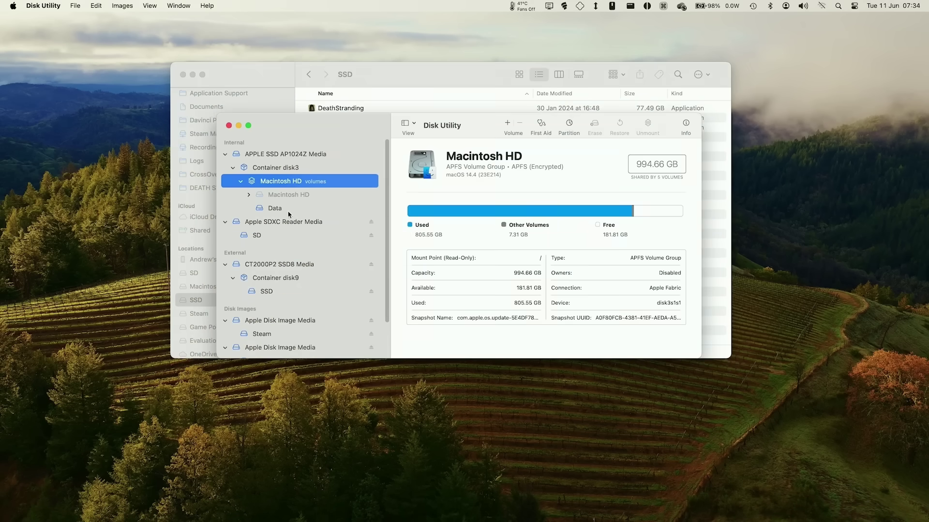
{"action": "left_click", "coordinate": [249, 263]}
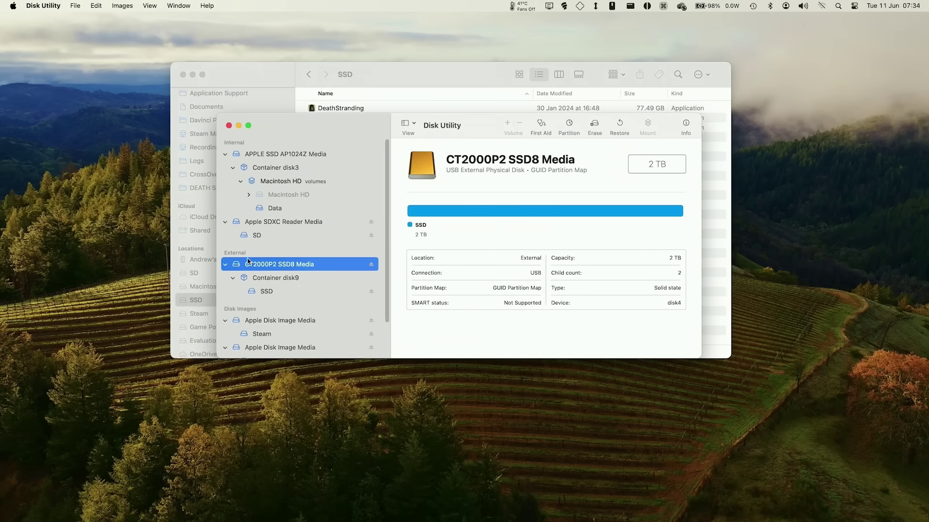
{"action": "left_click_drag", "start_coordinate": [380, 128], "coordinate": [412, 212]}
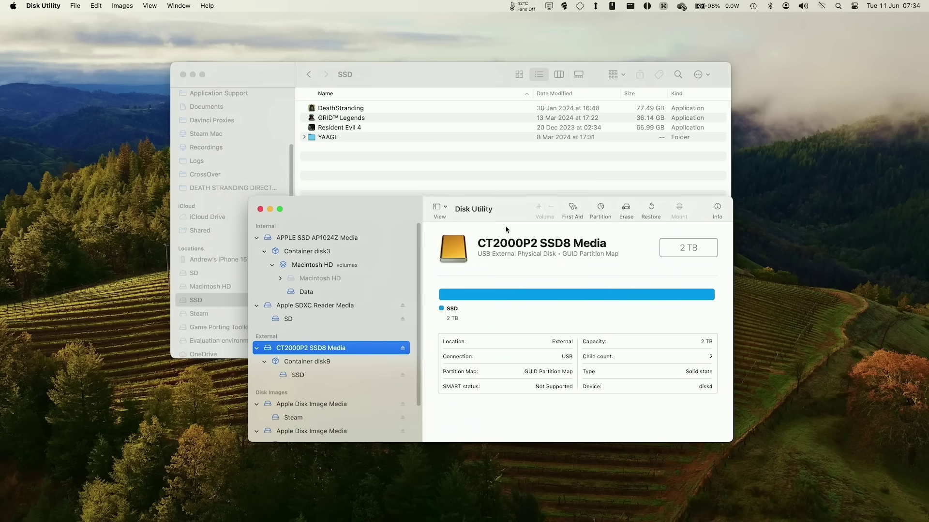
Erase the CT2000P2 disk as APFS named 'macOS Sequoia' with GUID Partition Map
{"action": "left_click", "coordinate": [625, 211]}
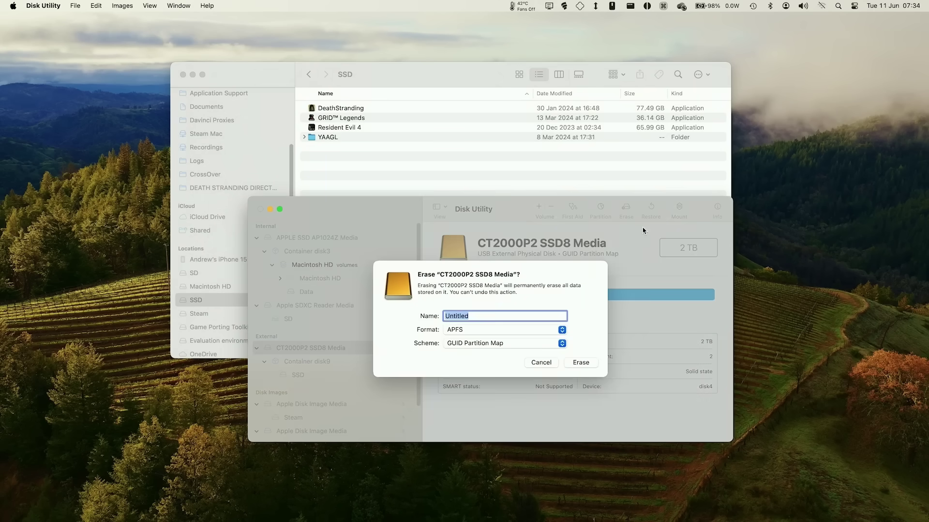
{"action": "left_click", "coordinate": [503, 329]}
{"action": "left_click", "coordinate": [483, 329]}
{"action": "left_click", "coordinate": [581, 366]}
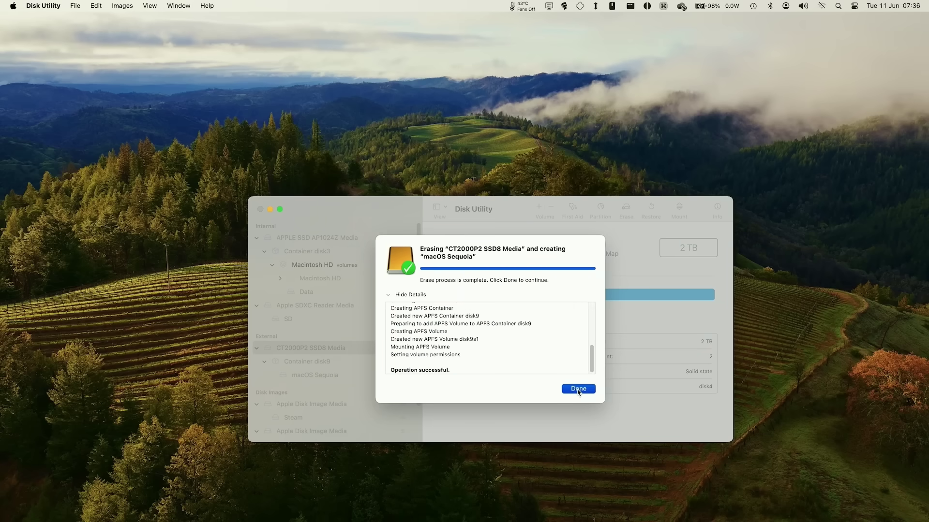
{"action": "left_click", "coordinate": [577, 389]}
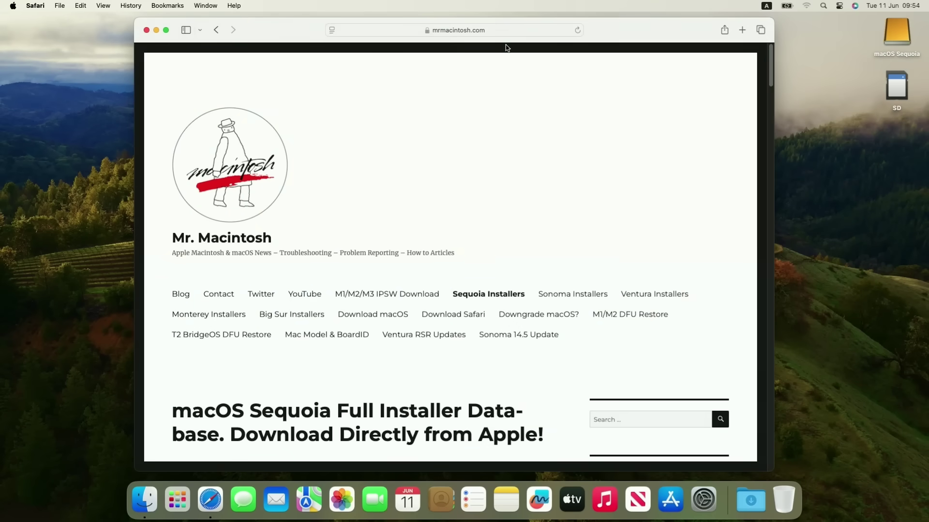
Scroll Mr. Macintosh's page down to the macOS Sequoia BETA Full Installer table
{"action": "left_click", "coordinate": [504, 34]}
{"action": "left_click", "coordinate": [649, 121]}
{"action": "scroll", "coordinate": [772, 95], "scroll_direction": "down", "scroll_amount": 3}
{"action": "scroll", "coordinate": [771, 73], "scroll_direction": "up", "scroll_amount": 3}
{"action": "left_click_drag", "start_coordinate": [771, 73], "coordinate": [771, 123]}
{"action": "scroll", "coordinate": [392, 271], "scroll_direction": "down", "scroll_amount": 5}
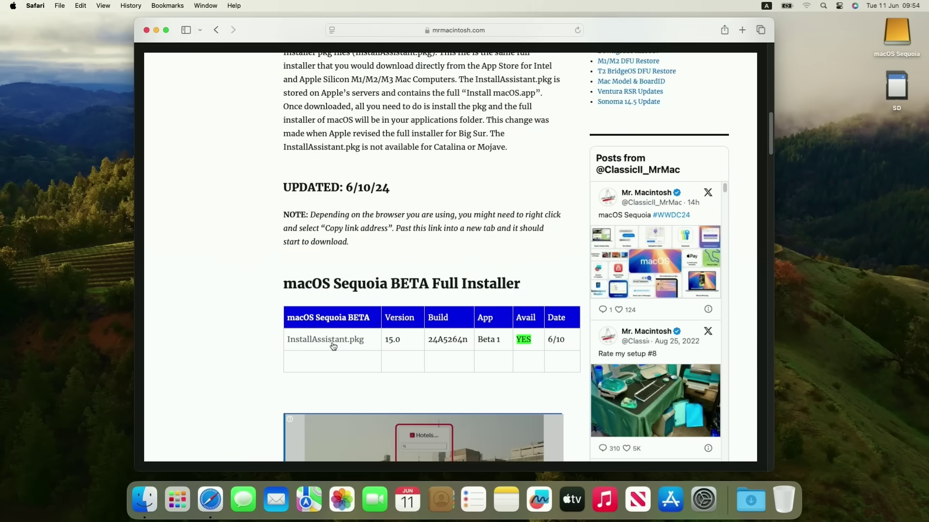
Download InstallAssistant.pkg, allowing downloads from mrmacintosh.com, and check its progress
{"action": "left_click", "coordinate": [333, 344]}
{"action": "left_click", "coordinate": [539, 275]}
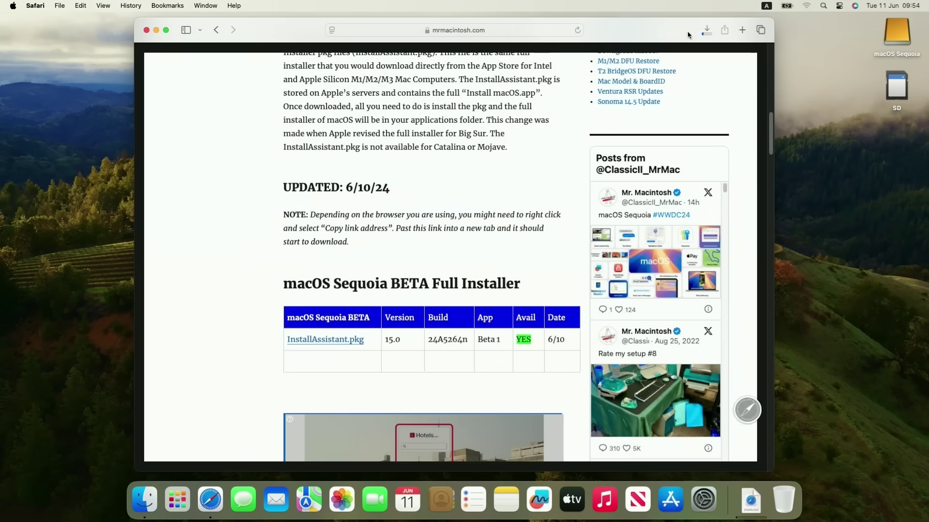
{"action": "right_click", "coordinate": [355, 341]}
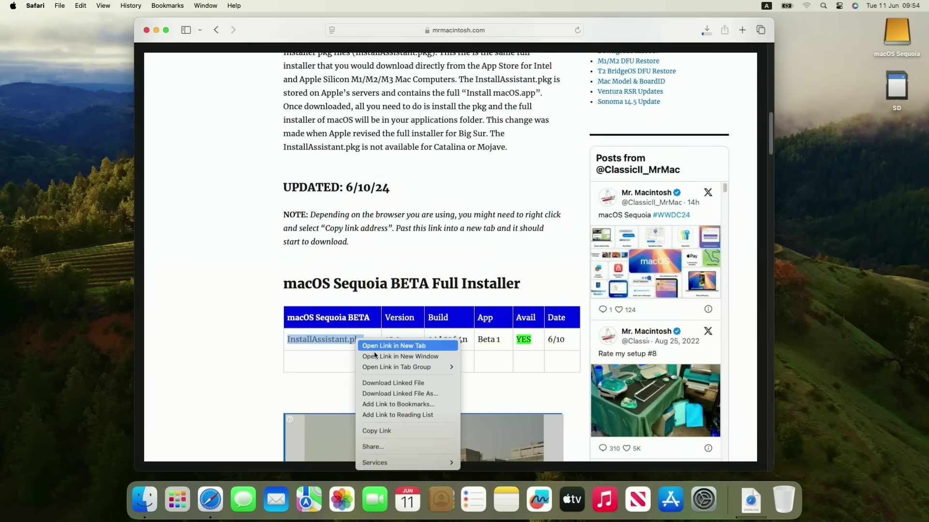
{"action": "left_click", "coordinate": [542, 267]}
{"action": "left_click", "coordinate": [707, 31]}
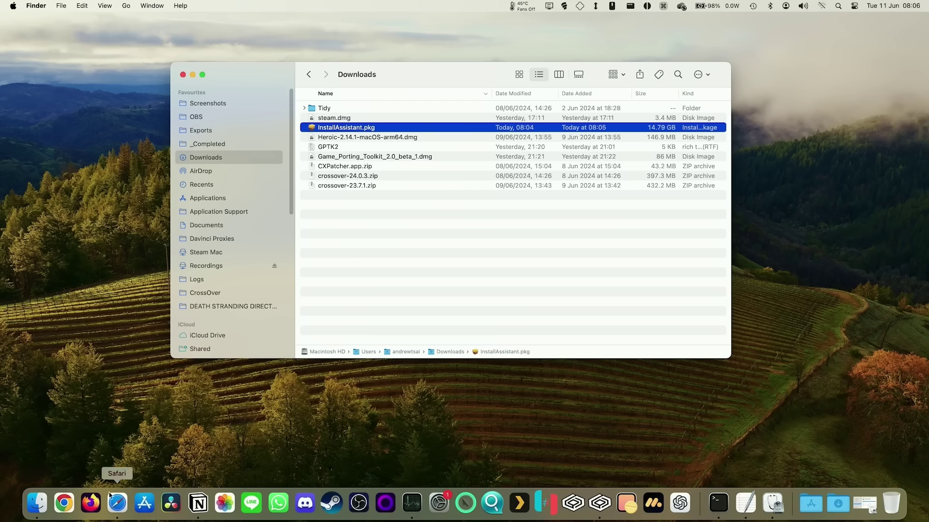
Install InstallAssistant.pkg on Macintosh HD, authorising with the account password, then close the installer
{"action": "double_click", "coordinate": [329, 133]}
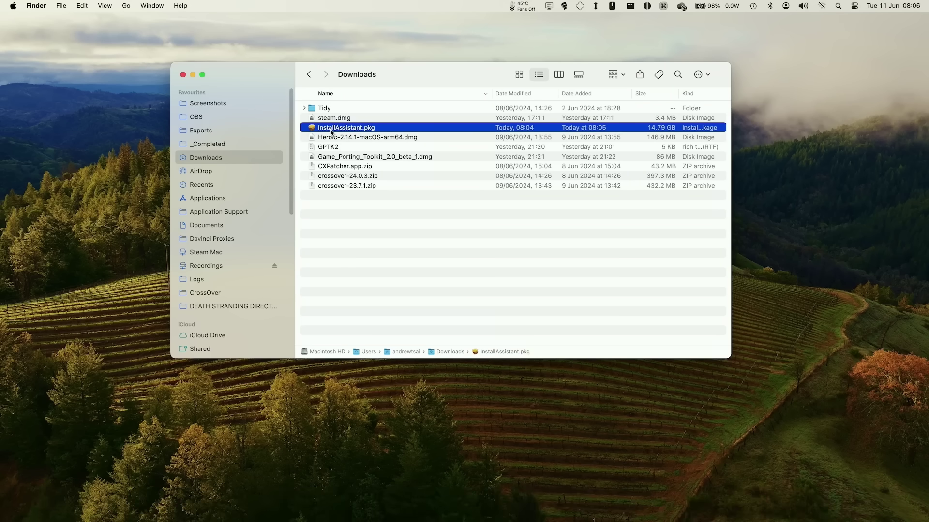
{"action": "left_click", "coordinate": [579, 321]}
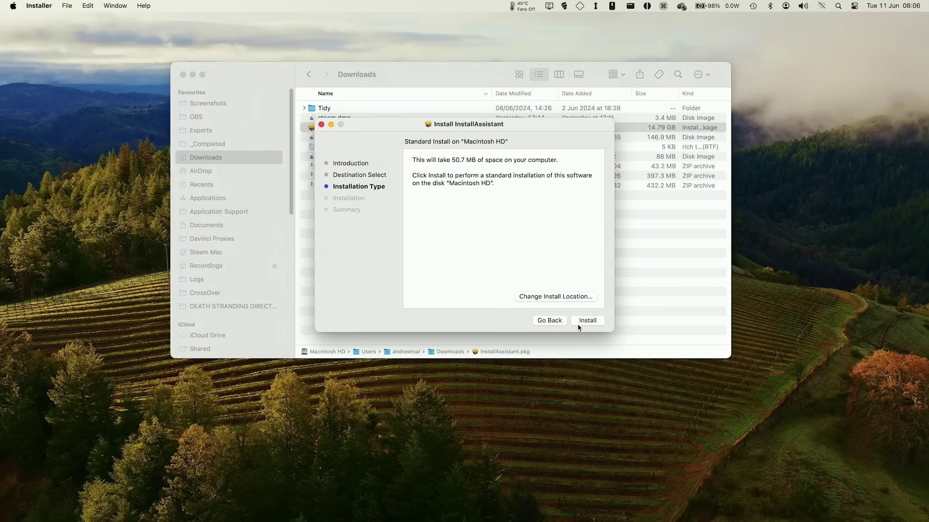
{"action": "left_click", "coordinate": [587, 321]}
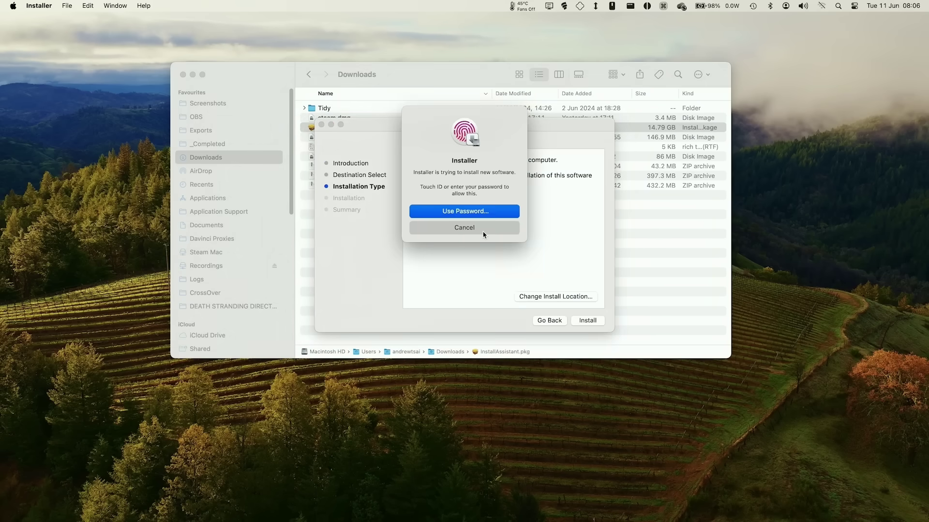
{"action": "left_click", "coordinate": [491, 215]}
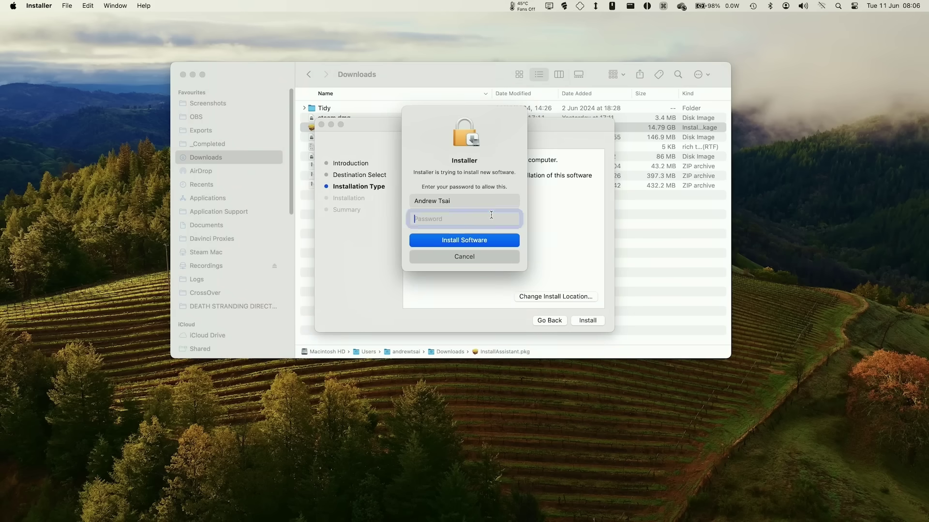
{"action": "key", "text": "Return"}
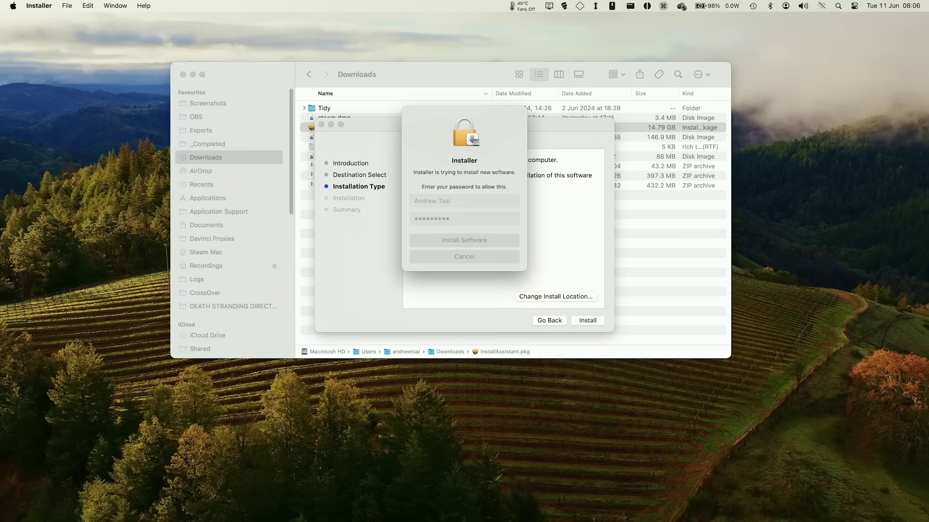
{"action": "left_click", "coordinate": [594, 321]}
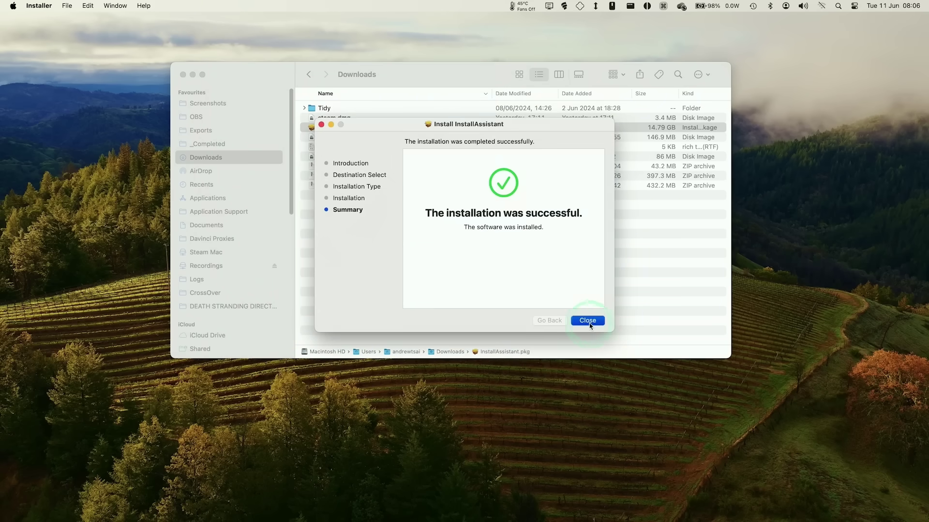
{"action": "left_click", "coordinate": [436, 272]}
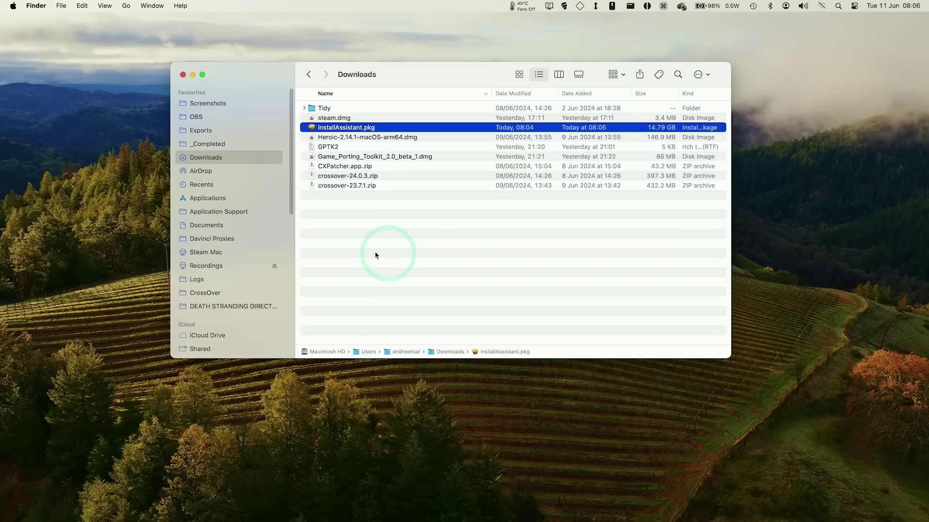
Launch Install macOS 15 beta from Applications and accept its licence agreement
{"action": "left_click", "coordinate": [198, 198]}
{"action": "left_click_drag", "start_coordinate": [735, 130], "coordinate": [733, 192]}
{"action": "left_click", "coordinate": [569, 197]}
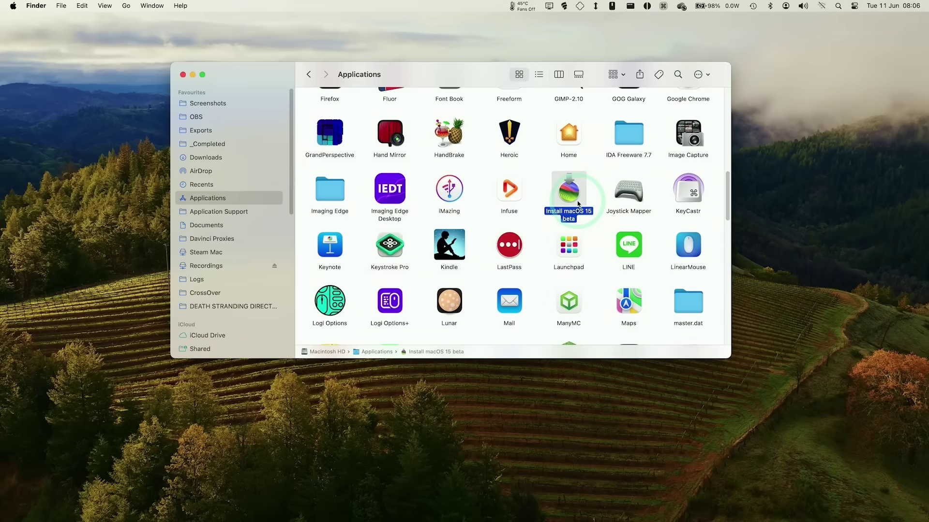
{"action": "double_click", "coordinate": [579, 204]}
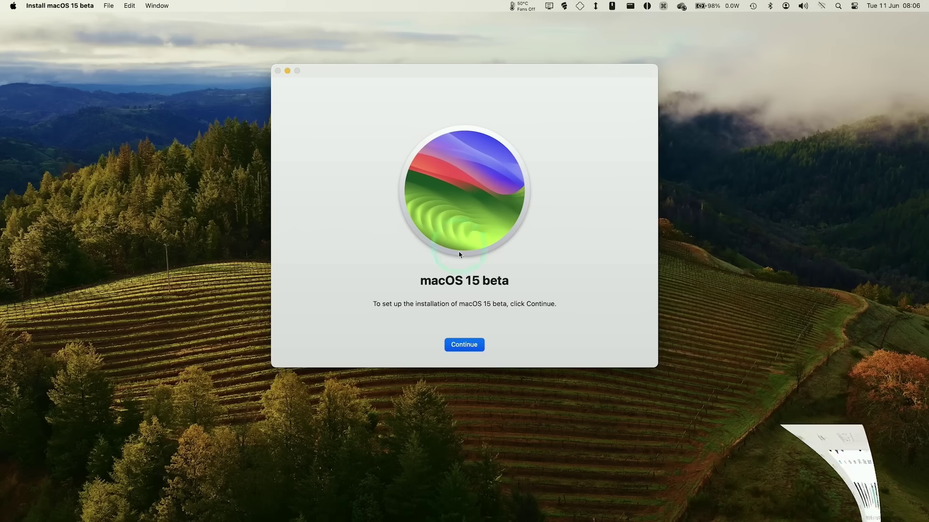
{"action": "left_click", "coordinate": [473, 345]}
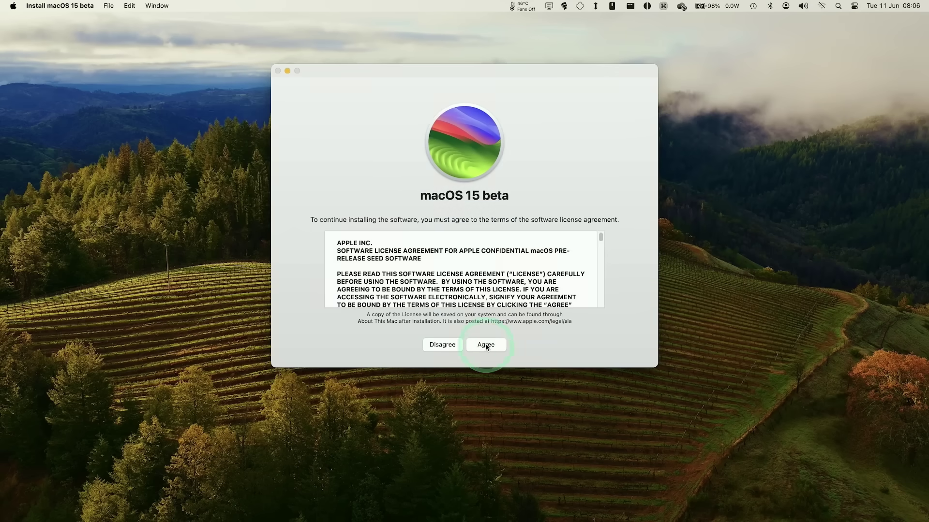
{"action": "left_click", "coordinate": [486, 345]}
{"action": "left_click", "coordinate": [492, 252]}
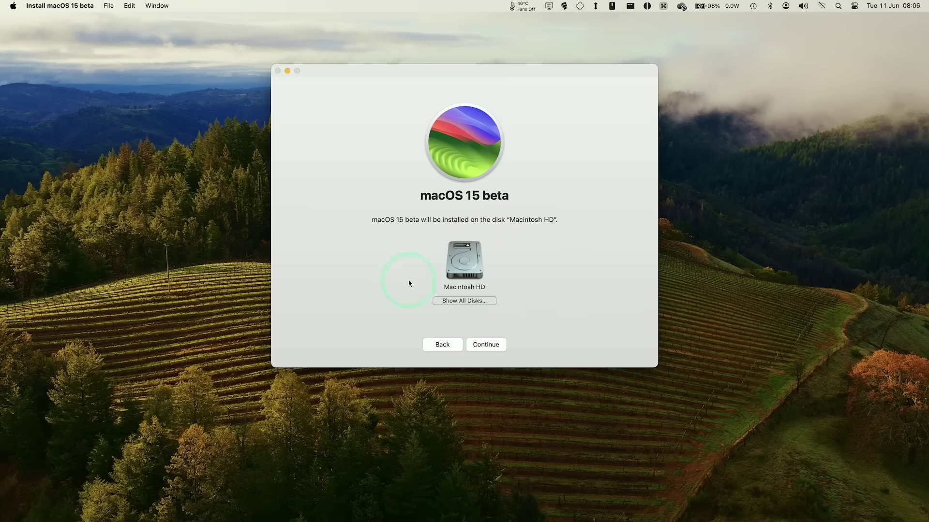
Show all disks and choose macOS Sequoia as the installation target
{"action": "left_click", "coordinate": [469, 301]}
{"action": "left_click", "coordinate": [446, 297]}
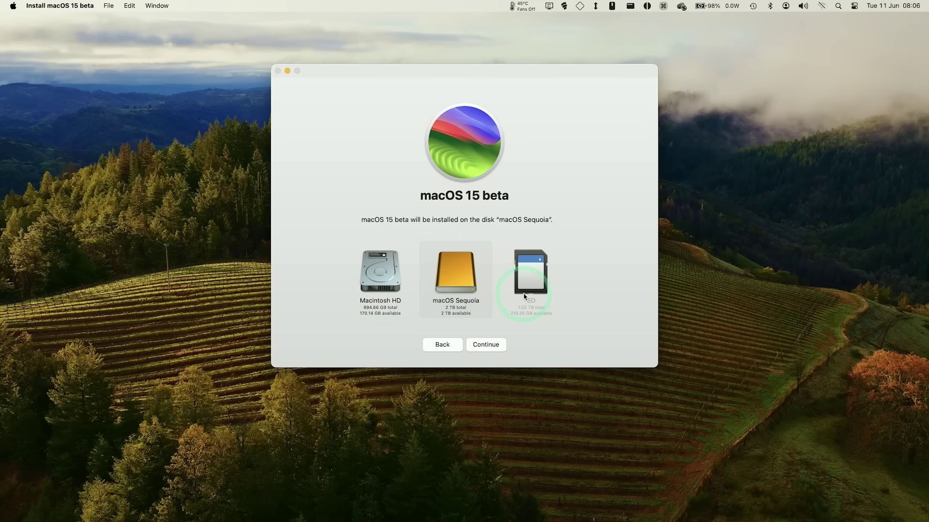
{"action": "left_click", "coordinate": [371, 280]}
{"action": "left_click", "coordinate": [456, 276]}
Select the existing user as volume owner and start the install with the owner's password
{"action": "left_click", "coordinate": [490, 346]}
{"action": "left_click", "coordinate": [461, 268]}
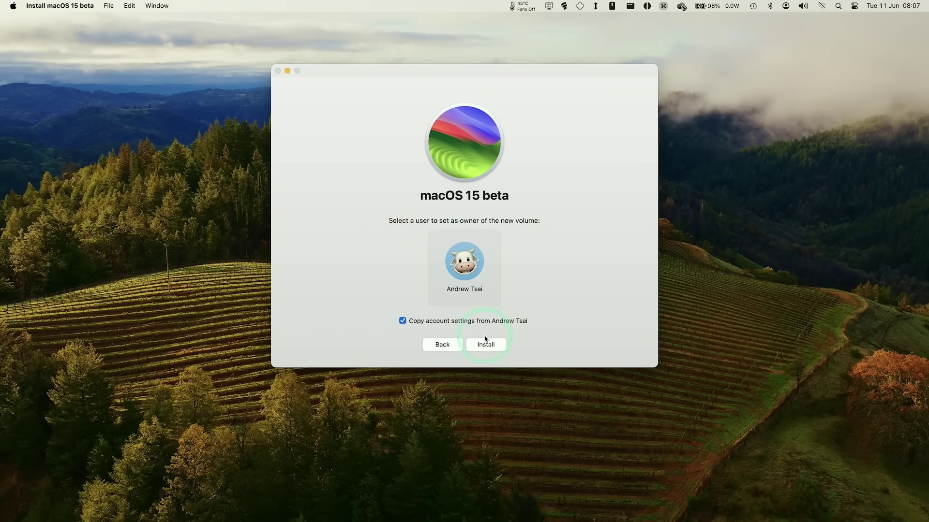
{"action": "left_click", "coordinate": [494, 349]}
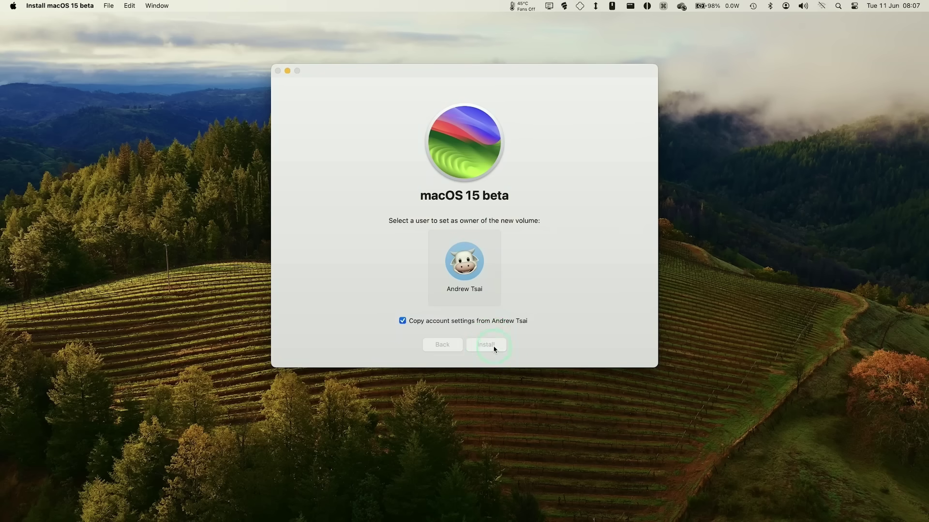
{"action": "type", "text": "•••"}
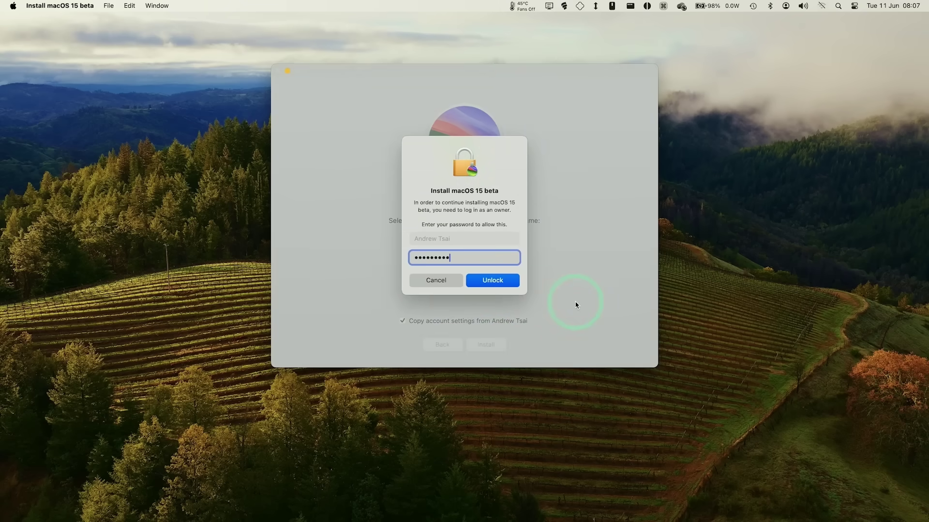
{"action": "left_click", "coordinate": [492, 280]}
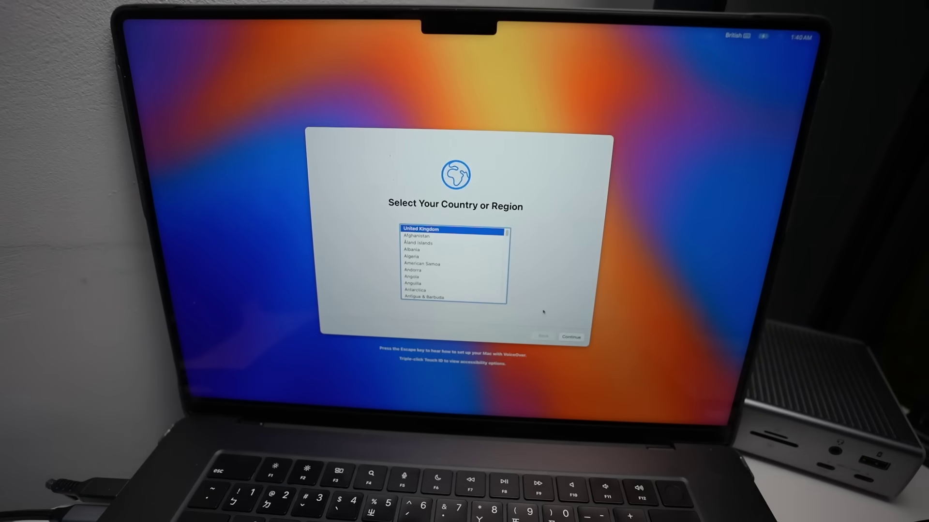
Confirm United Kingdom and language settings, skip accessibility and migration, and agree to the licence
{"action": "left_click", "coordinate": [570, 337]}
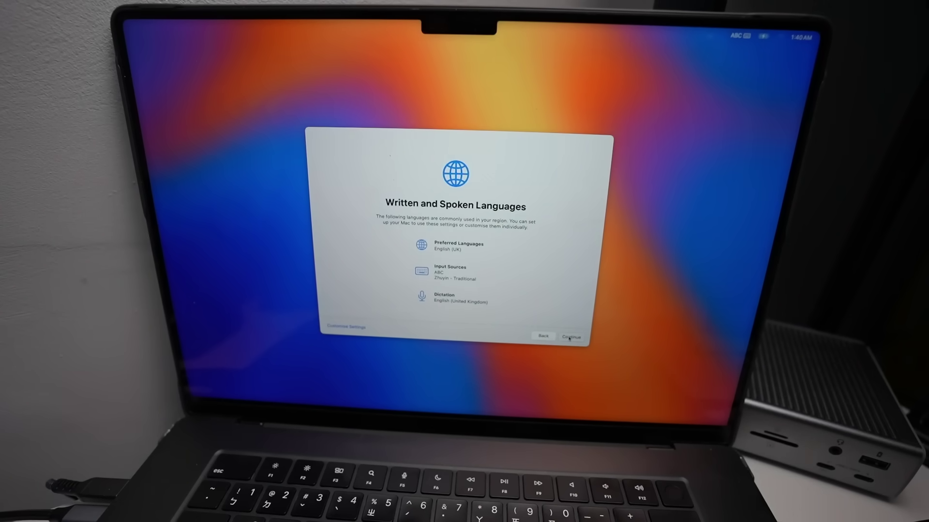
{"action": "left_click", "coordinate": [570, 337]}
{"action": "left_click", "coordinate": [570, 337]}
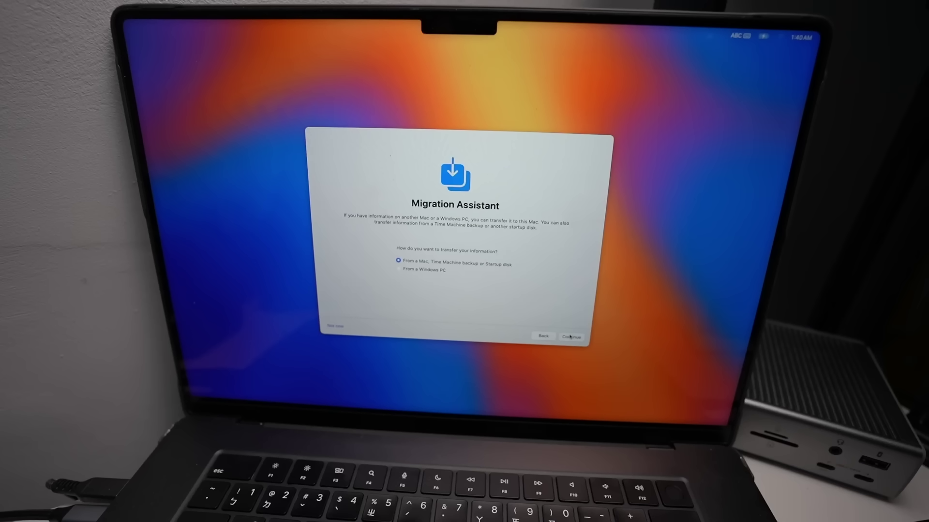
{"action": "left_click", "coordinate": [338, 329]}
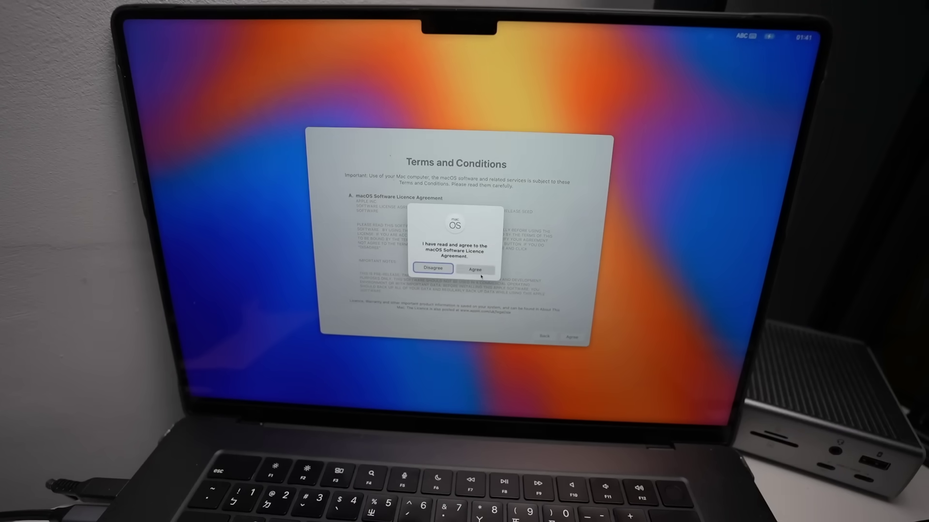
{"action": "left_click", "coordinate": [477, 271]}
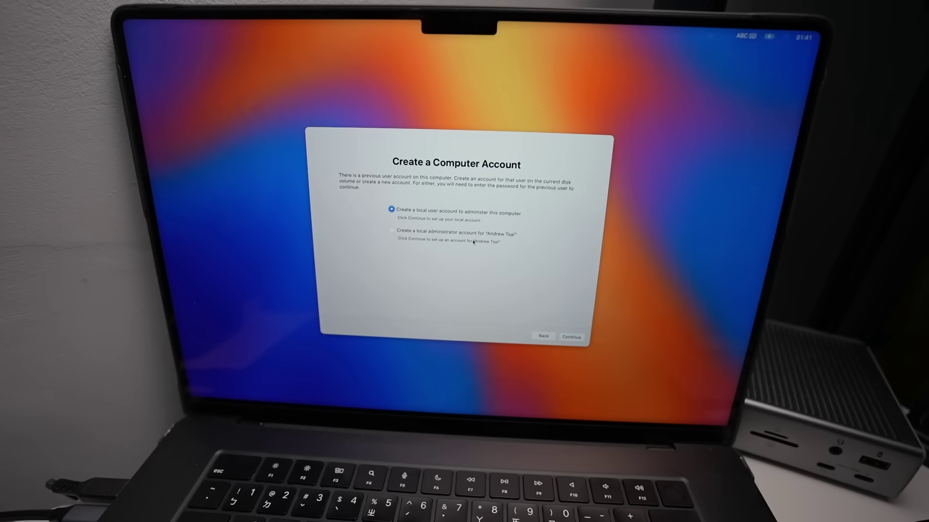
Create an administrator account for the existing user with the previous user's password
{"action": "left_click", "coordinate": [577, 339]}
{"action": "type", "text": "********"}
{"action": "key", "text": "Return"}
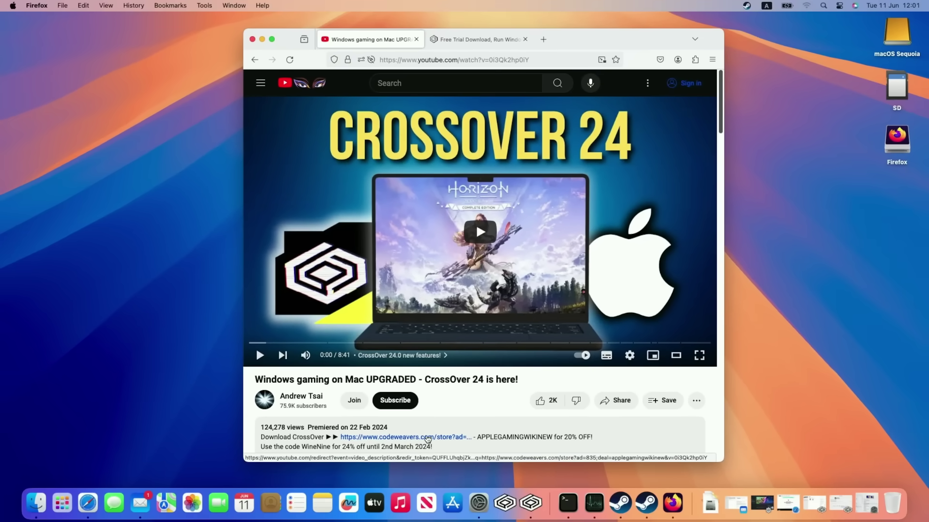
Open the CodeWeavers store and apply the pasted promo code to the prices
{"action": "left_click", "coordinate": [420, 441]}
{"action": "scroll", "coordinate": [723, 181], "scroll_direction": "down", "scroll_amount": 1}
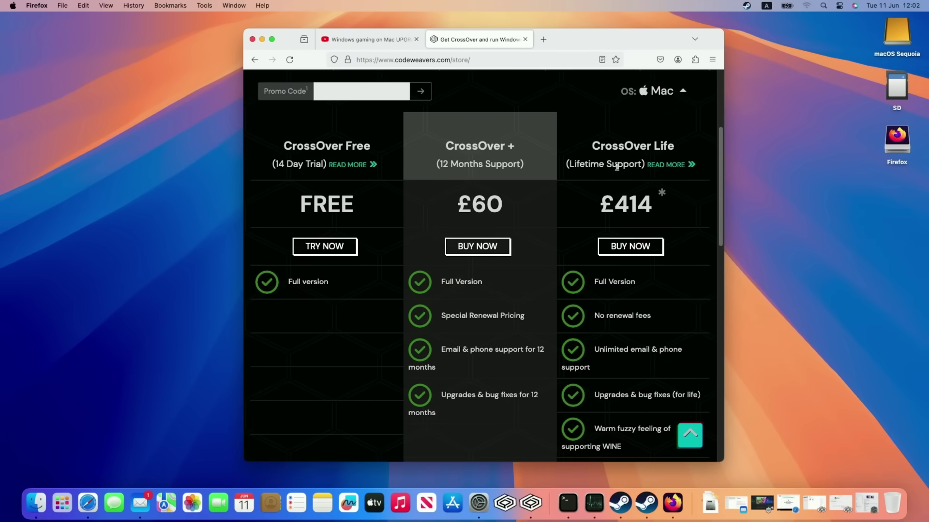
{"action": "left_click", "coordinate": [335, 88]}
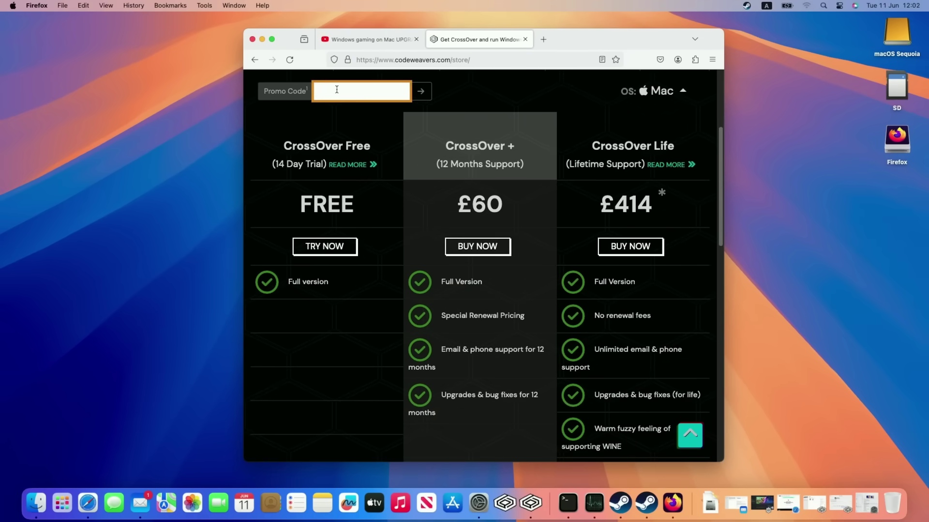
{"action": "type", "text": "APPLEGAMINGWIKINEW"}
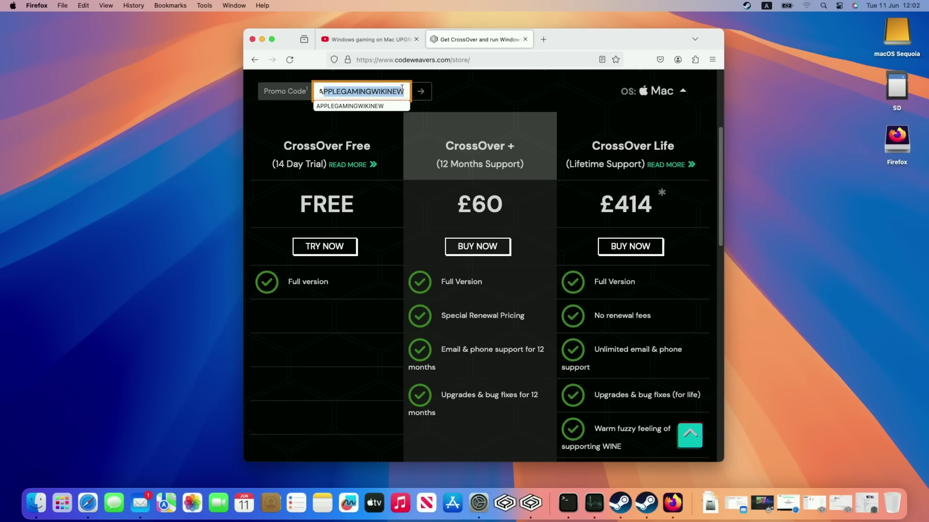
{"action": "left_click", "coordinate": [420, 91]}
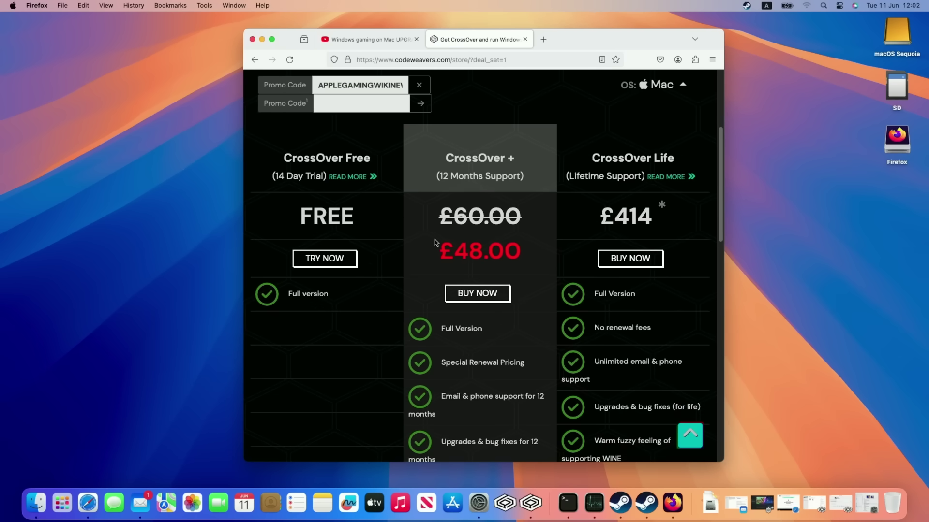
Highlight the £48.00 CrossOver + price and trial heading, then go to the free trial download page
{"action": "left_click_drag", "start_coordinate": [434, 243], "coordinate": [537, 256]}
{"action": "left_click", "coordinate": [538, 257]}
{"action": "mouse_move", "coordinate": [442, 164]}
{"action": "left_mouse_down"}
{"action": "mouse_move", "coordinate": [520, 159]}
{"action": "mouse_move", "coordinate": [447, 154]}
{"action": "left_mouse_up"}
{"action": "left_click", "coordinate": [448, 155]}
{"action": "left_click_drag", "start_coordinate": [284, 151], "coordinate": [362, 187]}
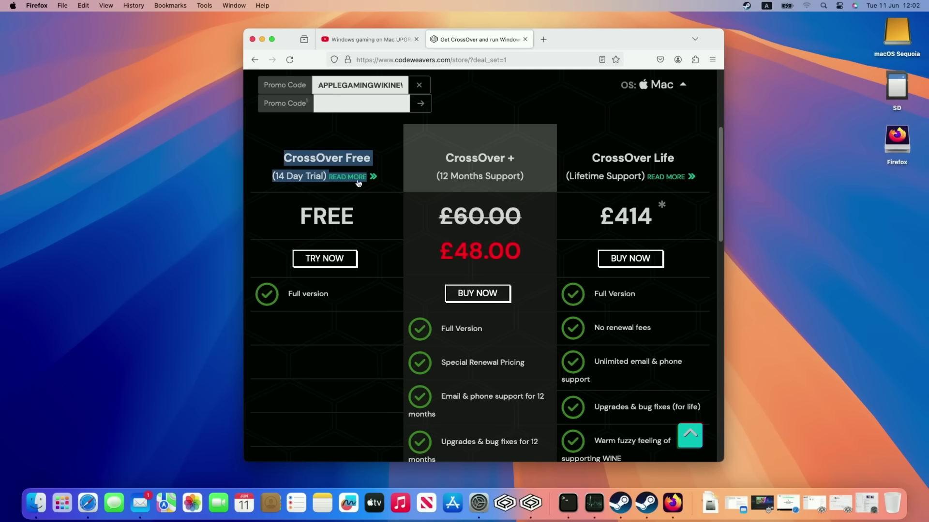
{"action": "left_click", "coordinate": [279, 178]}
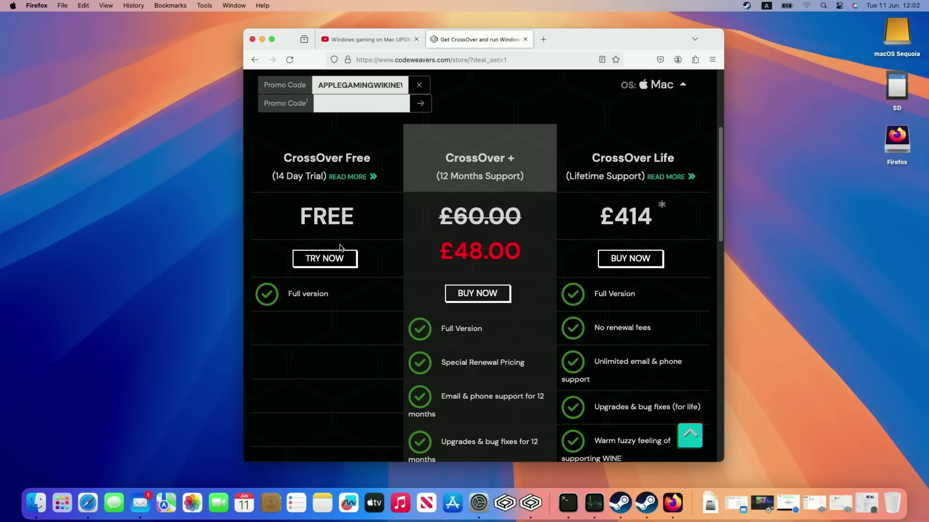
{"action": "left_click", "coordinate": [341, 260]}
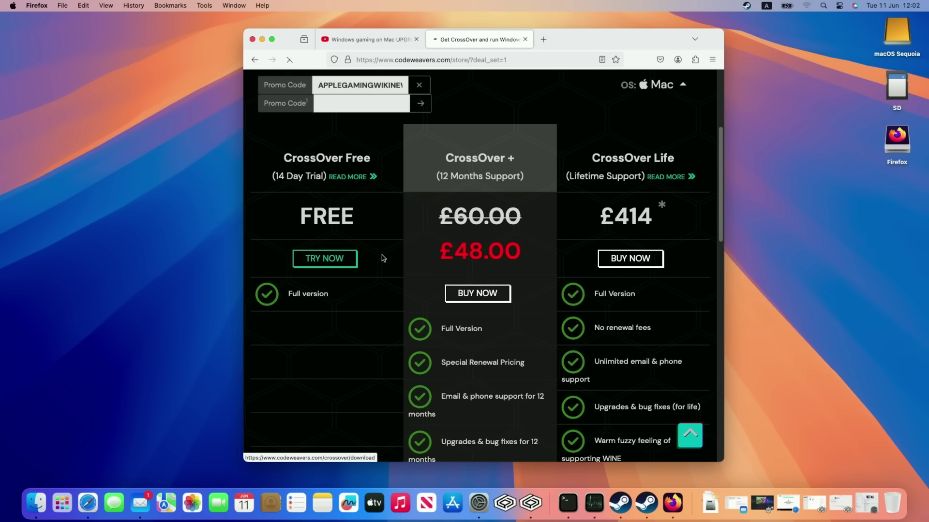
{"action": "scroll", "coordinate": [701, 188], "scroll_direction": "down", "scroll_amount": 10}
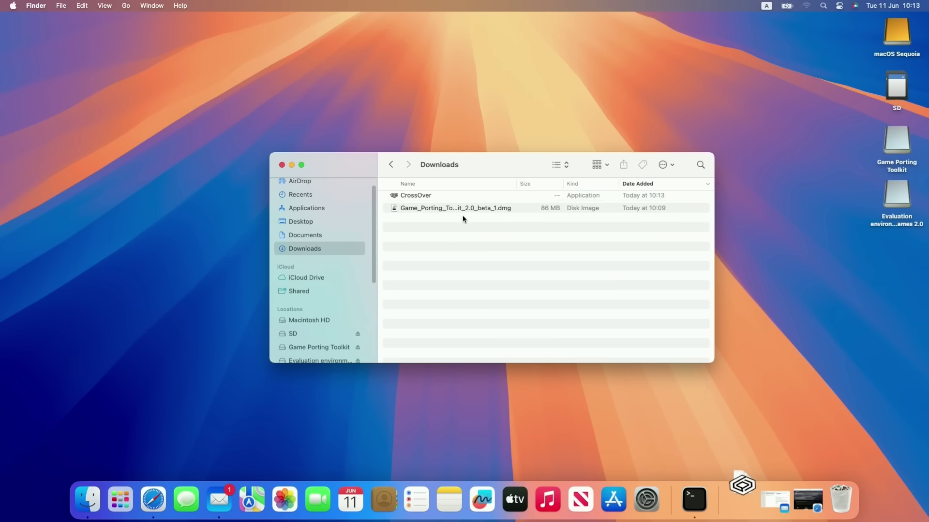
Move the downloaded CrossOver app into the Applications folder
{"action": "left_click", "coordinate": [426, 199]}
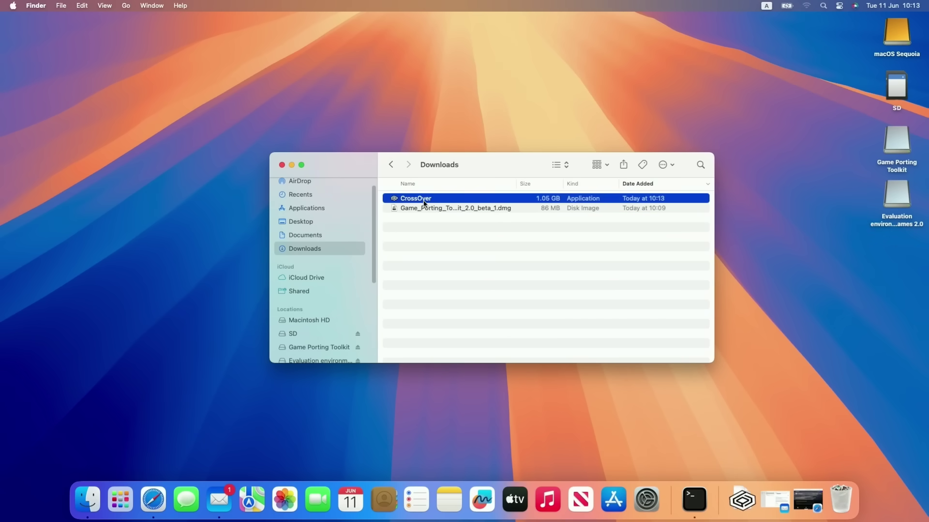
{"action": "left_click_drag", "start_coordinate": [419, 199], "coordinate": [332, 208]}
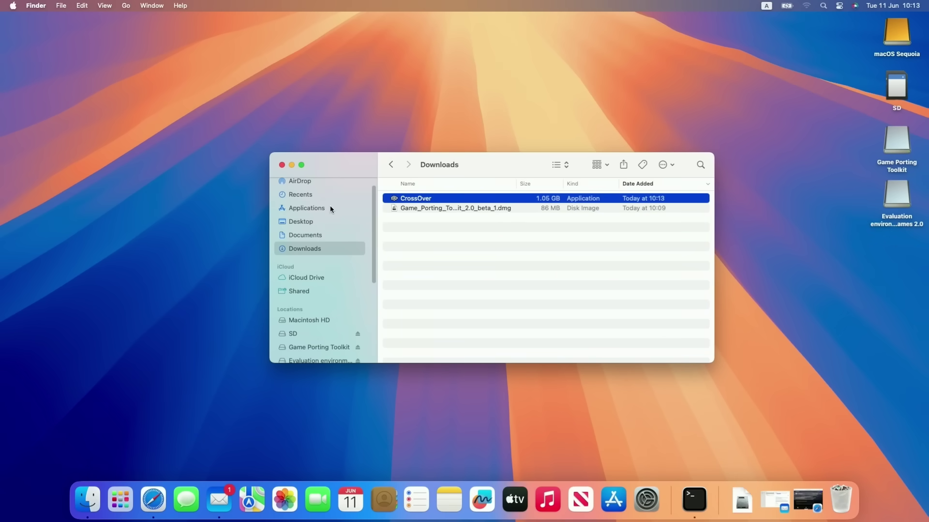
{"action": "left_click", "coordinate": [331, 208]}
Launch CrossOver, install Rosetta, and start the 14-day trial
{"action": "double_click", "coordinate": [511, 272]}
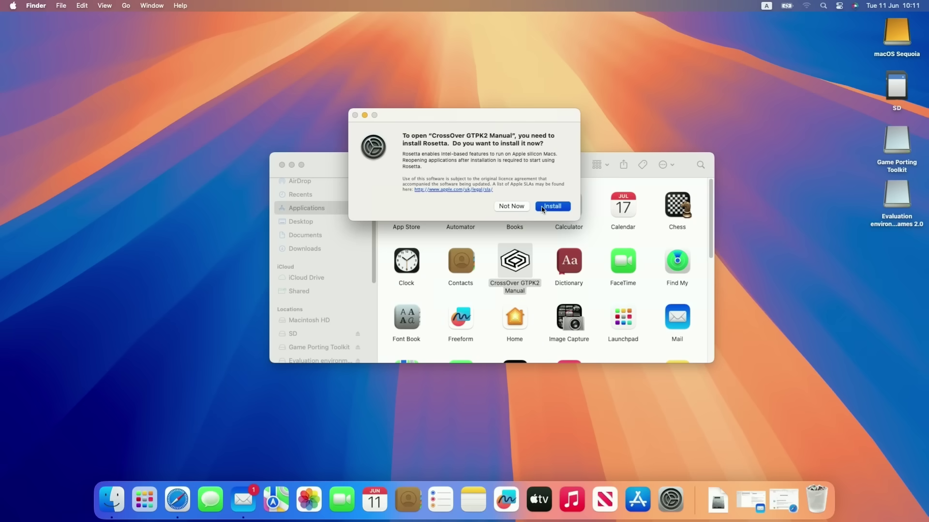
{"action": "left_click", "coordinate": [542, 208]}
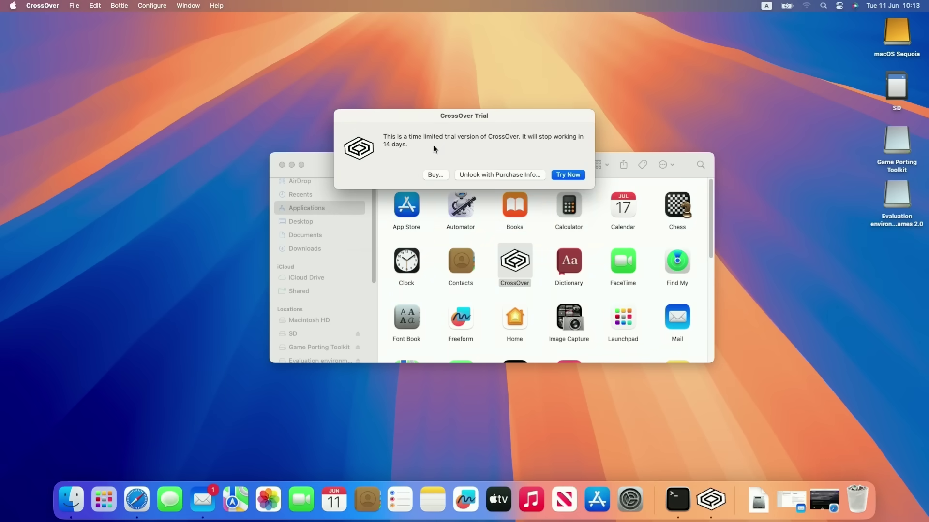
{"action": "left_click", "coordinate": [484, 176]}
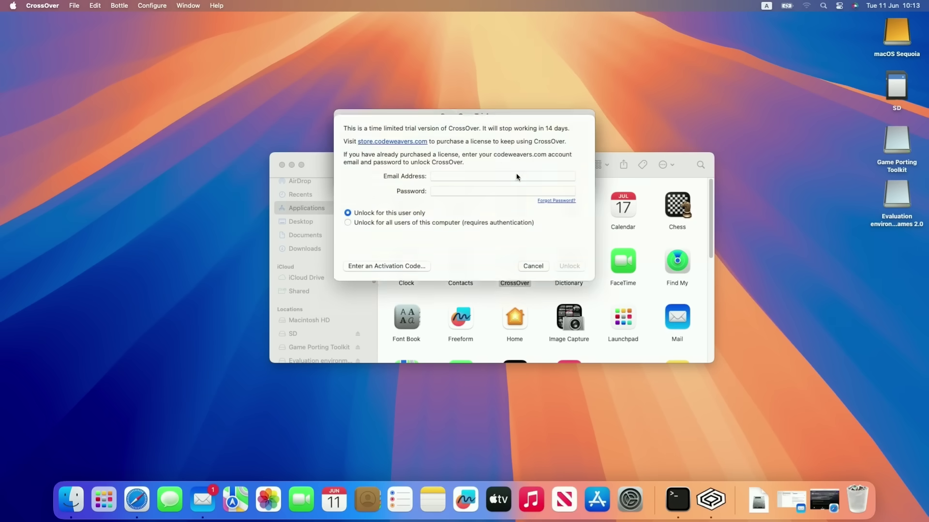
{"action": "left_click", "coordinate": [532, 274]}
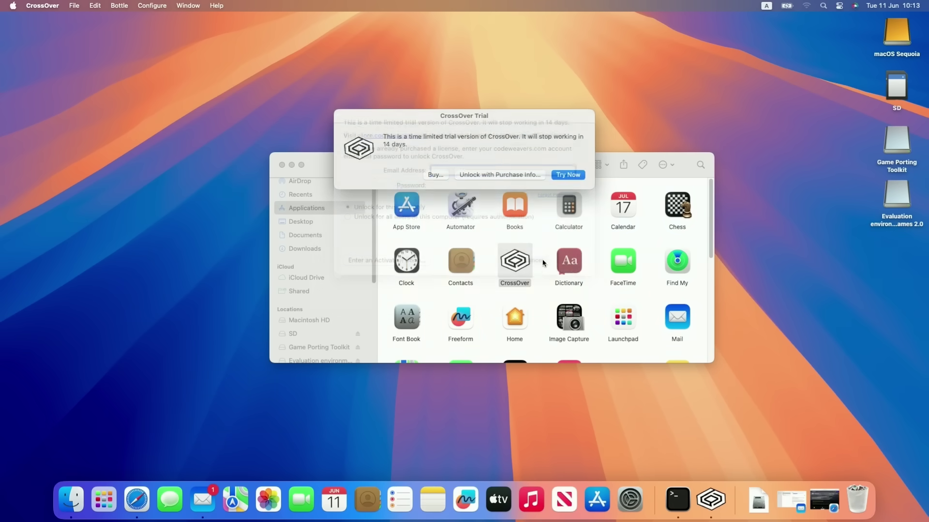
{"action": "left_click", "coordinate": [565, 176]}
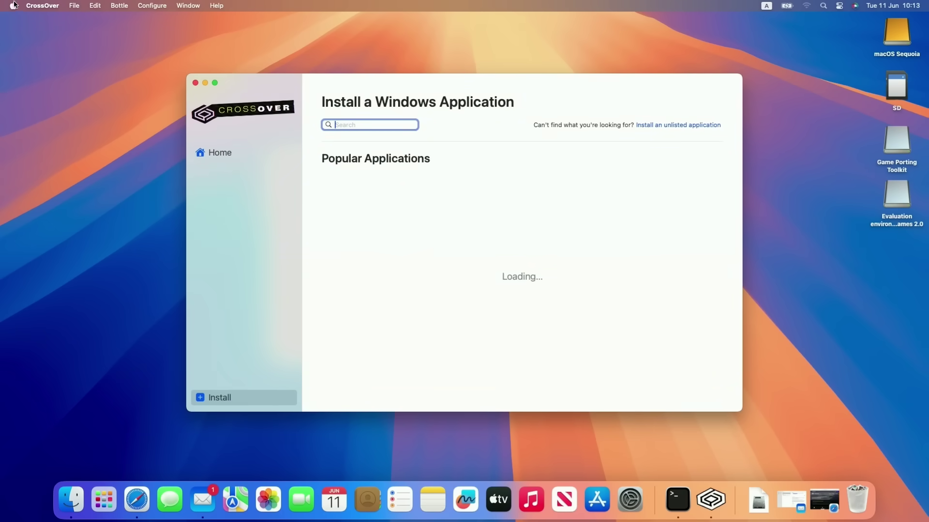
Quit CrossOver from its application menu, returning to the Applications folder
{"action": "left_click", "coordinate": [41, 4]}
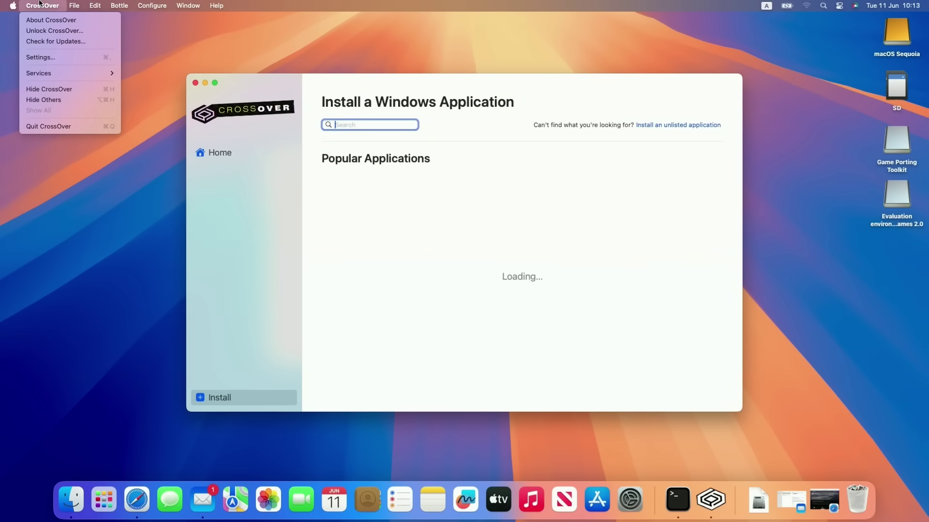
{"action": "left_click", "coordinate": [81, 129]}
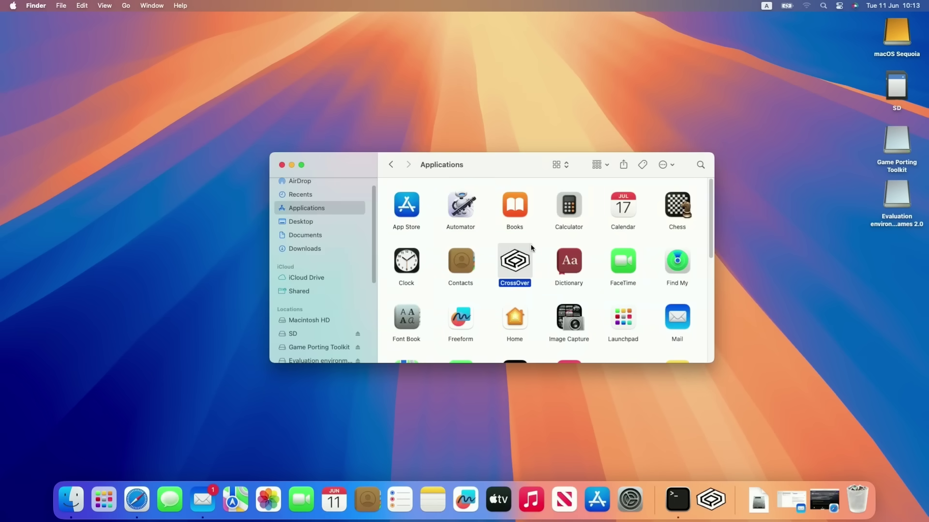
{"action": "left_click", "coordinate": [547, 276]}
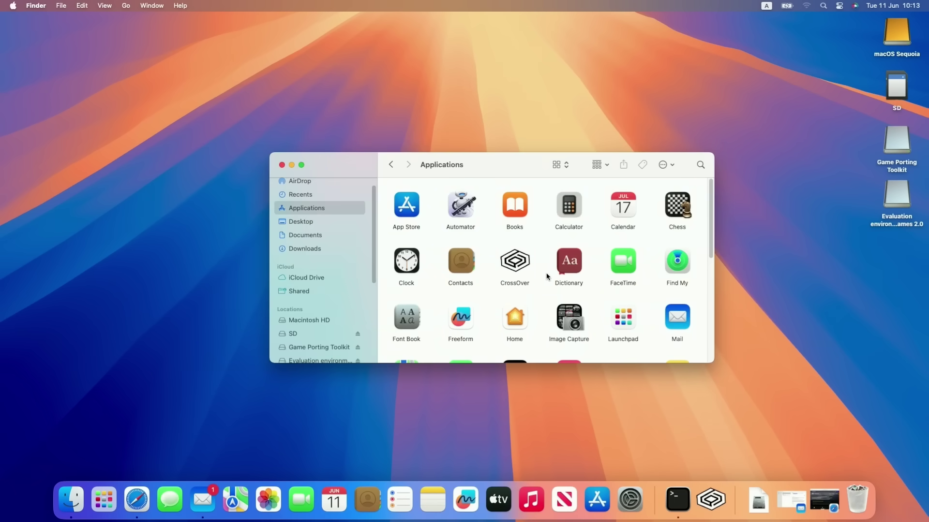
{"action": "left_click", "coordinate": [523, 267]}
{"action": "left_click", "coordinate": [529, 294]}
Search Google for 'cxpatcher' in a new Safari tab and open the CXPatcher GitHub repository
{"action": "left_click", "coordinate": [137, 497]}
{"action": "key", "text": "super+t"}
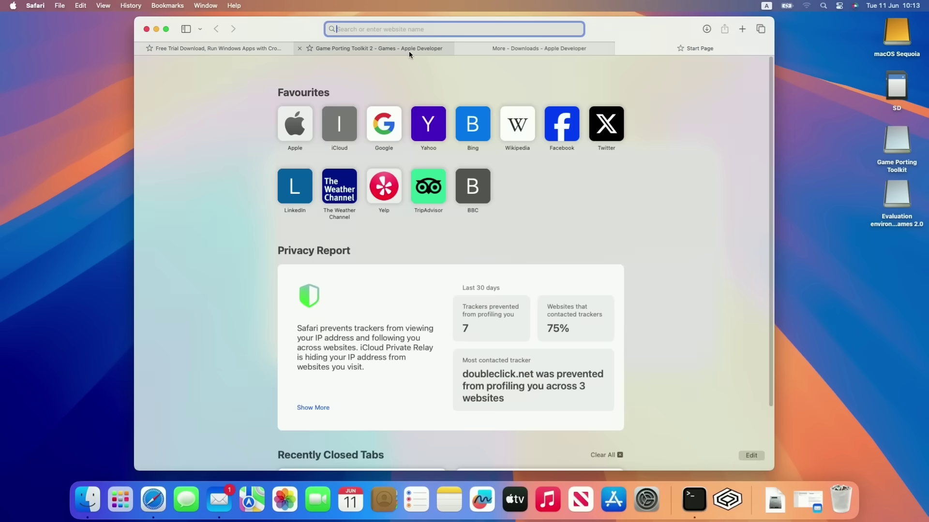
{"action": "type", "text": "cxpatcher"}
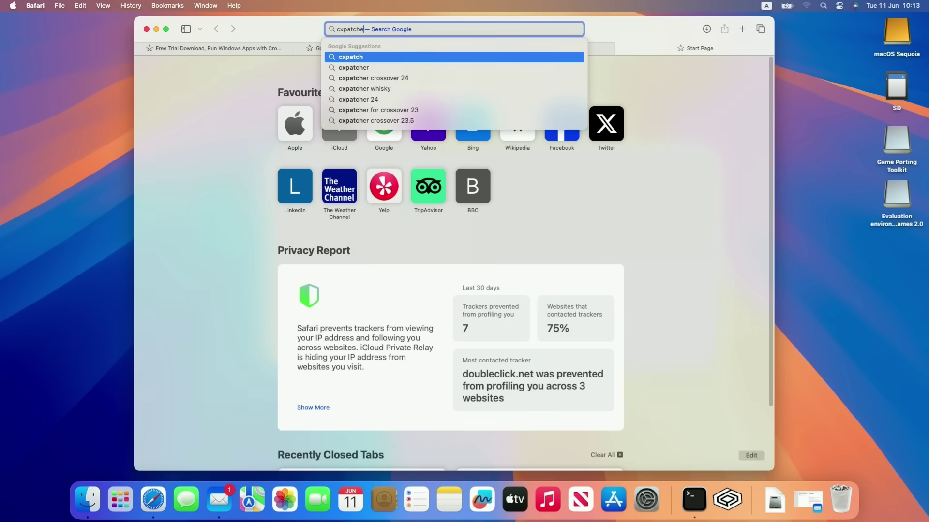
{"action": "key", "text": "Return"}
{"action": "left_click", "coordinate": [300, 193]}
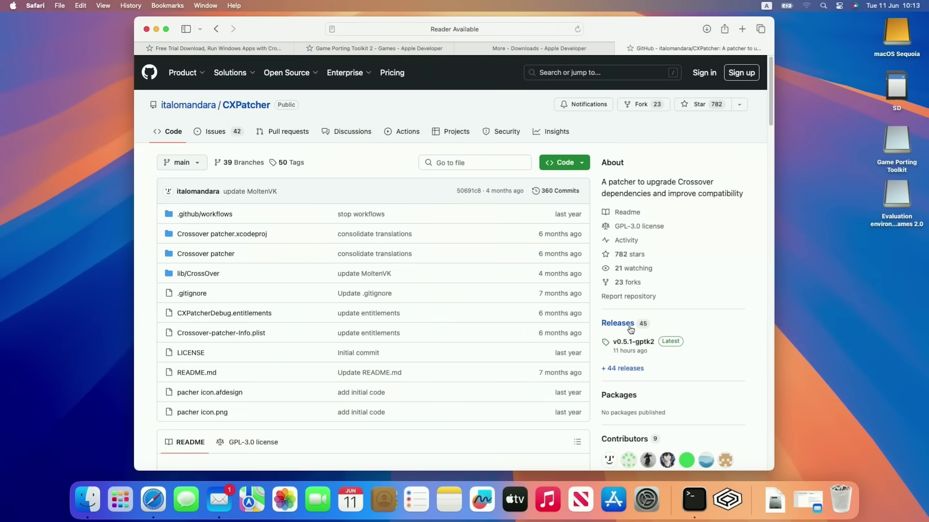
From the v0.5.1-gptk2 release's assets, download CXPatcher.app.zip
{"action": "left_click", "coordinate": [619, 323]}
{"action": "scroll", "coordinate": [383, 269], "scroll_direction": "down", "scroll_amount": 5}
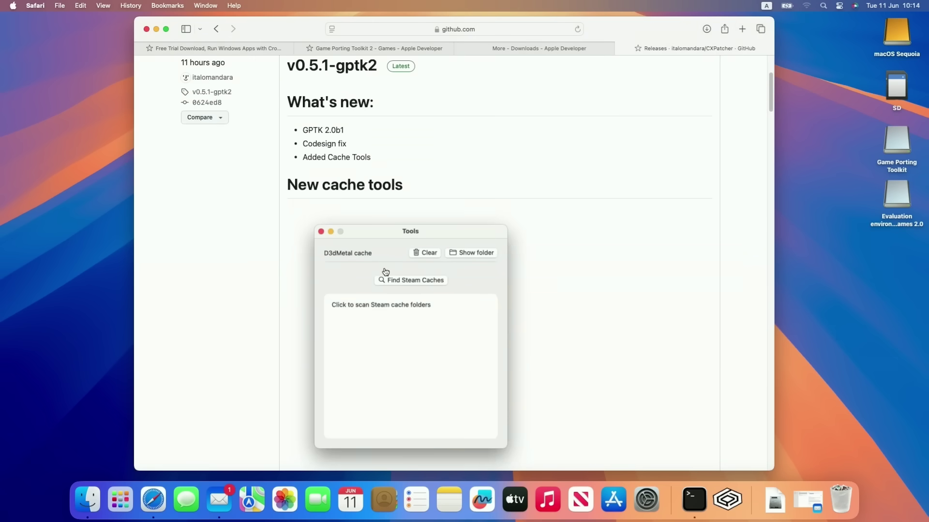
{"action": "scroll", "coordinate": [383, 270], "scroll_direction": "up", "scroll_amount": 2}
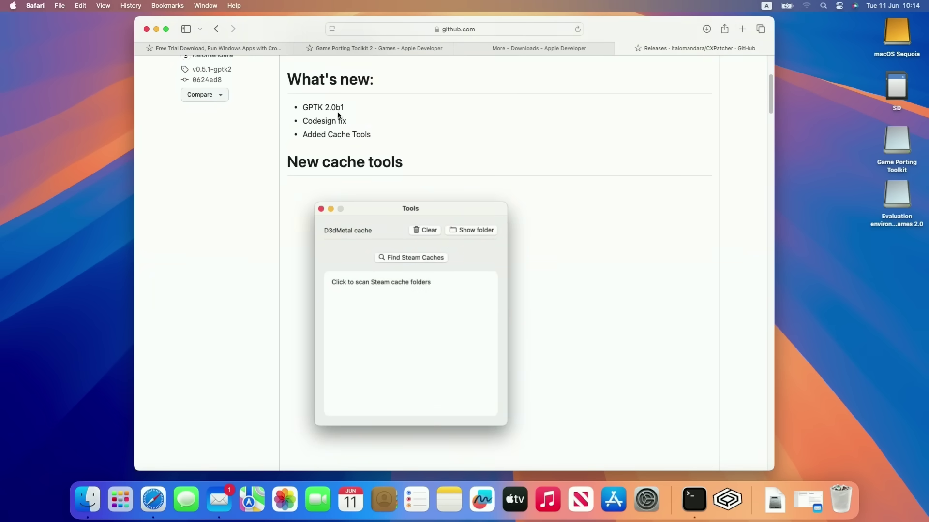
{"action": "scroll", "coordinate": [339, 116], "scroll_direction": "up", "scroll_amount": 2}
{"action": "left_click_drag", "start_coordinate": [343, 191], "coordinate": [312, 191]}
{"action": "left_click", "coordinate": [434, 209]}
{"action": "scroll", "coordinate": [460, 234], "scroll_direction": "down", "scroll_amount": 2}
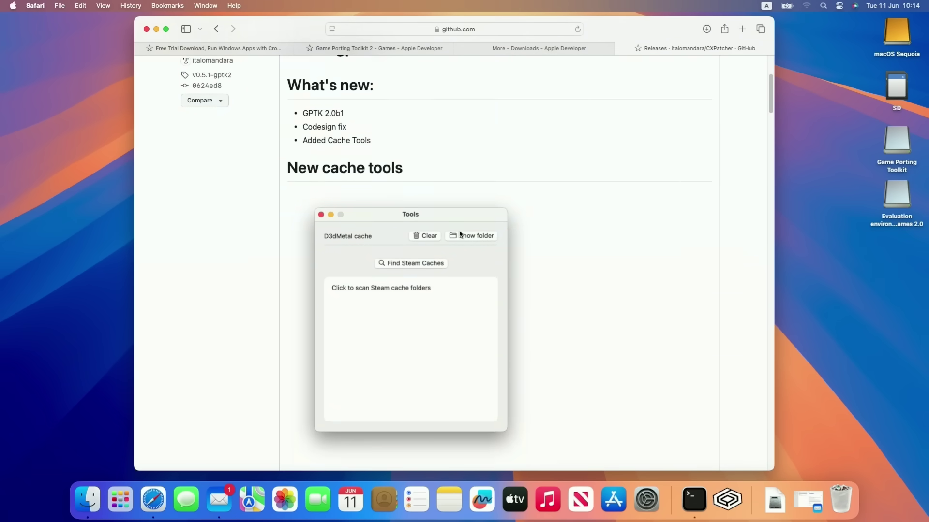
{"action": "scroll", "coordinate": [460, 234], "scroll_direction": "down", "scroll_amount": 5}
{"action": "left_click", "coordinate": [331, 325]}
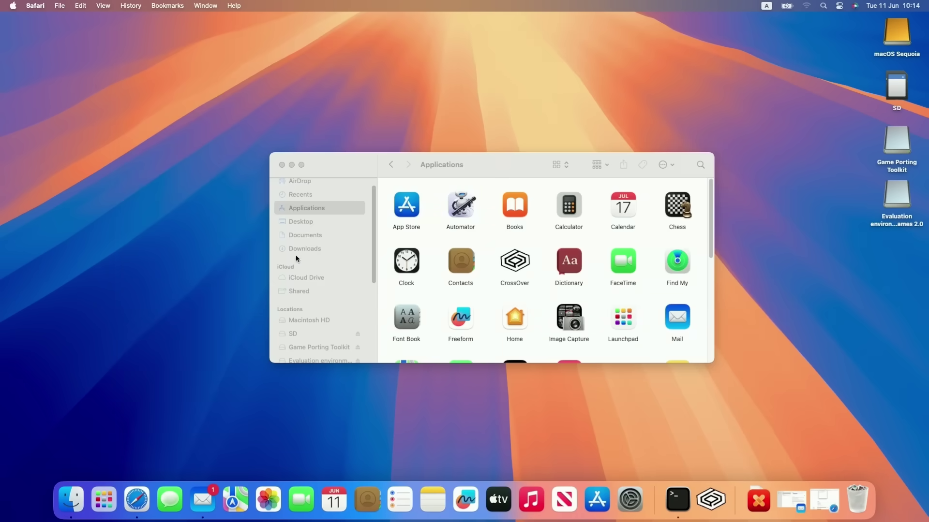
Move the downloaded CXPatcher from Downloads into Applications and try launching it
{"action": "left_click", "coordinate": [297, 258]}
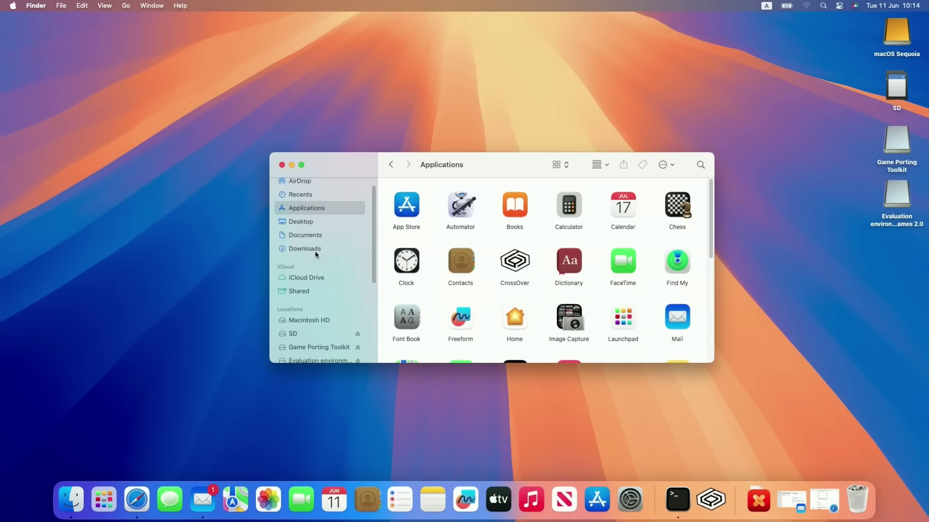
{"action": "left_click", "coordinate": [317, 249]}
{"action": "left_click", "coordinate": [424, 199]}
{"action": "left_click_drag", "start_coordinate": [425, 200], "coordinate": [572, 266]}
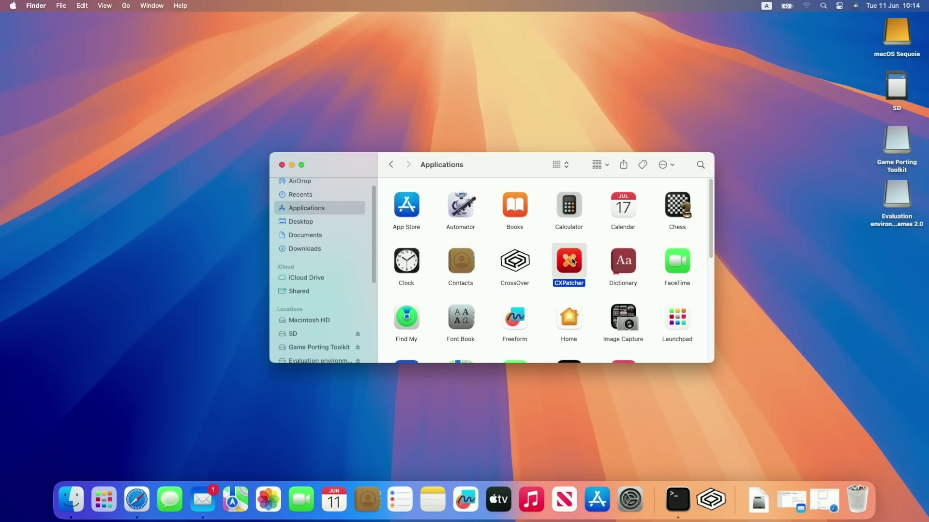
{"action": "double_click", "coordinate": [573, 262]}
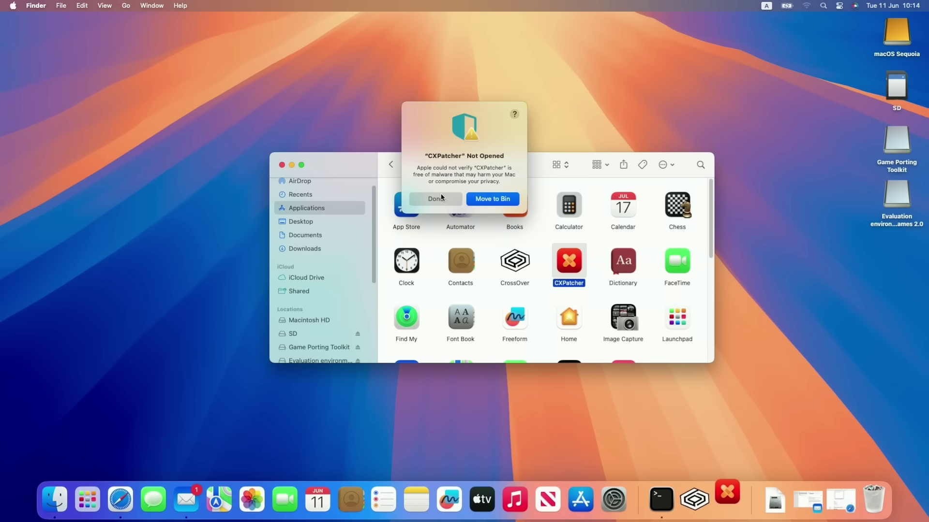
{"action": "left_click", "coordinate": [441, 198]}
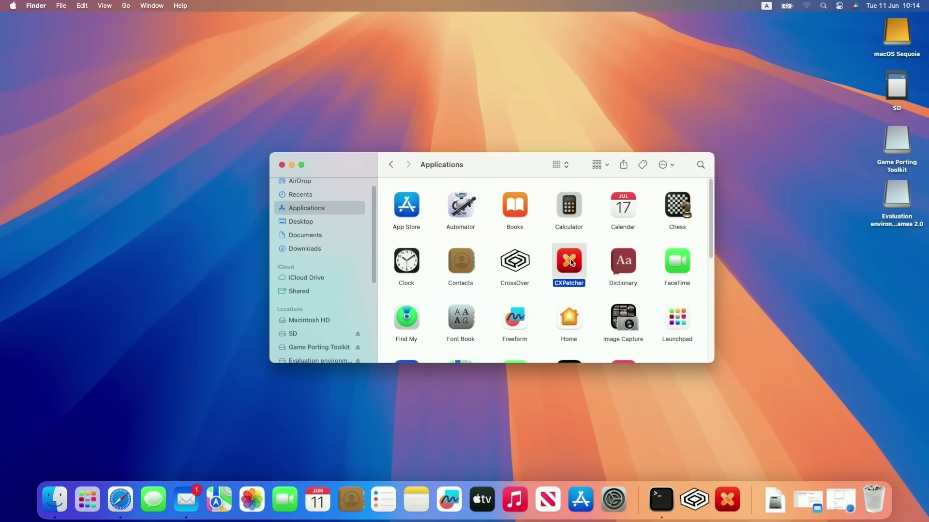
{"action": "right_click", "coordinate": [572, 263]}
{"action": "left_click", "coordinate": [585, 264]}
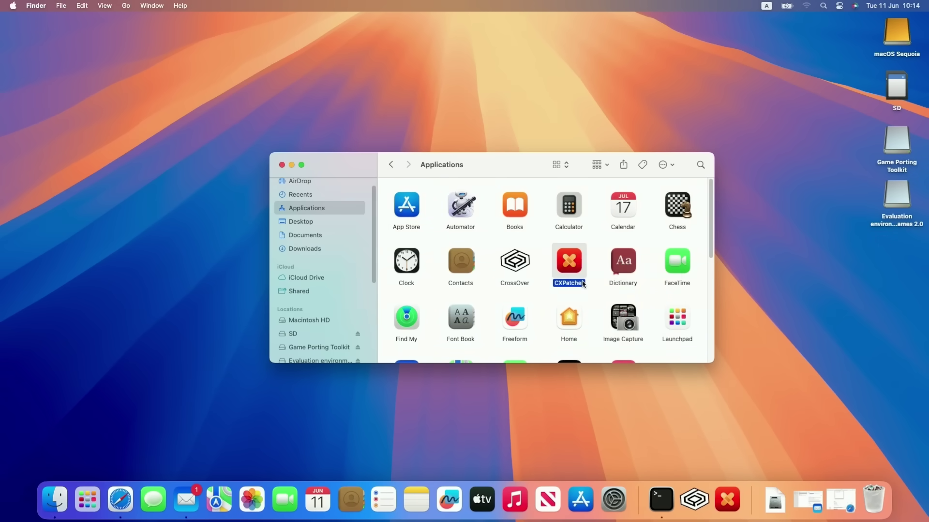
In System Settings > Privacy & Security, choose Open Anyway for CXPatcher and enter the account password
{"action": "left_click", "coordinate": [11, 5]}
{"action": "left_click", "coordinate": [38, 36]}
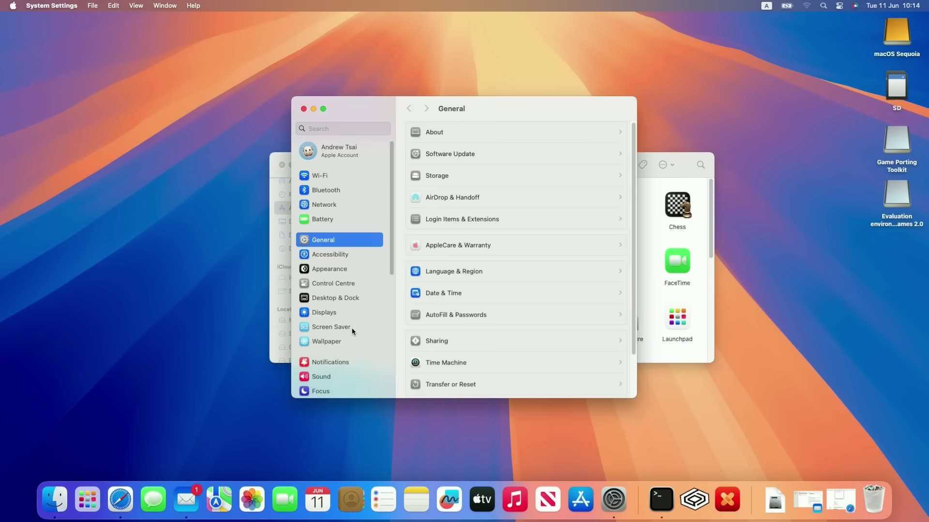
{"action": "scroll", "coordinate": [353, 333], "scroll_direction": "down", "scroll_amount": 5}
{"action": "left_click", "coordinate": [339, 312]}
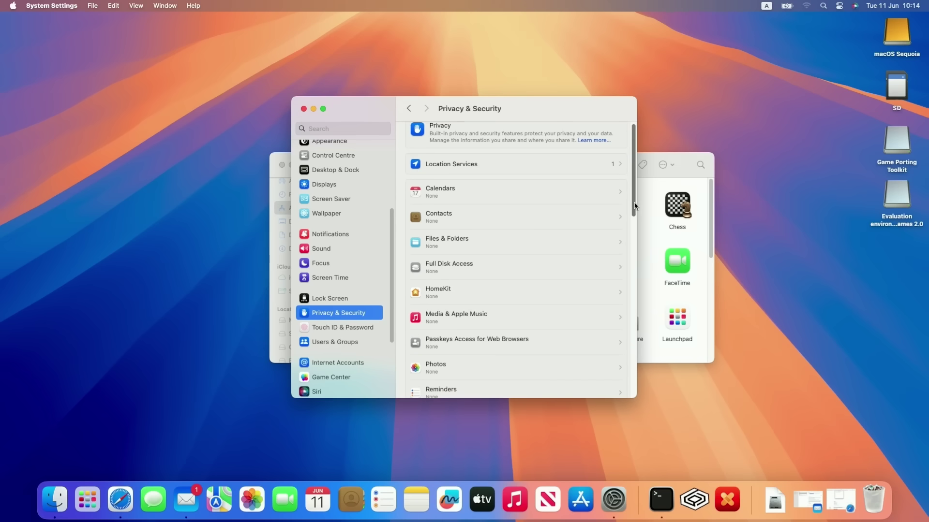
{"action": "scroll", "coordinate": [635, 205], "scroll_direction": "down", "scroll_amount": 10}
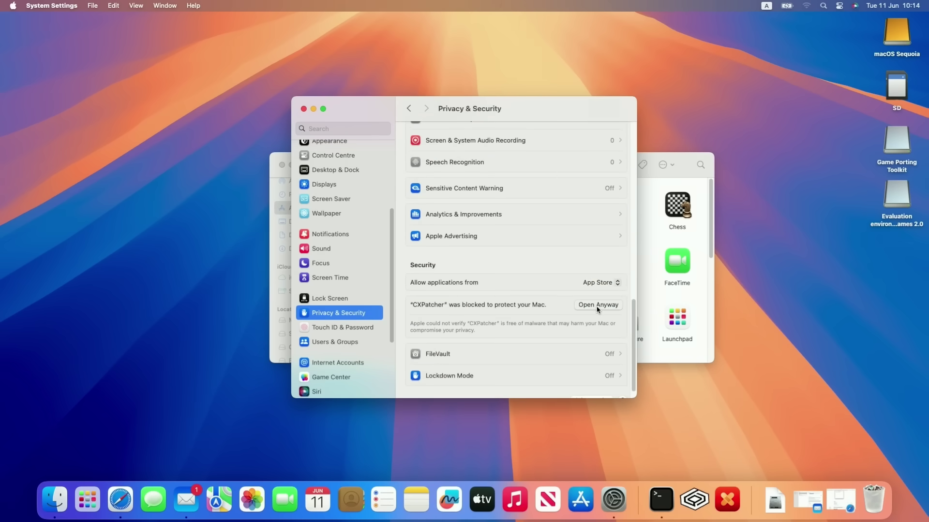
{"action": "left_click", "coordinate": [598, 304]}
{"action": "left_click", "coordinate": [464, 209]}
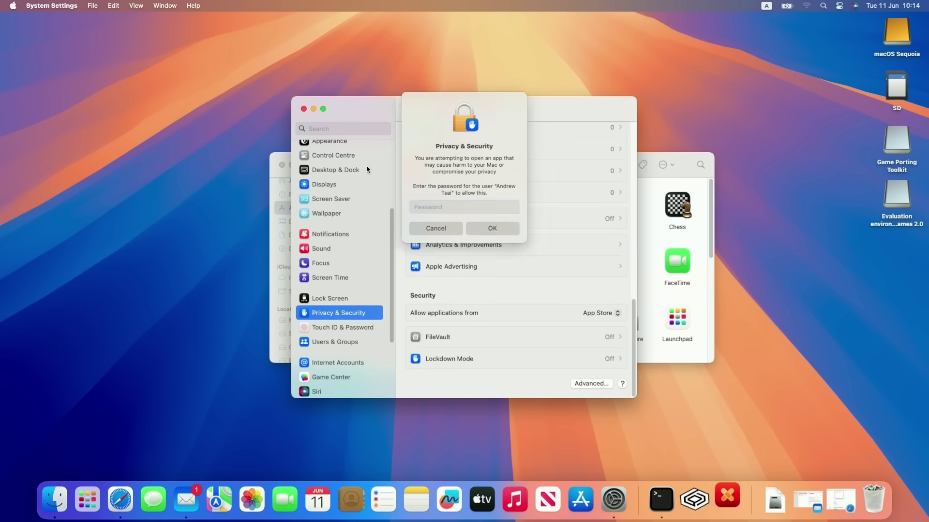
{"action": "left_click", "coordinate": [304, 109]}
{"action": "type", "text": "•••"}
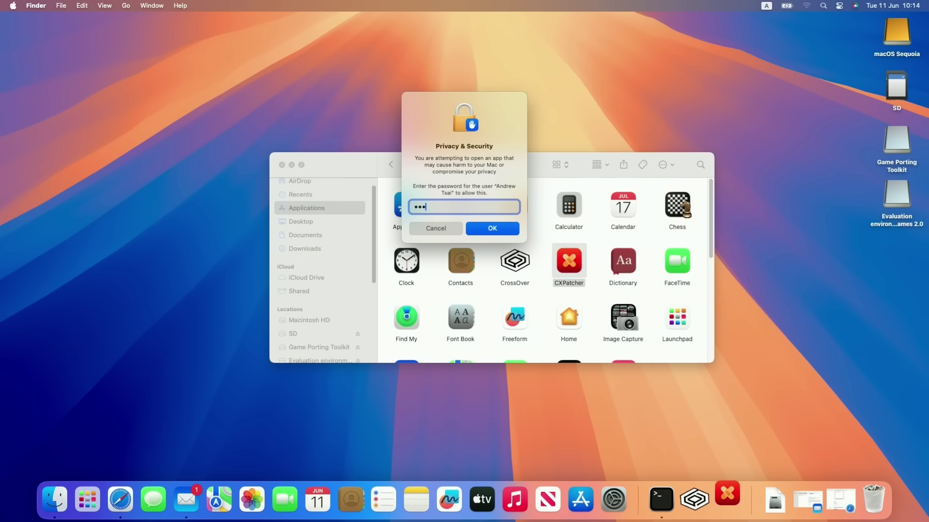
{"action": "type", "text": "•••••••"}
Authorise CXPatcher, type the required acknowledgement sentence, and agree to the disclaimer
{"action": "left_click", "coordinate": [497, 233]}
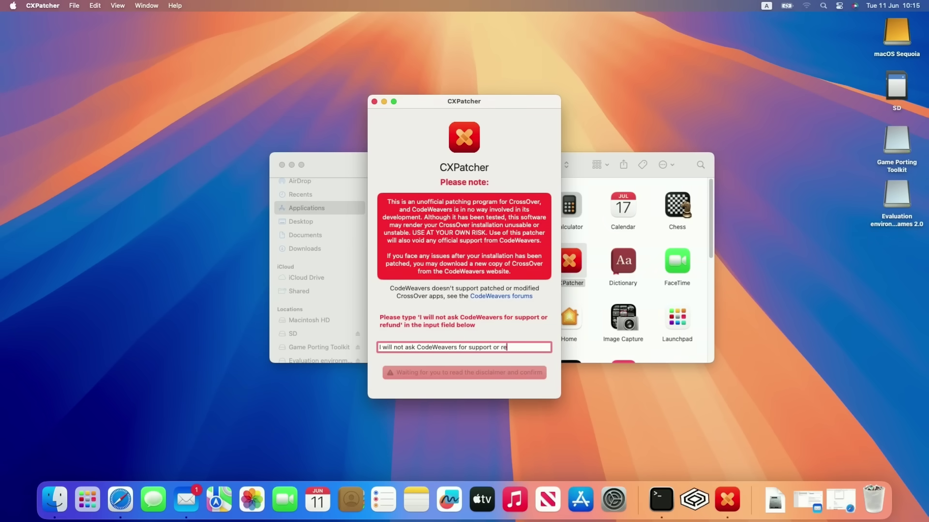
{"action": "type", "text": "fund"}
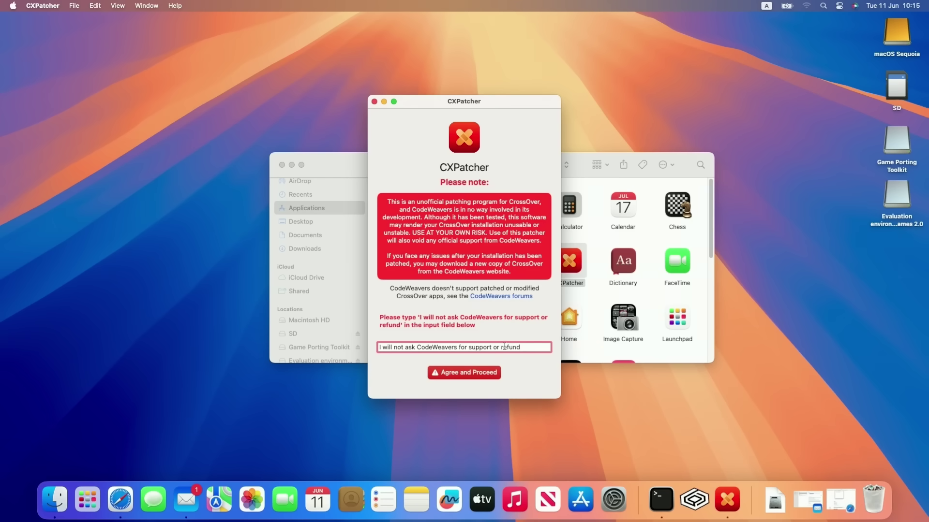
{"action": "left_click_drag", "start_coordinate": [535, 346], "coordinate": [416, 338]}
{"action": "left_click", "coordinate": [412, 347]}
{"action": "left_click", "coordinate": [463, 377]}
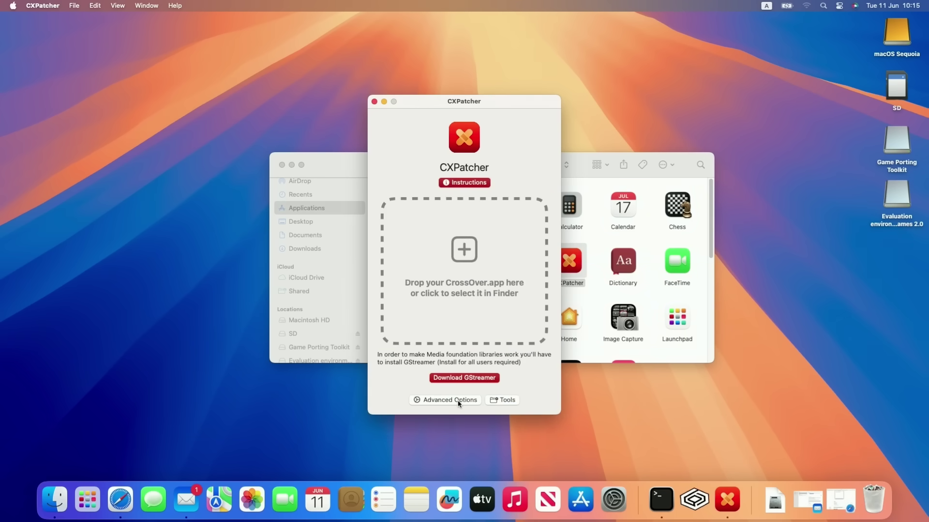
Review CXPatcher's Advanced Options, then close them
{"action": "left_click", "coordinate": [459, 402]}
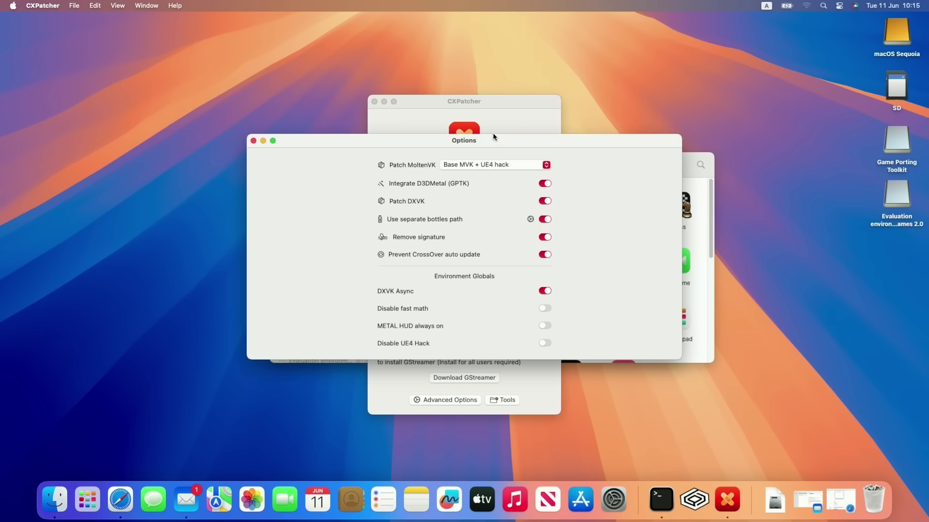
{"action": "left_click_drag", "start_coordinate": [494, 137], "coordinate": [770, 137]}
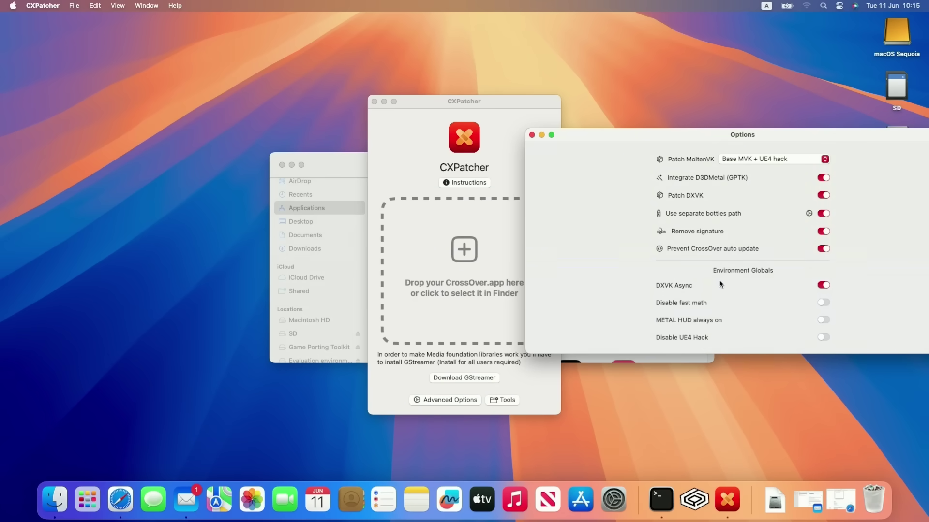
{"action": "key", "text": "super+w"}
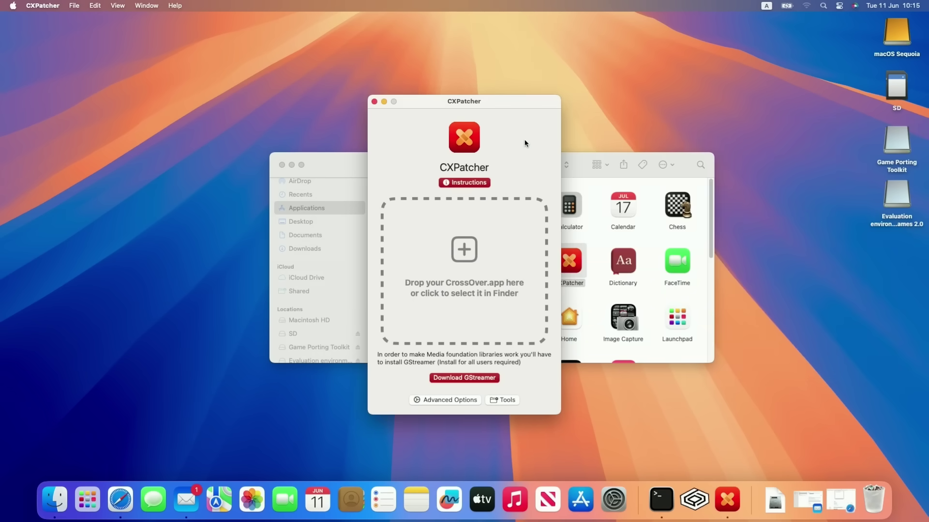
Drag CrossOver.app from Applications onto CXPatcher's drop zone to patch it
{"action": "left_click_drag", "start_coordinate": [485, 107], "coordinate": [711, 119]}
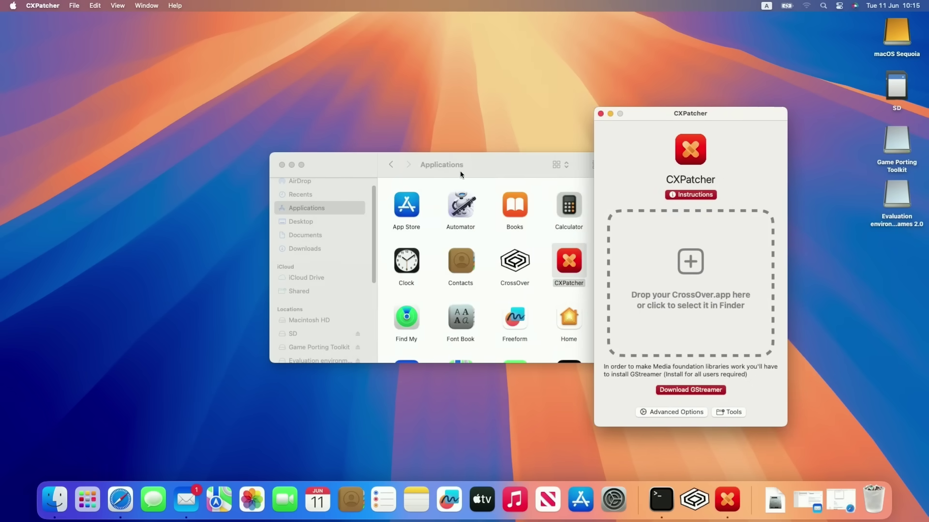
{"action": "left_click_drag", "start_coordinate": [460, 168], "coordinate": [314, 163]}
{"action": "left_click_drag", "start_coordinate": [369, 256], "coordinate": [727, 274]}
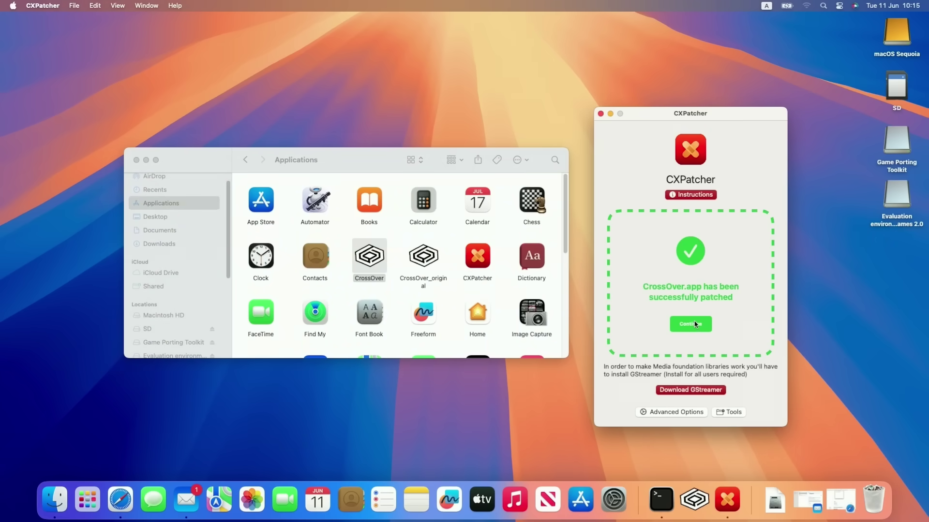
{"action": "left_click", "coordinate": [377, 273]}
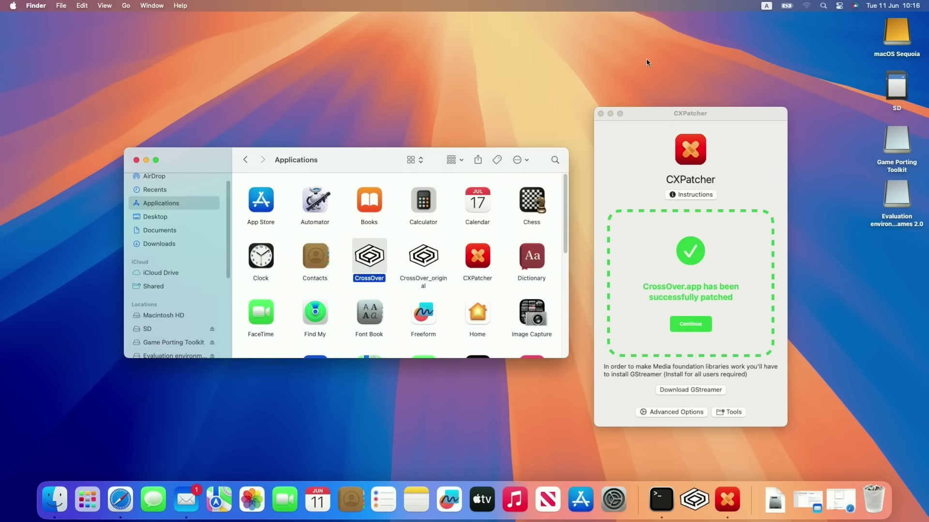
Close CXPatcher and rename the patched app to 'CrossOver CXPatcher'
{"action": "left_click", "coordinate": [601, 113]}
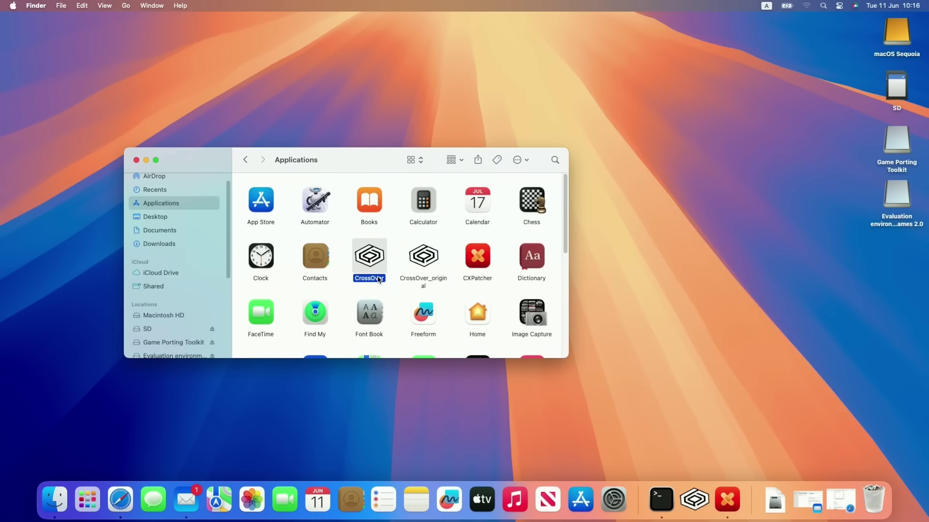
{"action": "left_click", "coordinate": [379, 279]}
{"action": "key", "text": "Right"}
{"action": "type", "text": "CXPatcher"}
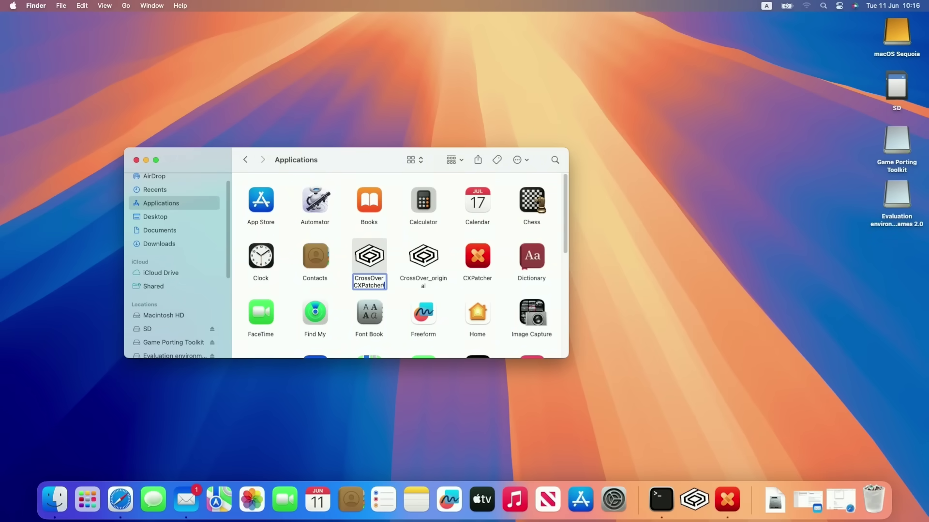
{"action": "key", "text": "Return"}
{"action": "left_click", "coordinate": [426, 286]}
{"action": "left_click", "coordinate": [367, 271]}
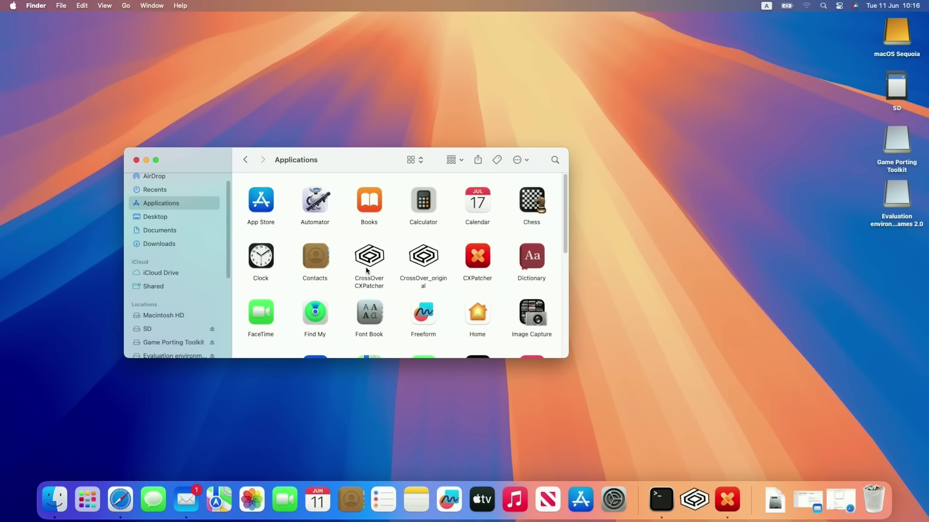
{"action": "left_click", "coordinate": [384, 278]}
Launch CrossOver CXPatcher, decline update checks, start the trial and go to Home
{"action": "double_click", "coordinate": [384, 278]}
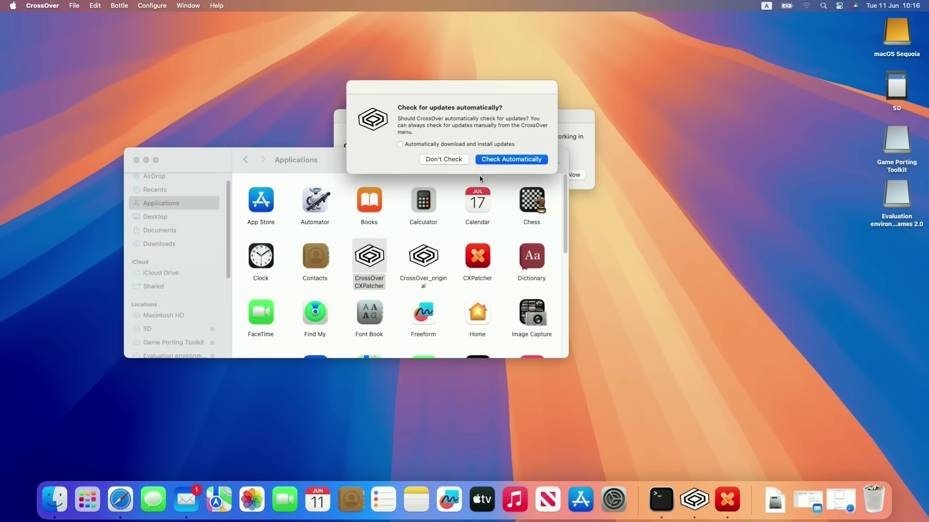
{"action": "left_click", "coordinate": [453, 161]}
{"action": "left_click", "coordinate": [569, 176]}
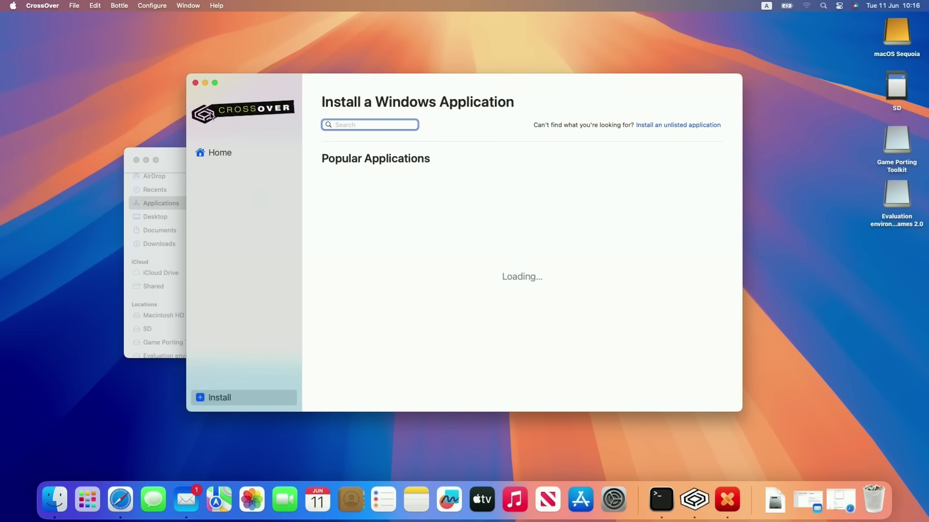
{"action": "left_click", "coordinate": [264, 152]}
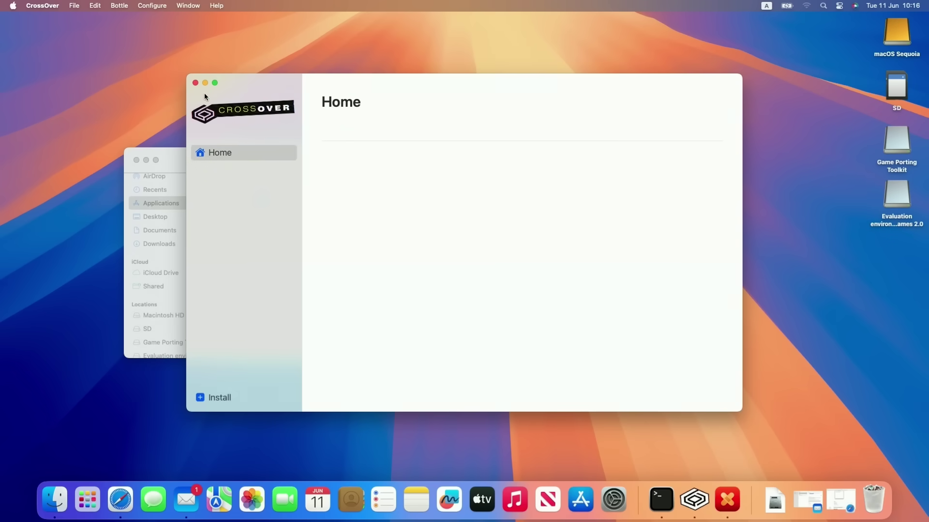
{"action": "left_click", "coordinate": [46, 6]}
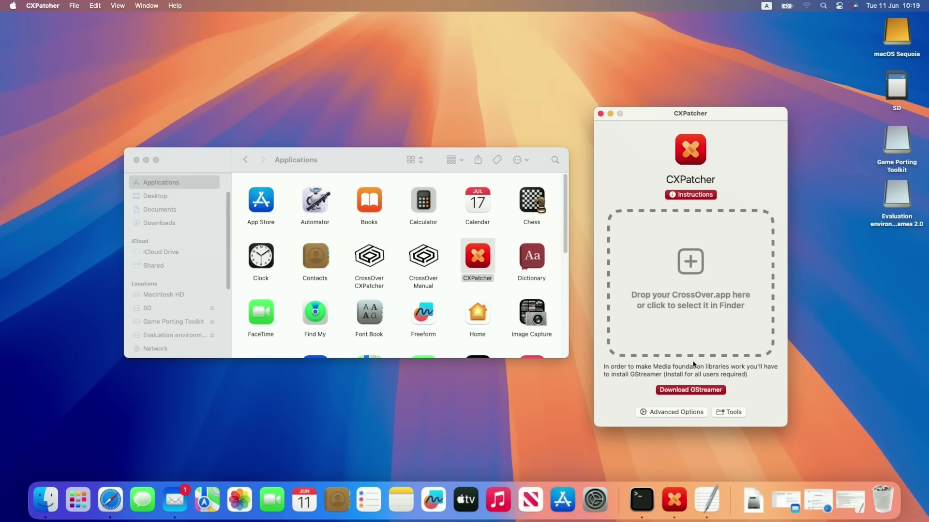
Download the GStreamer package from CXPatcher's link, allowing the download in Safari
{"action": "left_click", "coordinate": [687, 391]}
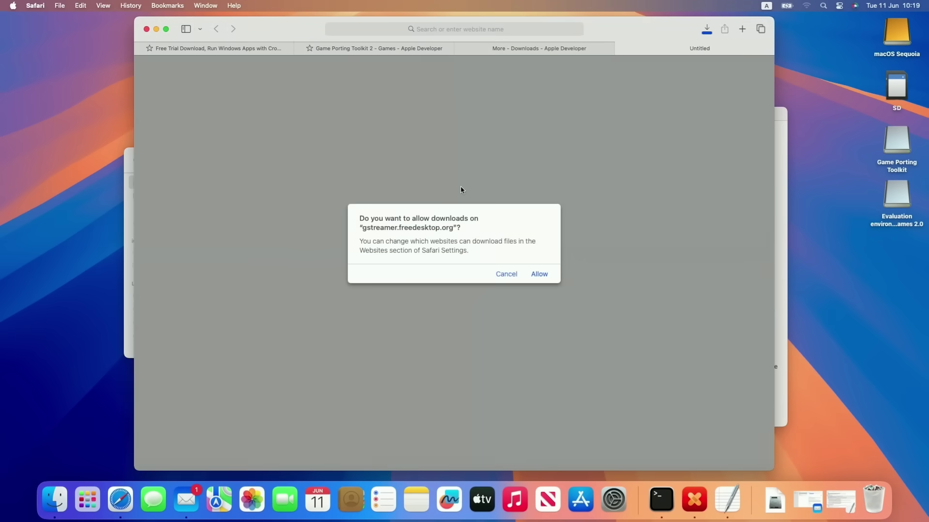
{"action": "left_click", "coordinate": [539, 275]}
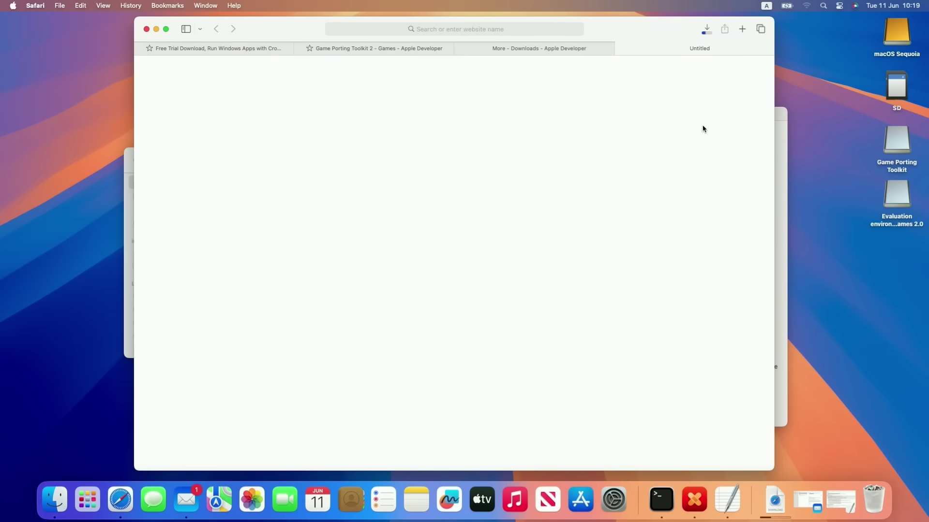
{"action": "left_click", "coordinate": [778, 173]}
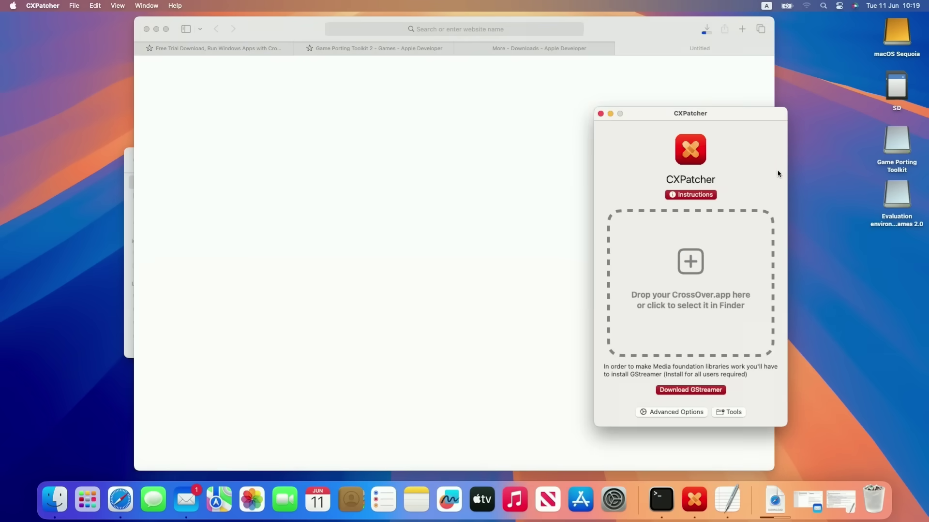
{"action": "left_click", "coordinate": [544, 173]}
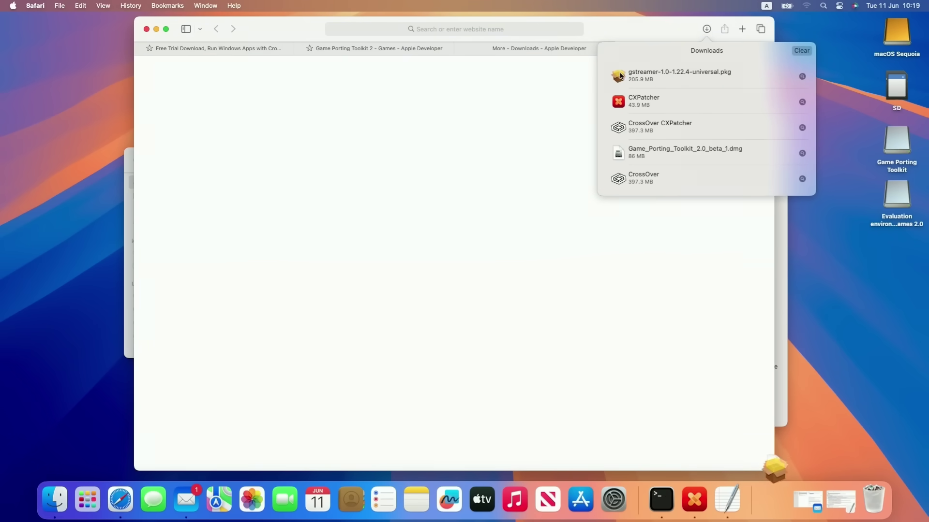
Open gstreamer-1.0-1.22.4-universal.pkg from Finder to launch its installer
{"action": "left_click", "coordinate": [801, 76]}
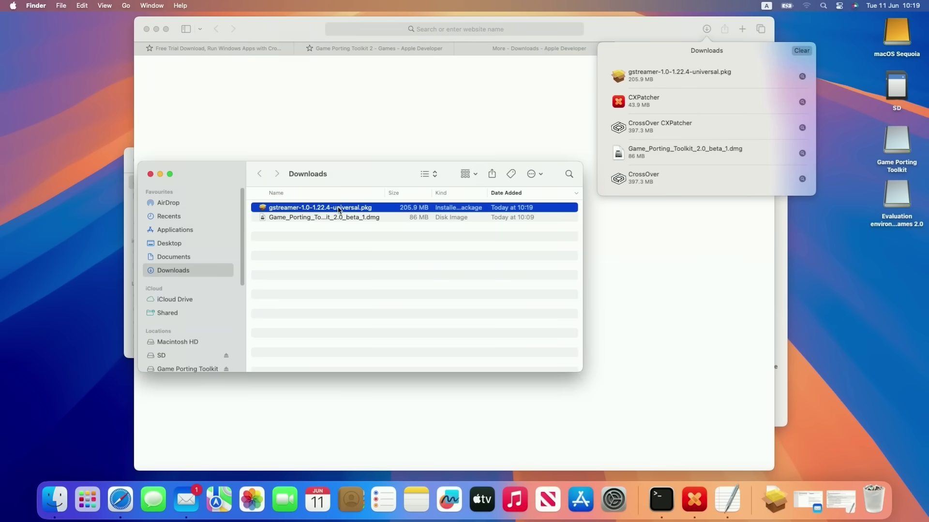
{"action": "right_click", "coordinate": [334, 208]}
{"action": "left_click", "coordinate": [349, 212]}
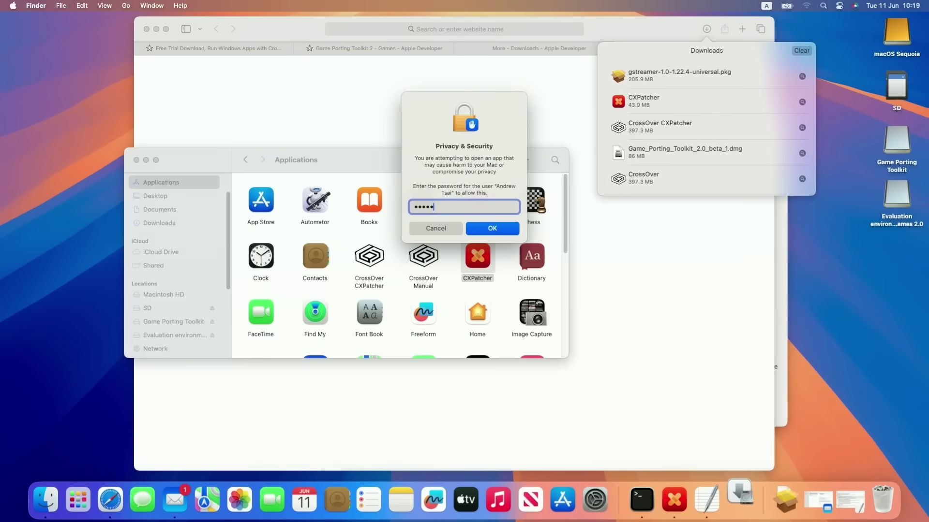
{"action": "key", "text": "Return"}
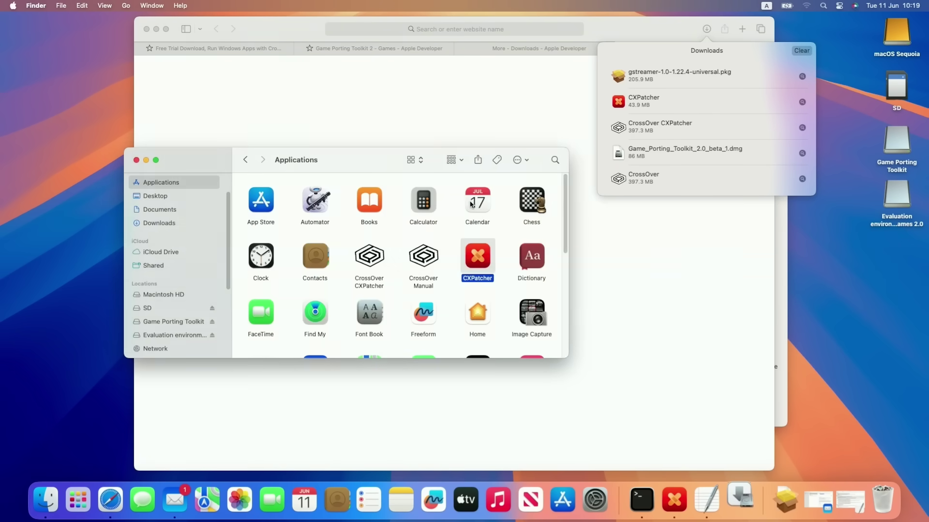
Accept the GStreamer 1.0 licence, install for all users with the admin password, then minimise the installer
{"action": "left_click", "coordinate": [579, 320]}
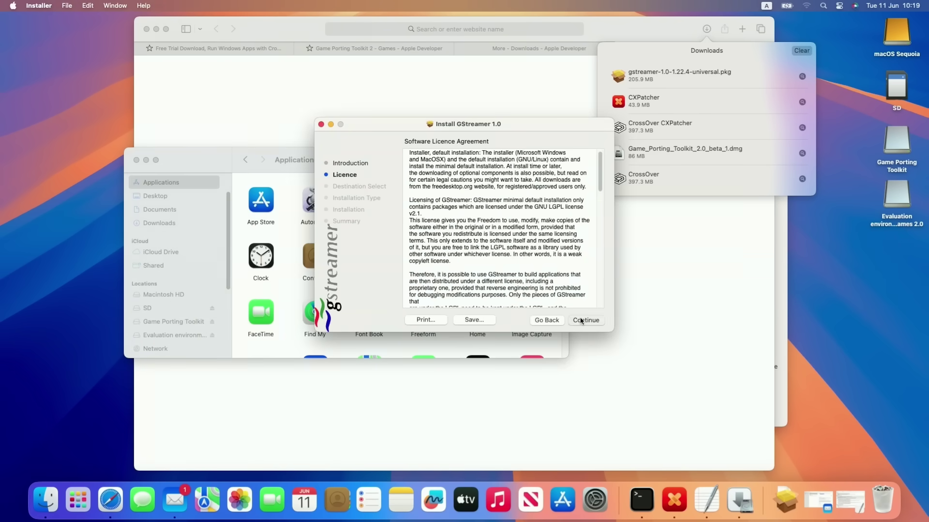
{"action": "left_click", "coordinate": [580, 320]}
{"action": "left_click", "coordinate": [561, 255]}
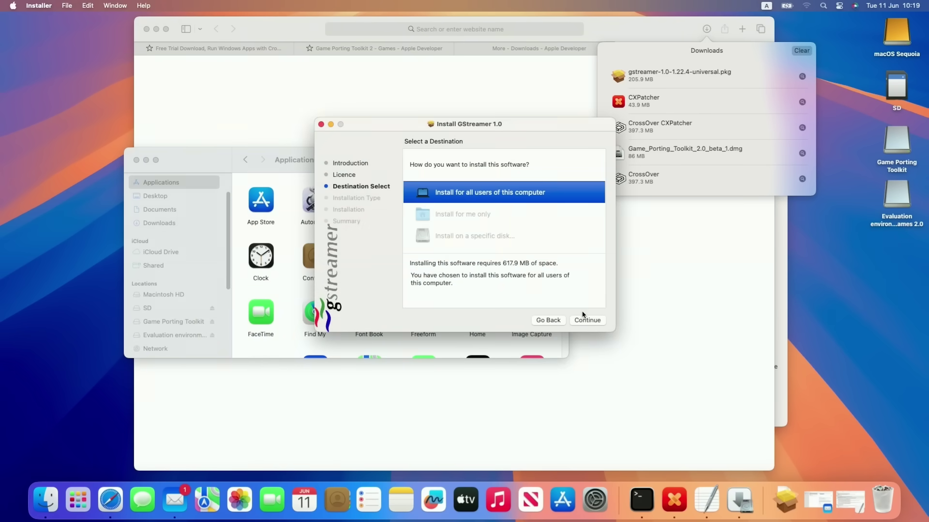
{"action": "left_click", "coordinate": [585, 320]}
{"action": "left_click", "coordinate": [585, 320]}
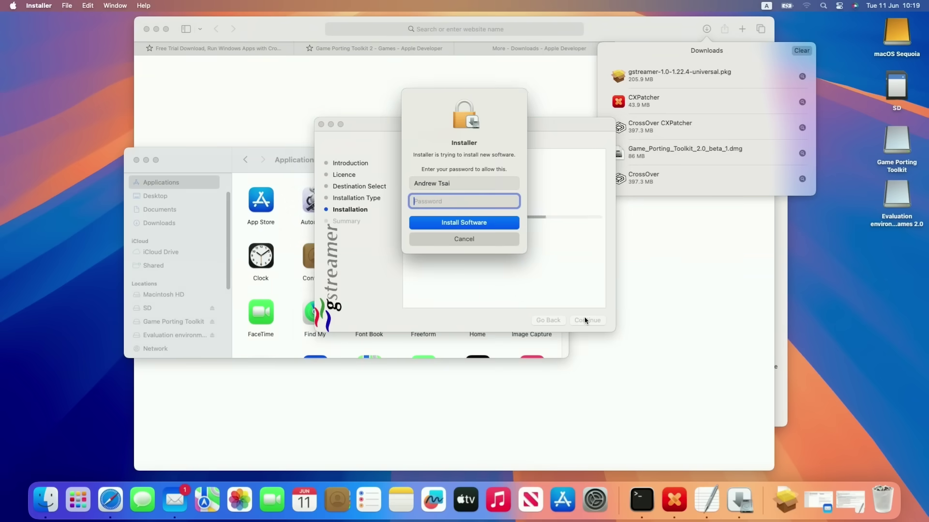
{"action": "type", "text": "*********"}
{"action": "key", "text": "Return"}
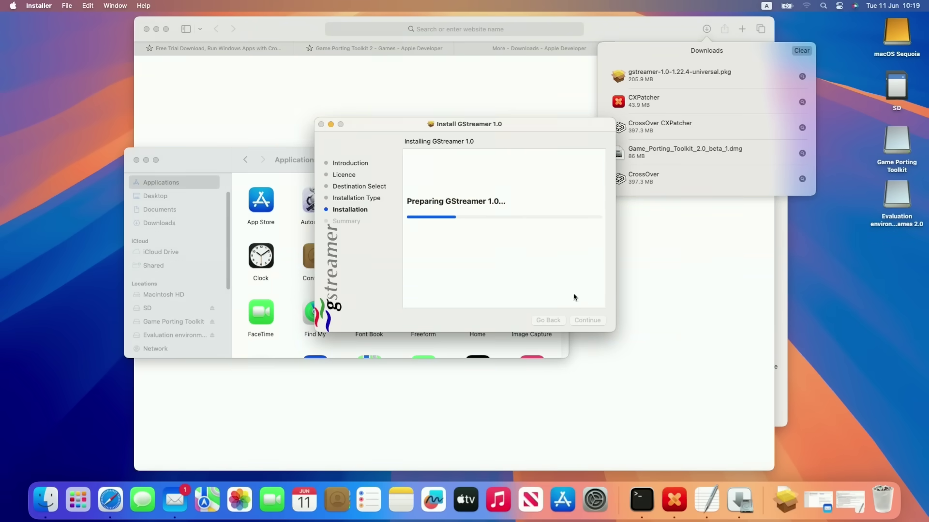
{"action": "left_click", "coordinate": [332, 124]}
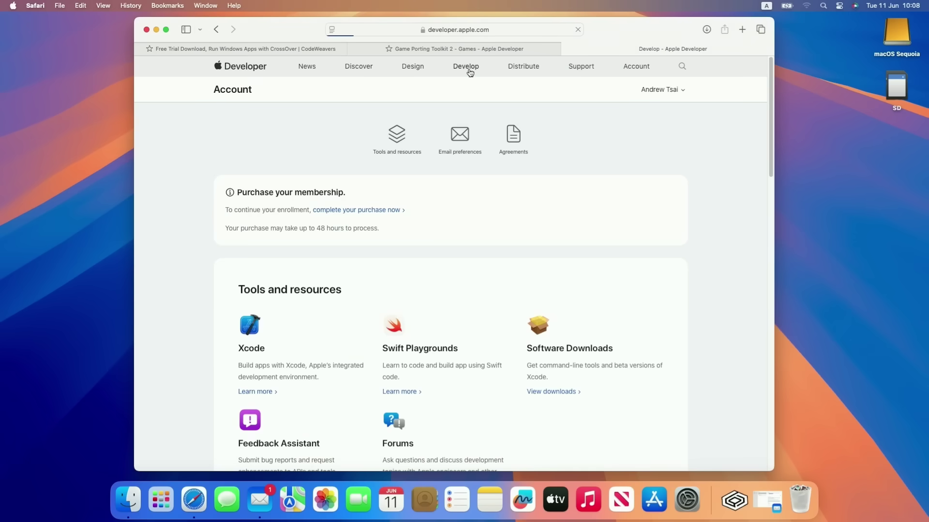
Go to Develop > Downloads on Apple Developer and browse the Operating Systems listing
{"action": "left_click", "coordinate": [467, 67]}
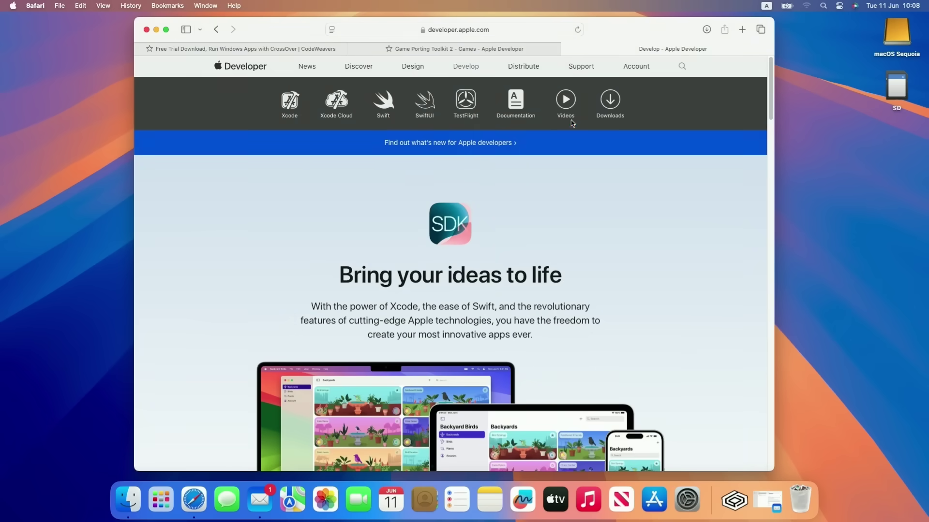
{"action": "left_click", "coordinate": [610, 102]}
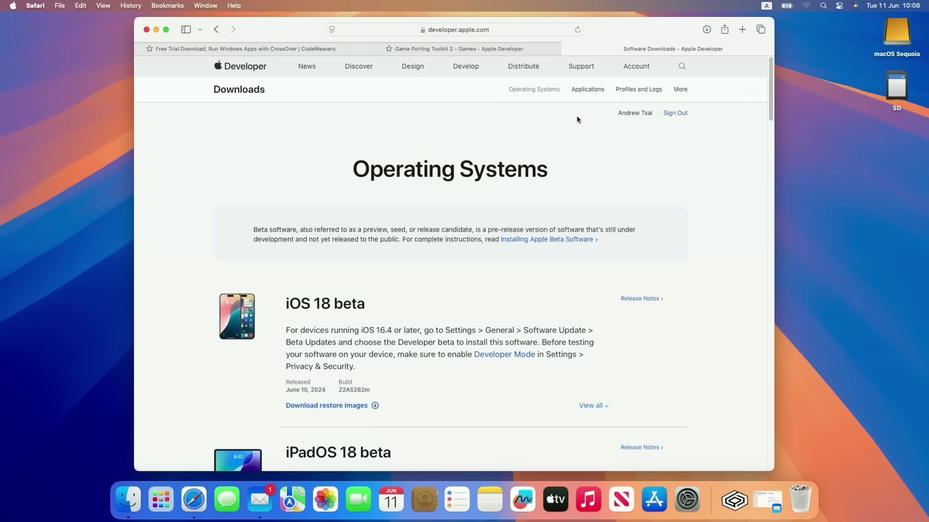
{"action": "scroll", "coordinate": [561, 155], "scroll_direction": "down", "scroll_amount": 5}
{"action": "scroll", "coordinate": [545, 188], "scroll_direction": "up", "scroll_amount": 3}
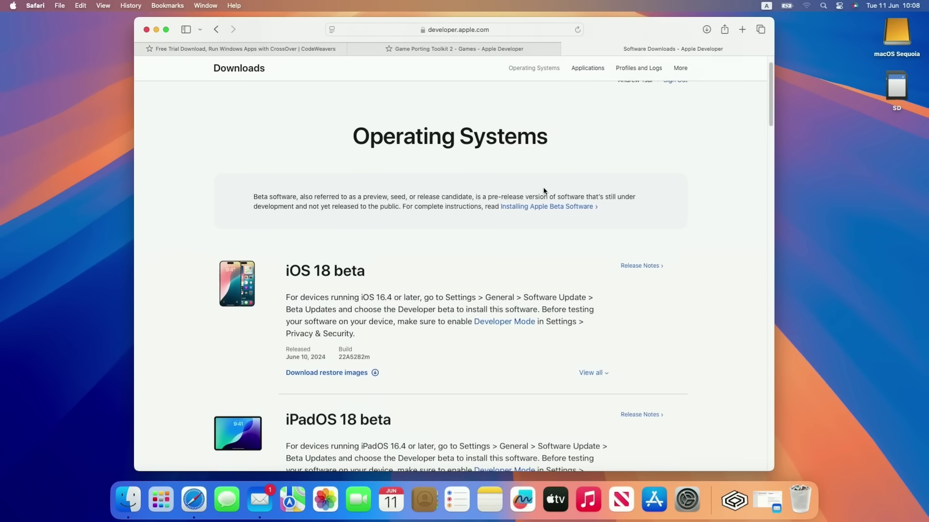
{"action": "scroll", "coordinate": [544, 191], "scroll_direction": "up", "scroll_amount": 2}
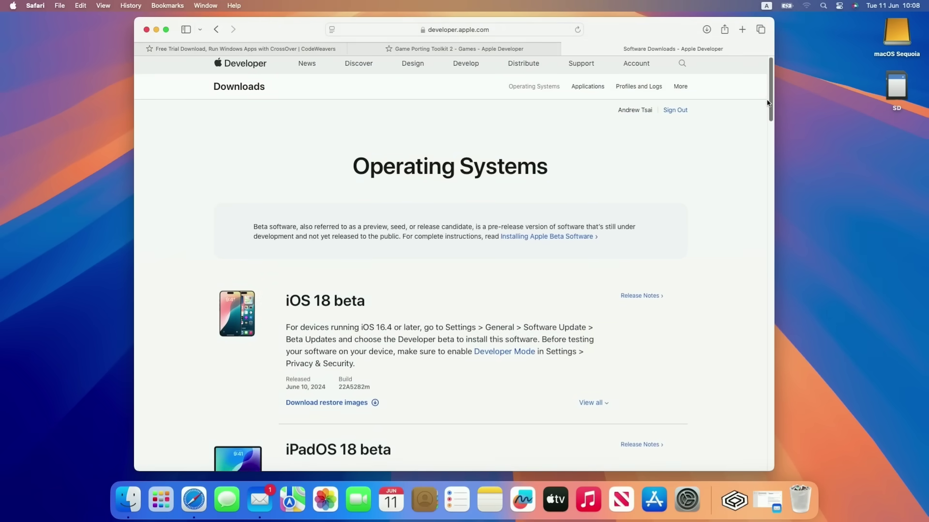
{"action": "left_click_drag", "start_coordinate": [765, 103], "coordinate": [777, 414]}
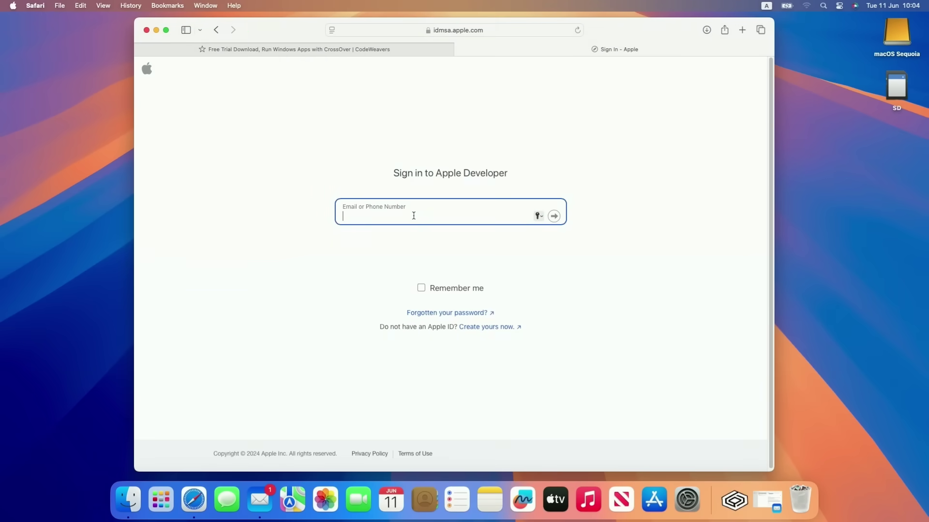
Sign in with the Apple ID e-mail and verification, then trust this browser
{"action": "type", "text": "andrewts"}
{"action": "key", "text": "Return"}
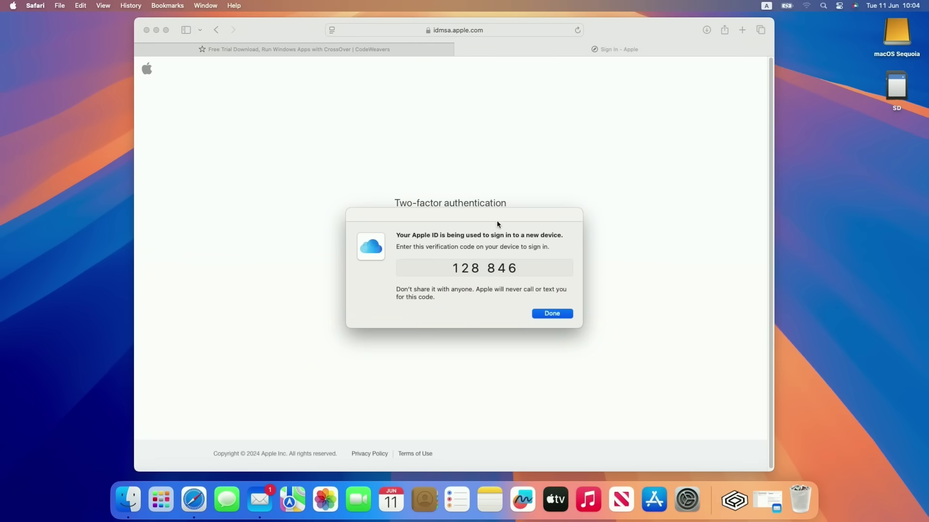
{"action": "left_click_drag", "start_coordinate": [497, 225], "coordinate": [829, 242]}
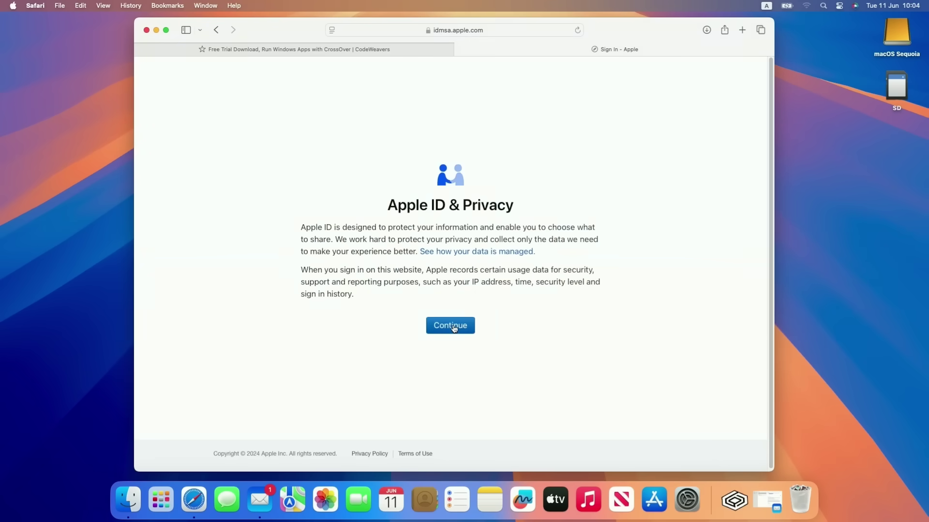
{"action": "left_click", "coordinate": [453, 328]}
{"action": "left_click", "coordinate": [538, 278]}
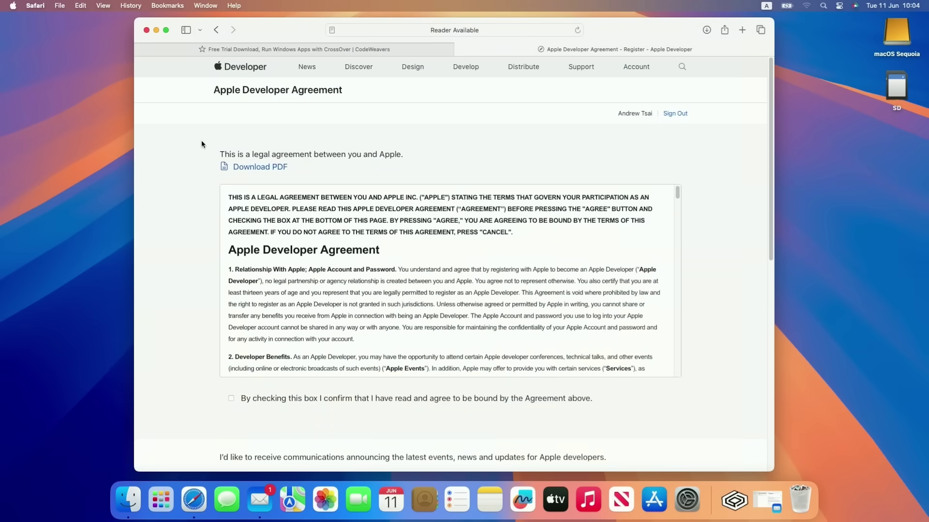
Tick the Apple Developer Agreement checkbox and choose No for update emails
{"action": "left_click_drag", "start_coordinate": [207, 95], "coordinate": [342, 91]}
{"action": "left_click", "coordinate": [389, 94]}
{"action": "scroll", "coordinate": [338, 290], "scroll_direction": "down", "scroll_amount": 5}
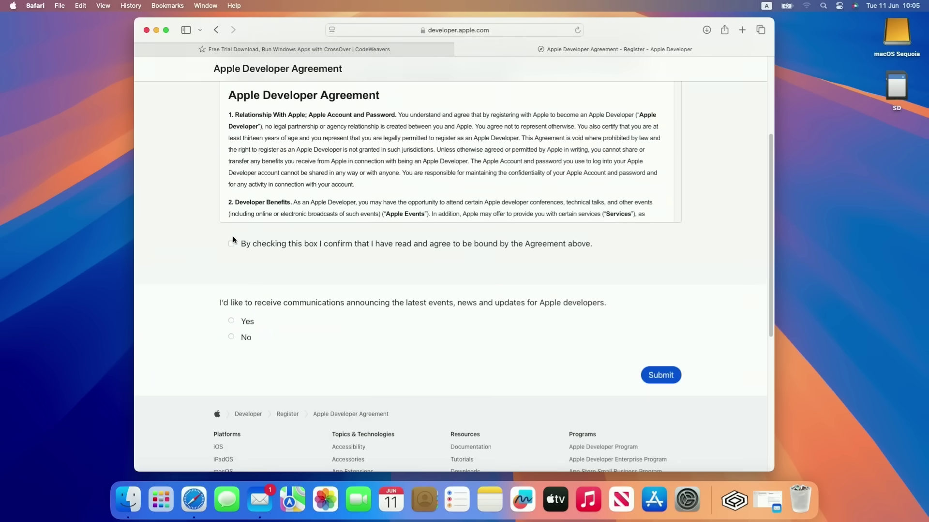
{"action": "left_click", "coordinate": [239, 244]}
{"action": "left_click", "coordinate": [245, 341]}
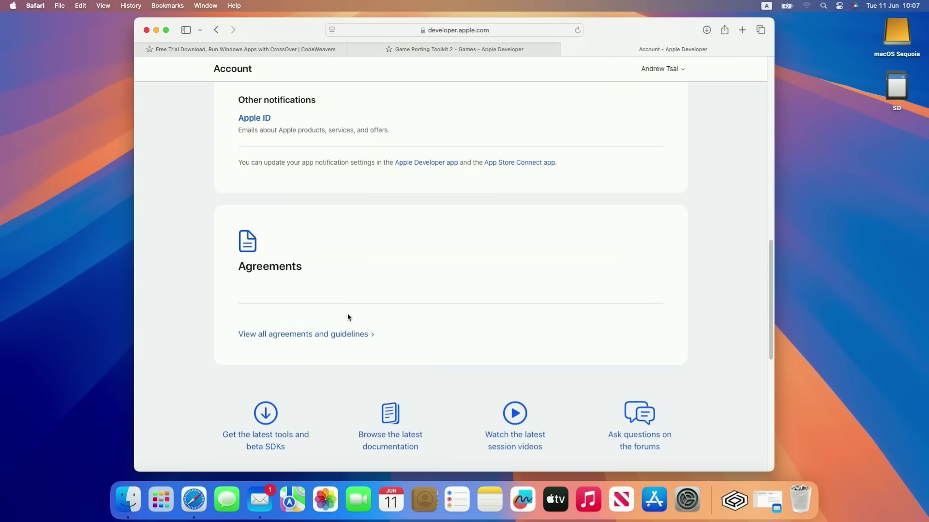
Open Develop > Downloads > More and filter the list for Game Porting Toolkit
{"action": "scroll", "coordinate": [663, 304], "scroll_direction": "up", "scroll_amount": 10}
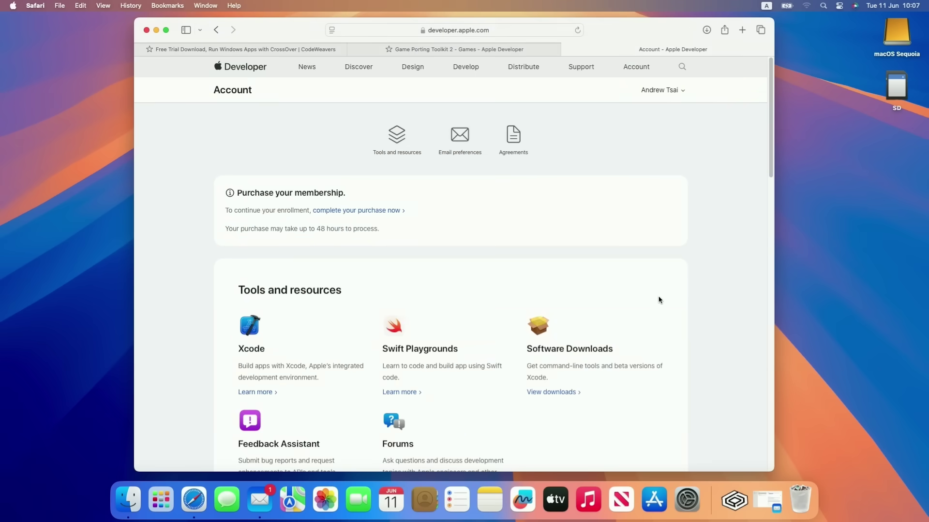
{"action": "scroll", "coordinate": [661, 290], "scroll_direction": "down", "scroll_amount": 5}
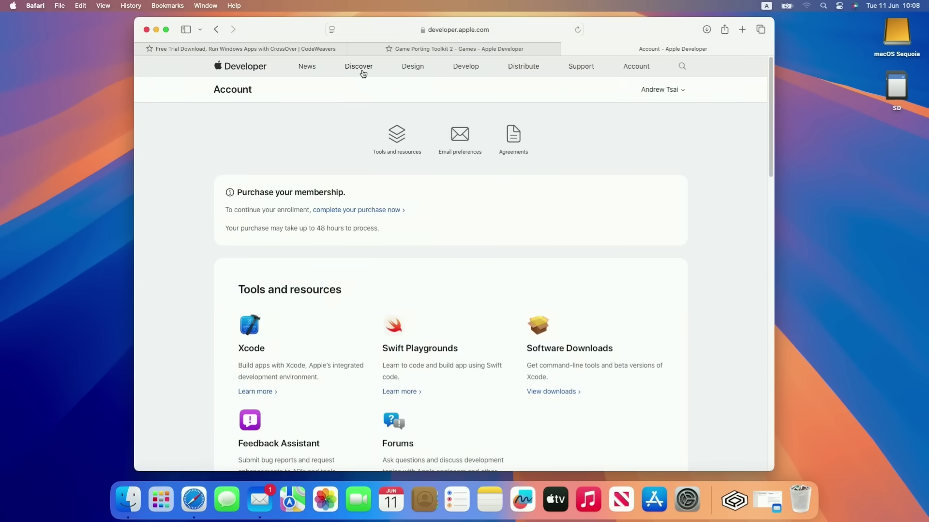
{"action": "left_click", "coordinate": [464, 67]}
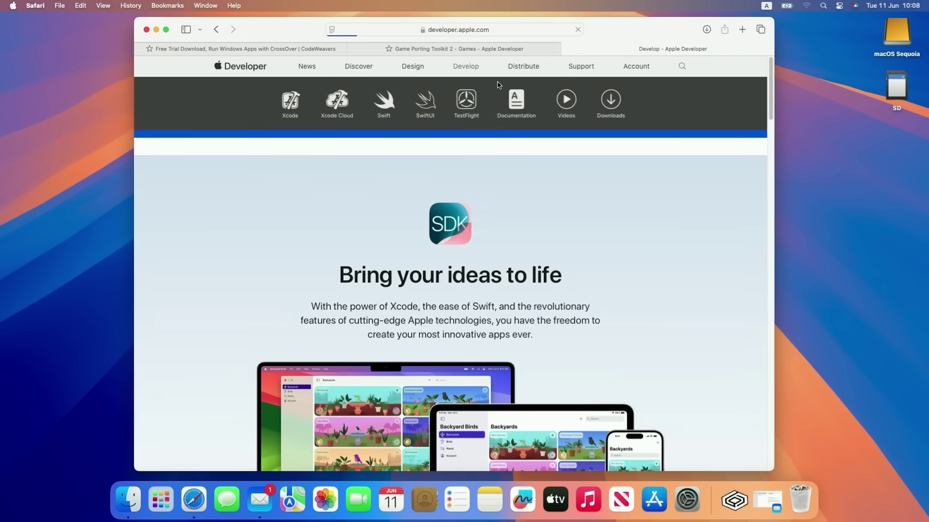
{"action": "left_click", "coordinate": [610, 104]}
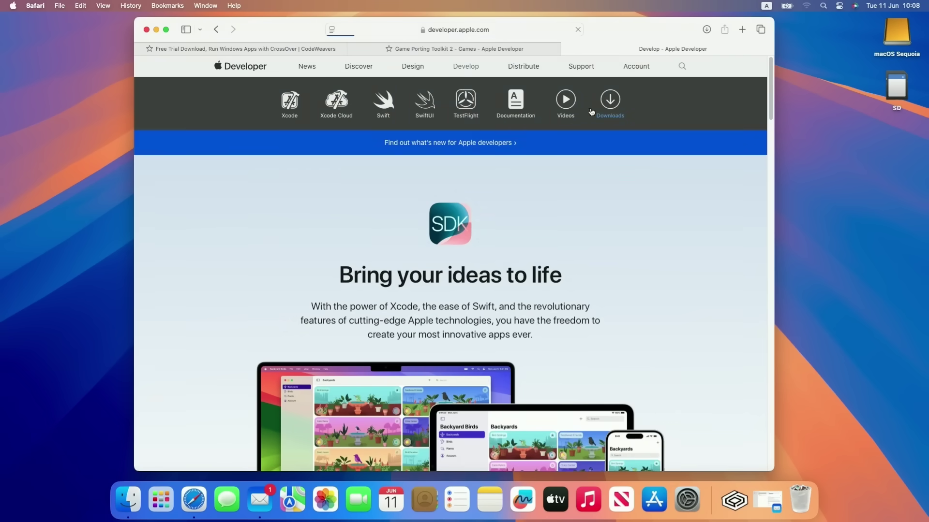
{"action": "left_click", "coordinate": [587, 89]}
{"action": "left_click", "coordinate": [680, 89]}
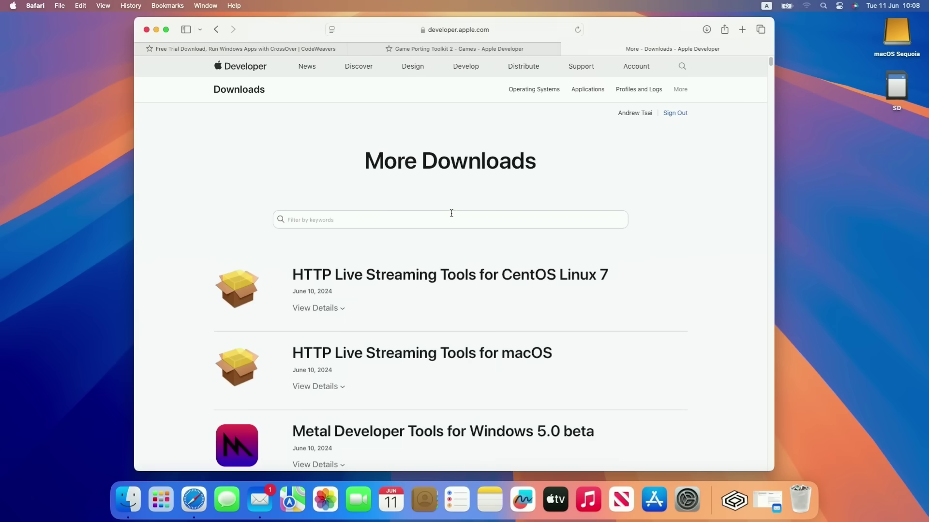
{"action": "type", "text": "game port"}
Download Game_Porting_Toolkit_2.0_beta_1.dmg, allow it, and check the download progress
{"action": "scroll", "coordinate": [365, 309], "scroll_direction": "down", "scroll_amount": 5}
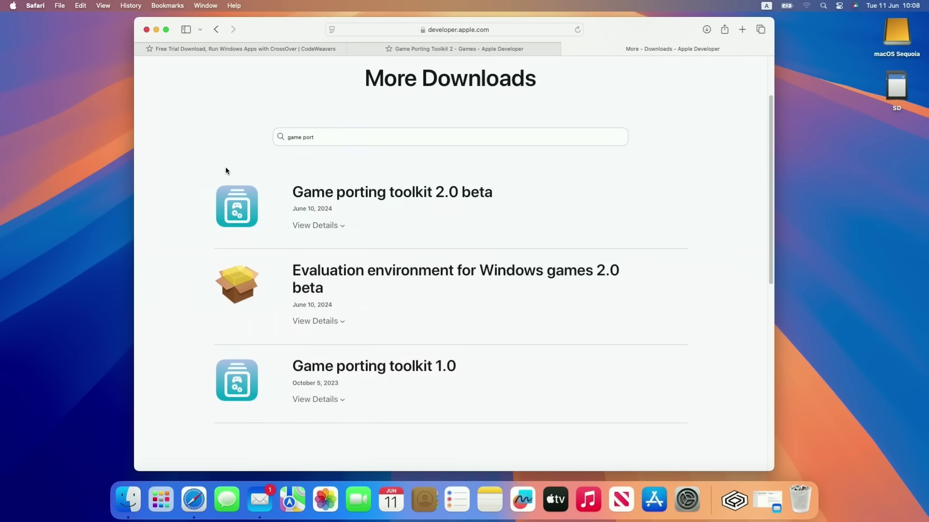
{"action": "left_click_drag", "start_coordinate": [226, 170], "coordinate": [517, 396]}
{"action": "left_click", "coordinate": [516, 395]}
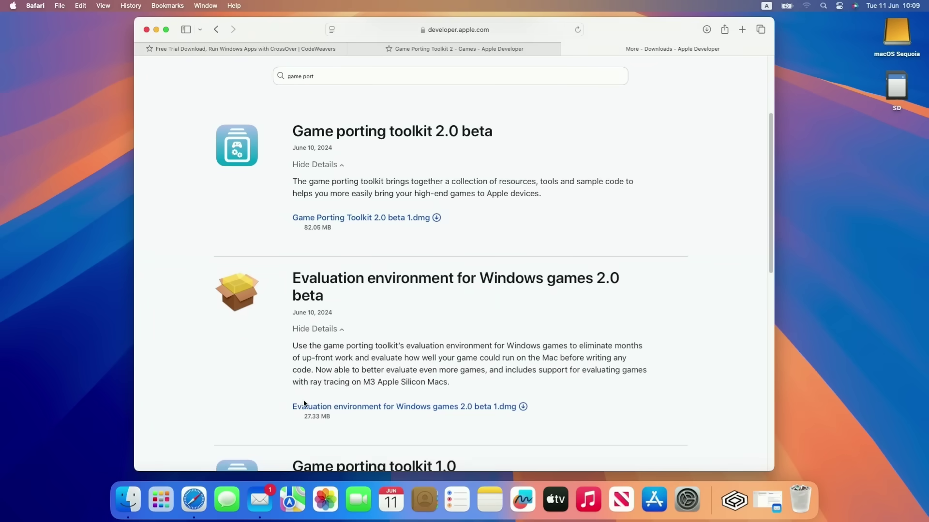
{"action": "left_click_drag", "start_coordinate": [297, 396], "coordinate": [391, 428]}
{"action": "left_click", "coordinate": [393, 433]}
{"action": "scroll", "coordinate": [375, 321], "scroll_direction": "up", "scroll_amount": 6}
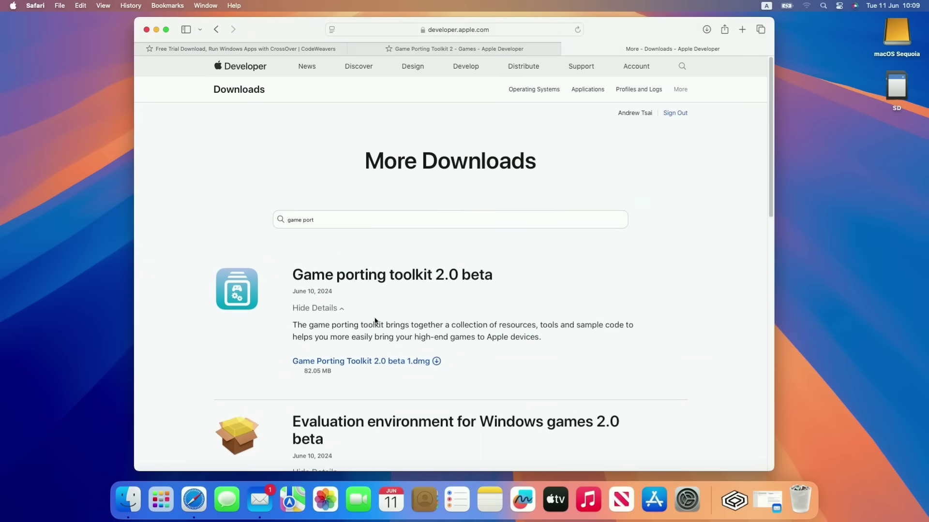
{"action": "left_click", "coordinate": [436, 362]}
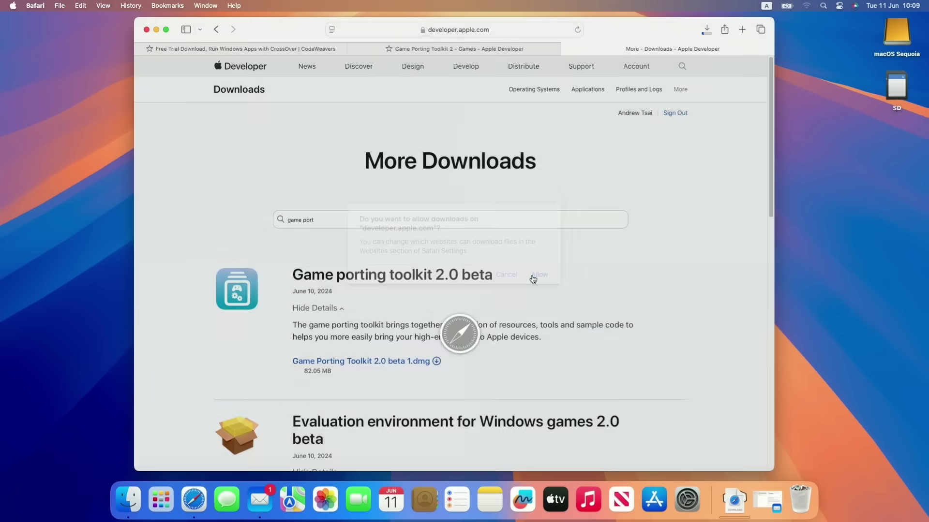
{"action": "left_click", "coordinate": [528, 275]}
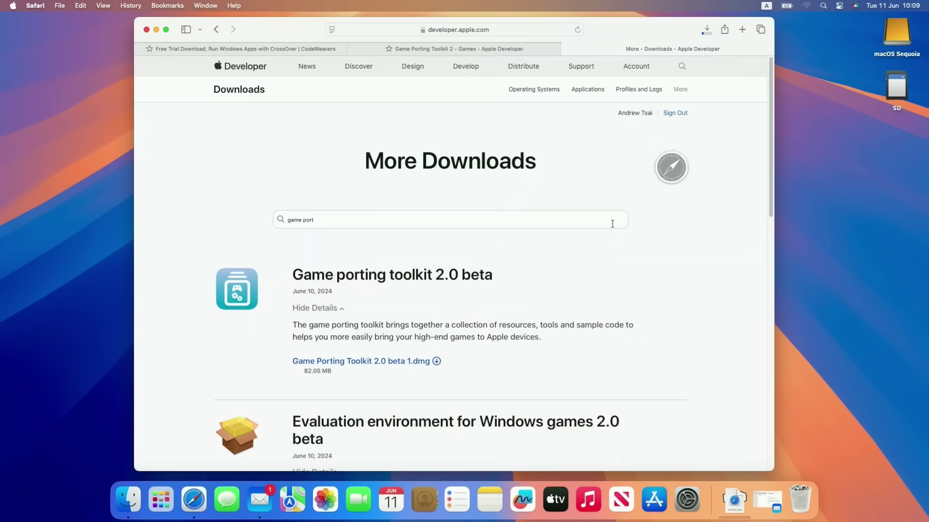
{"action": "left_click", "coordinate": [707, 31]}
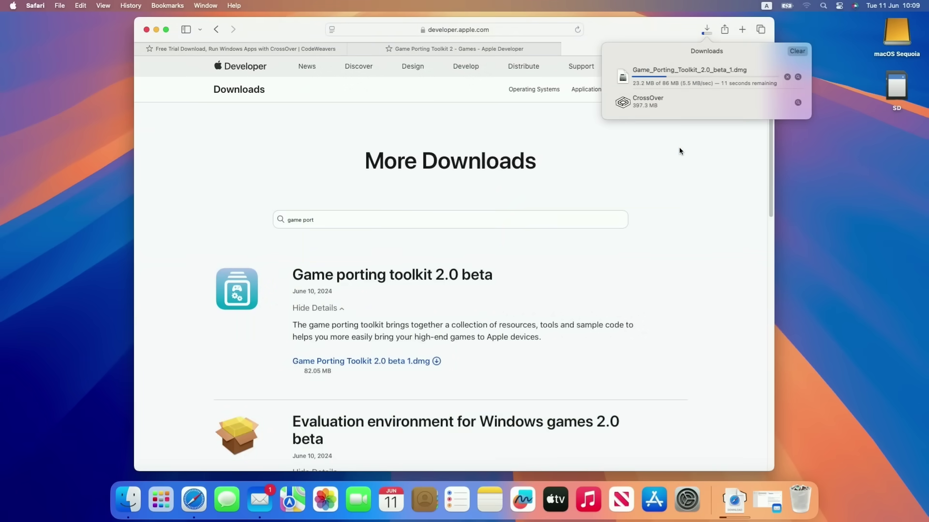
Open the Game Porting Toolkit disk image from Downloads in a new Finder window
{"action": "key", "text": "super+m"}
{"action": "left_click", "coordinate": [112, 498]}
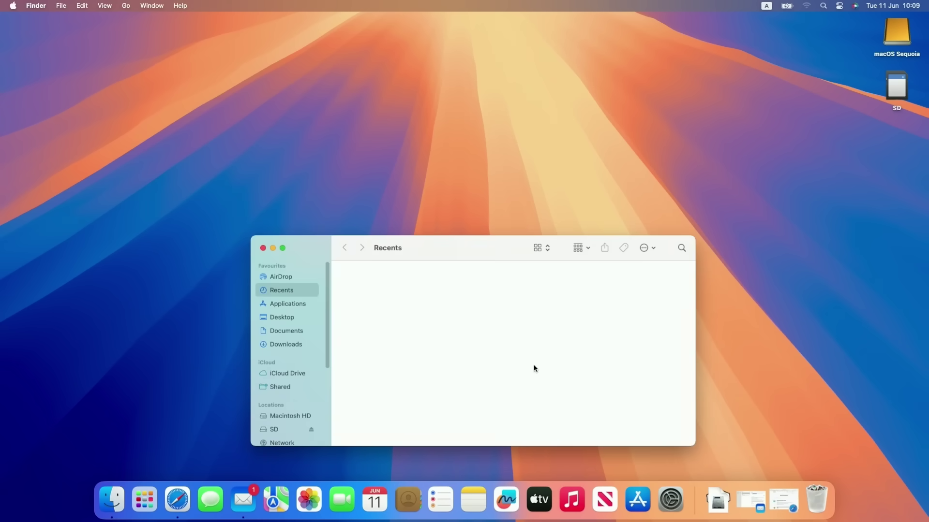
{"action": "left_click", "coordinate": [296, 343]}
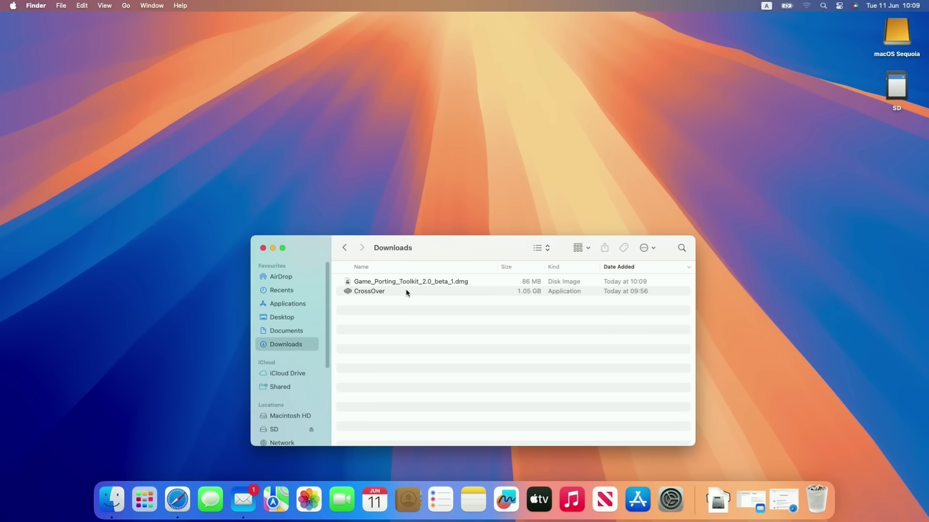
{"action": "left_click", "coordinate": [391, 286]}
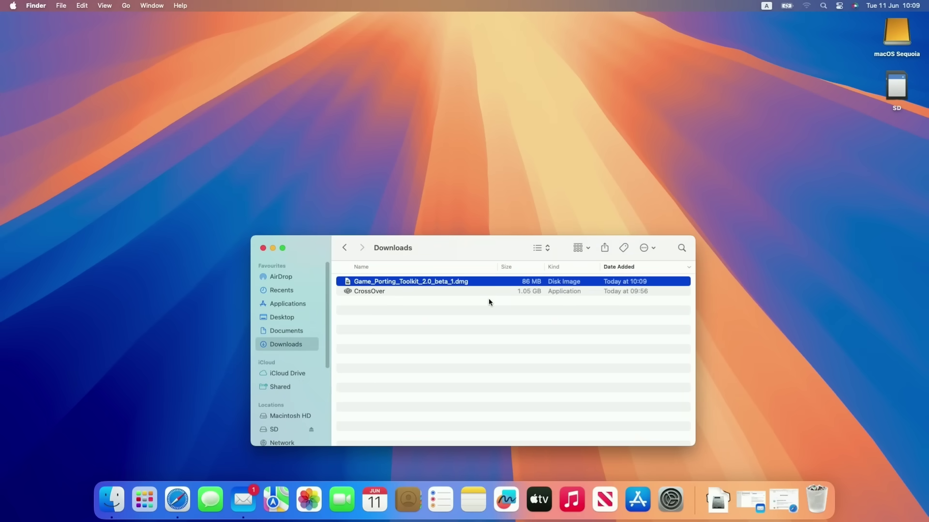
Mount the Evaluation environment for Windows games 2.0 image, accept its licence, and close both windows
{"action": "left_click", "coordinate": [513, 265]}
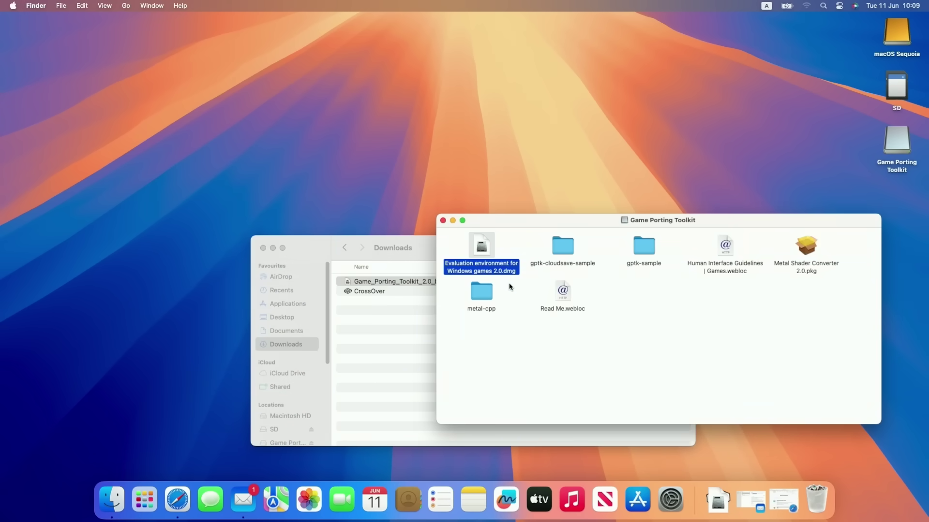
{"action": "left_click", "coordinate": [512, 292]}
{"action": "left_click", "coordinate": [492, 265]}
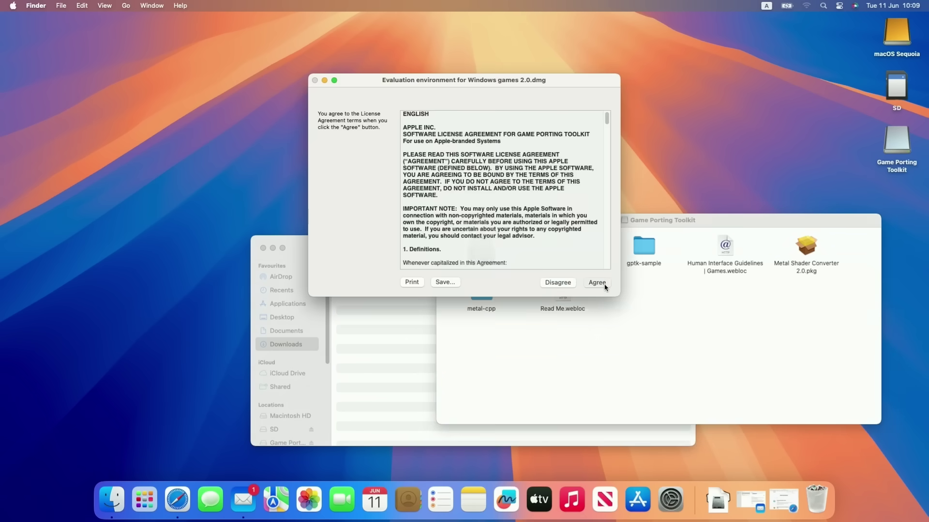
{"action": "left_click", "coordinate": [597, 278]}
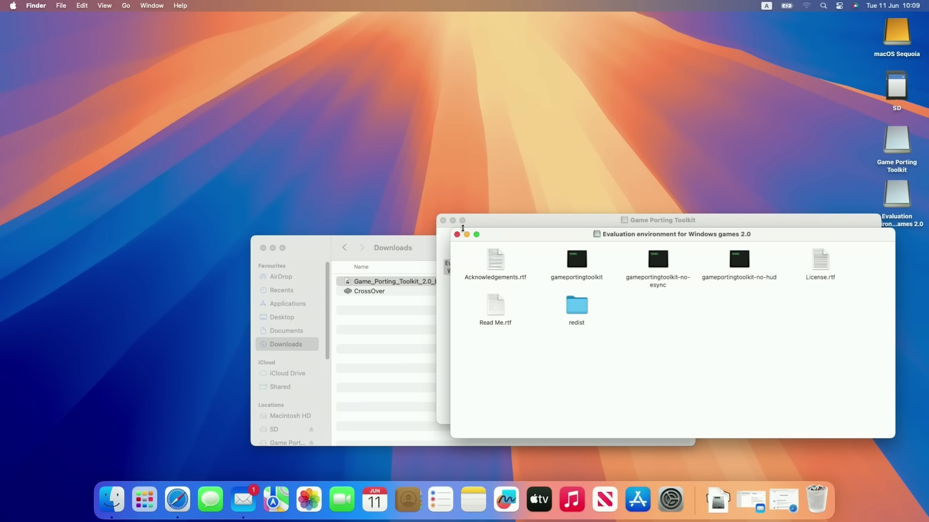
{"action": "left_click", "coordinate": [443, 220]}
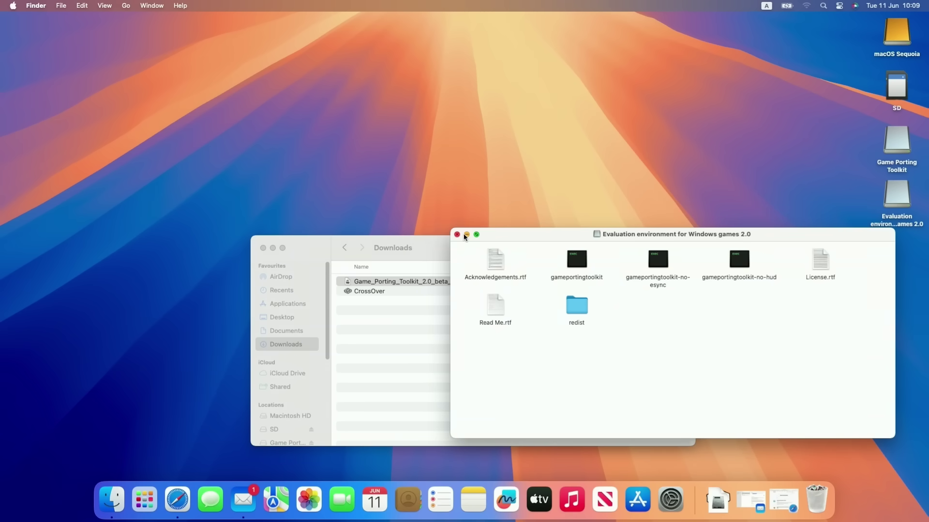
{"action": "left_click", "coordinate": [456, 235]}
Copy D3DMetal.framework and libd3dshared.dylib from the Evaluation environment's redist/lib/external folder
{"action": "left_click_drag", "start_coordinate": [389, 248], "coordinate": [408, 165]}
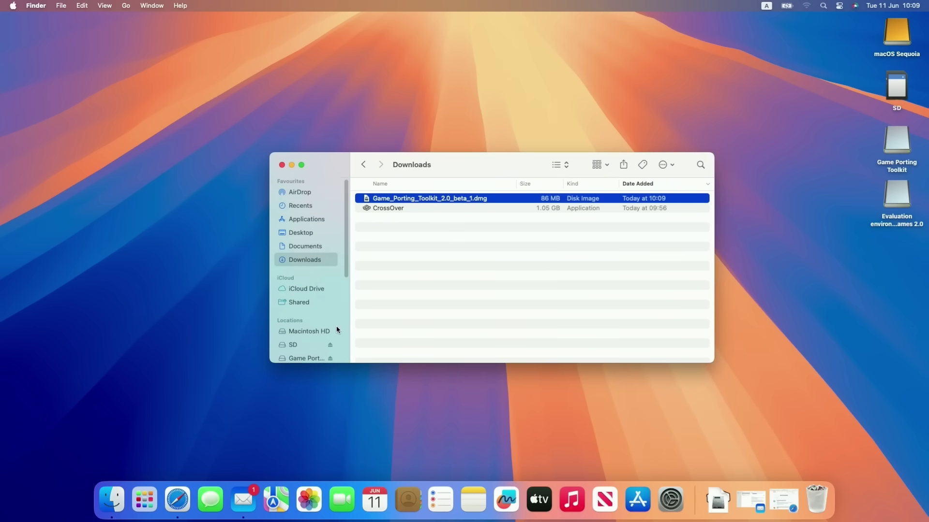
{"action": "scroll", "coordinate": [336, 326], "scroll_direction": "down", "scroll_amount": 4}
{"action": "left_click", "coordinate": [328, 298]}
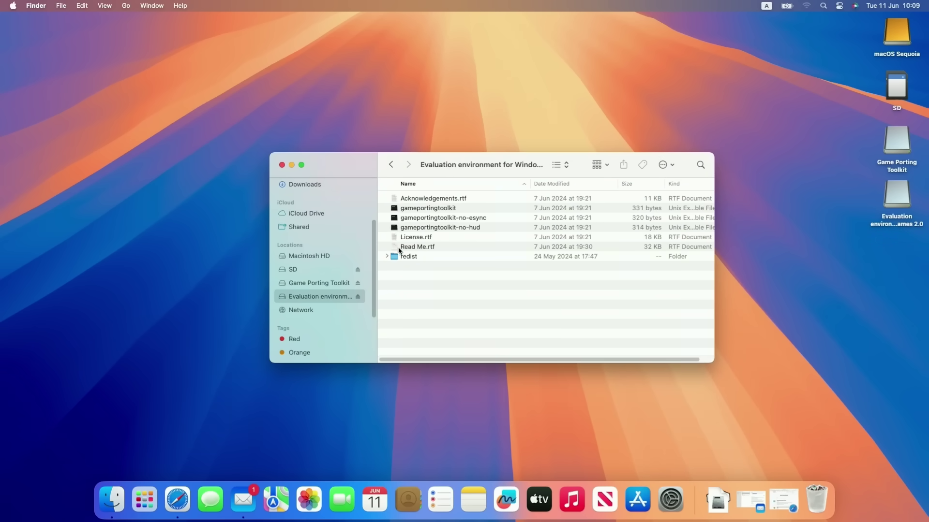
{"action": "left_click", "coordinate": [387, 257]}
{"action": "left_click", "coordinate": [393, 266]}
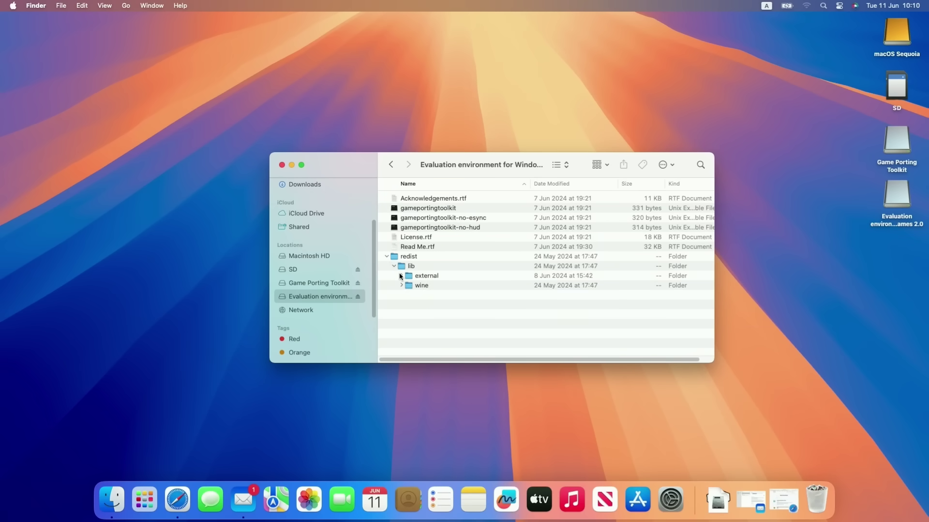
{"action": "left_click", "coordinate": [400, 277]}
{"action": "left_click", "coordinate": [467, 294]}
{"action": "left_click", "coordinate": [465, 288]}
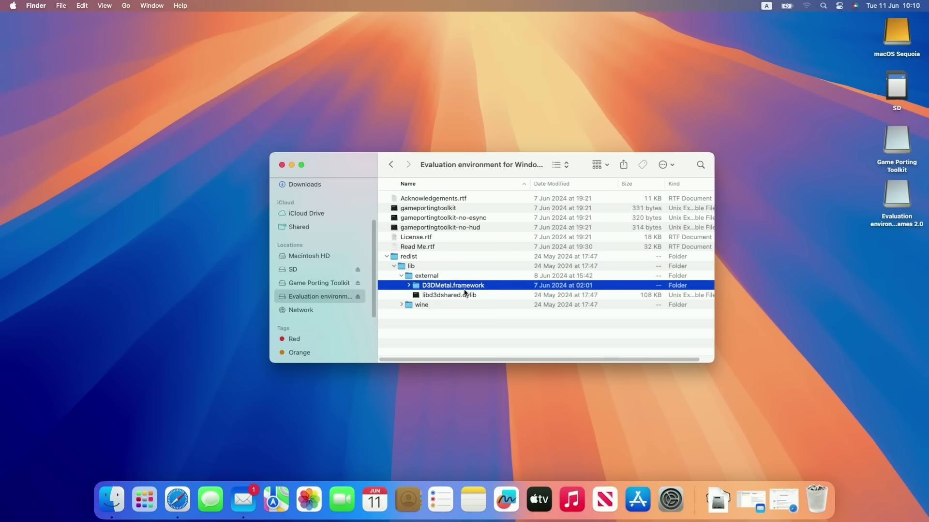
{"action": "left_click", "coordinate": [466, 293]}
{"action": "left_click", "coordinate": [462, 289]}
{"action": "left_click", "coordinate": [461, 292]}
{"action": "left_click", "coordinate": [461, 289], "text": "shift"}
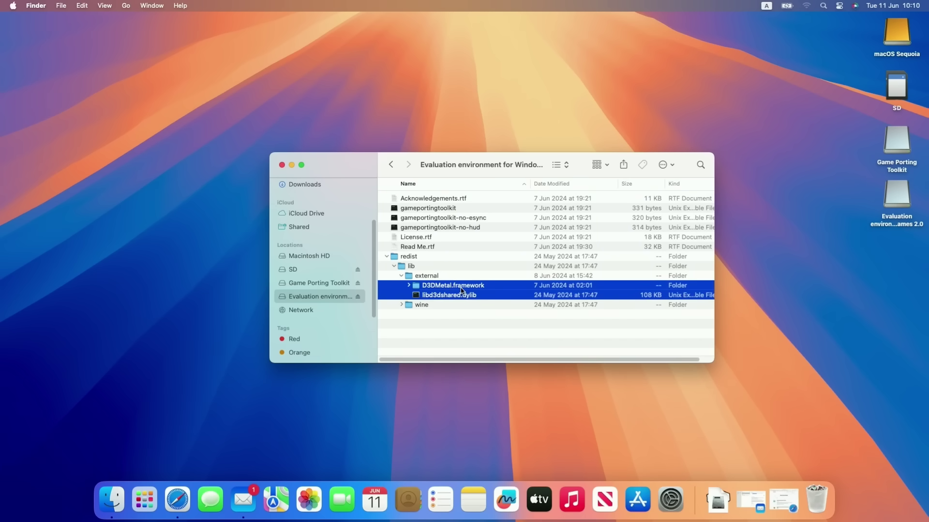
{"action": "right_click", "coordinate": [450, 289]}
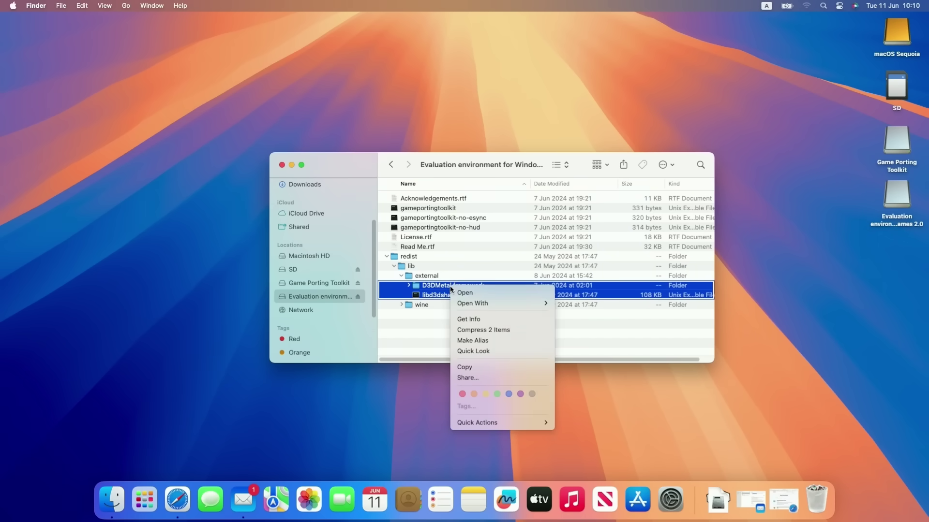
{"action": "left_click", "coordinate": [468, 367]}
Return to the Downloads folder and select the CrossOver app
{"action": "left_click", "coordinate": [461, 319]}
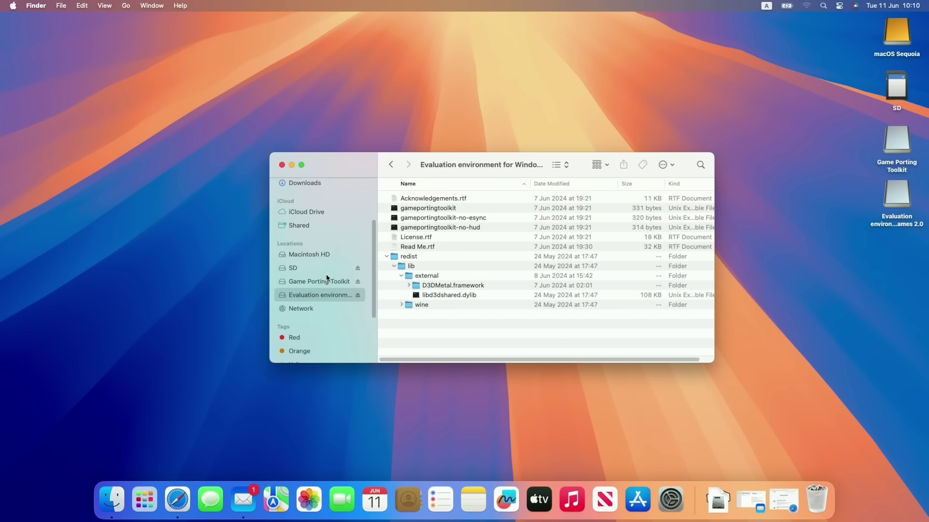
{"action": "scroll", "coordinate": [326, 274], "scroll_direction": "up", "scroll_amount": 3}
{"action": "left_click", "coordinate": [320, 209]}
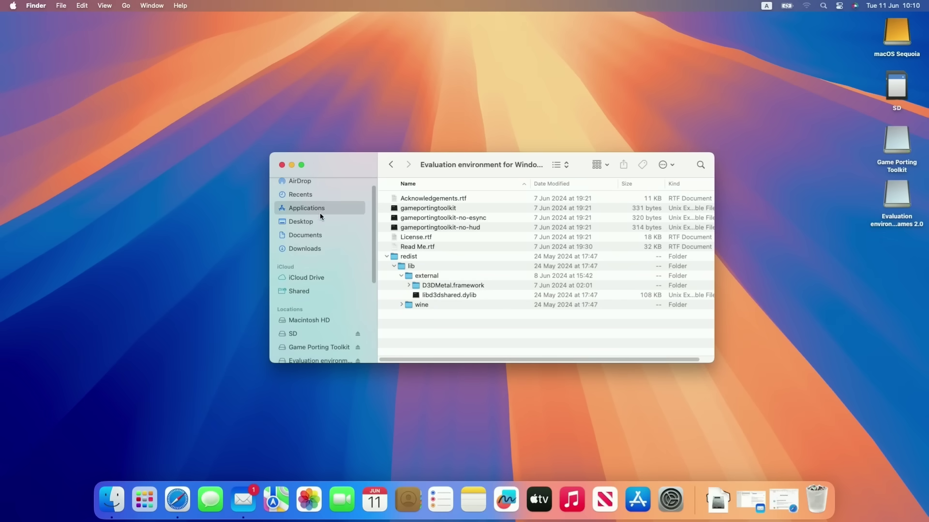
{"action": "left_click", "coordinate": [305, 249]}
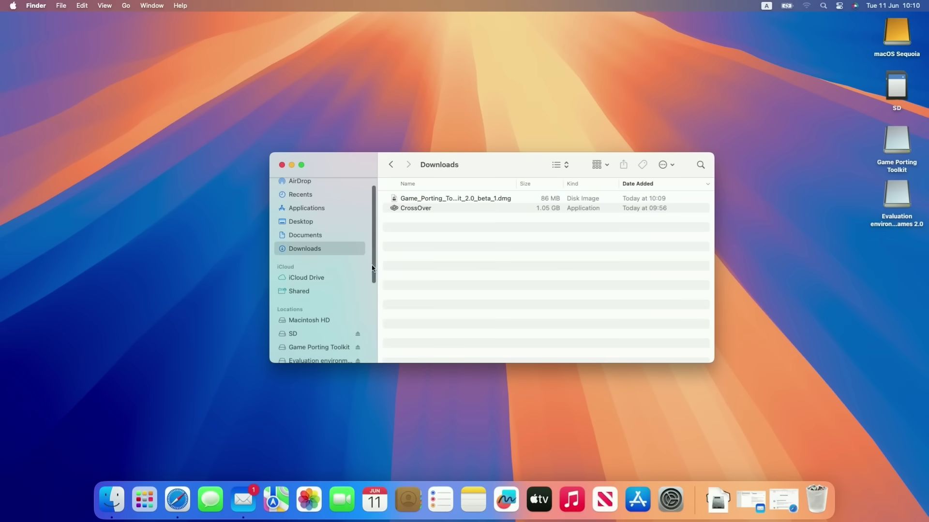
{"action": "left_click", "coordinate": [429, 209]}
{"action": "left_click", "coordinate": [464, 250]}
{"action": "left_click", "coordinate": [426, 212]}
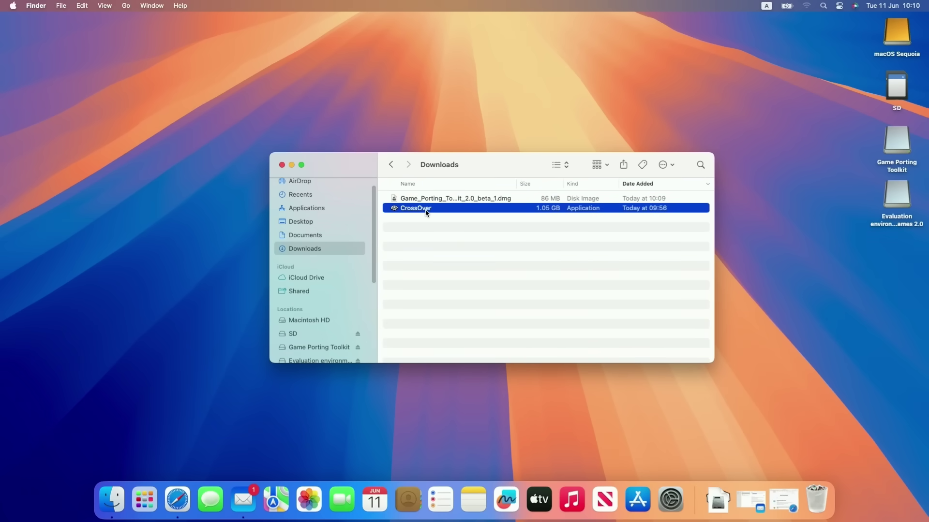
Open CrossOver's package contents at Contents/SharedSupport/CrossOver/lib64/apple_gptk/external
{"action": "right_click", "coordinate": [421, 212]}
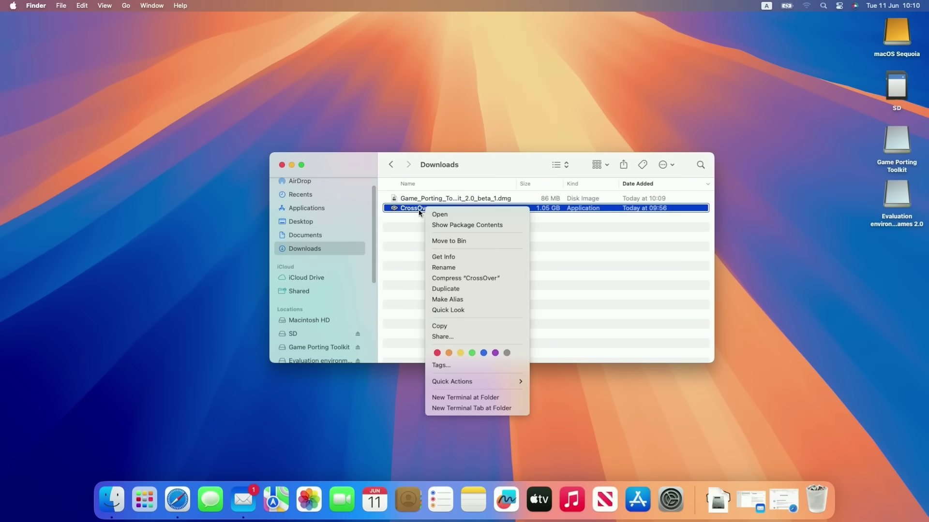
{"action": "left_click", "coordinate": [450, 226]}
{"action": "left_click", "coordinate": [386, 200]}
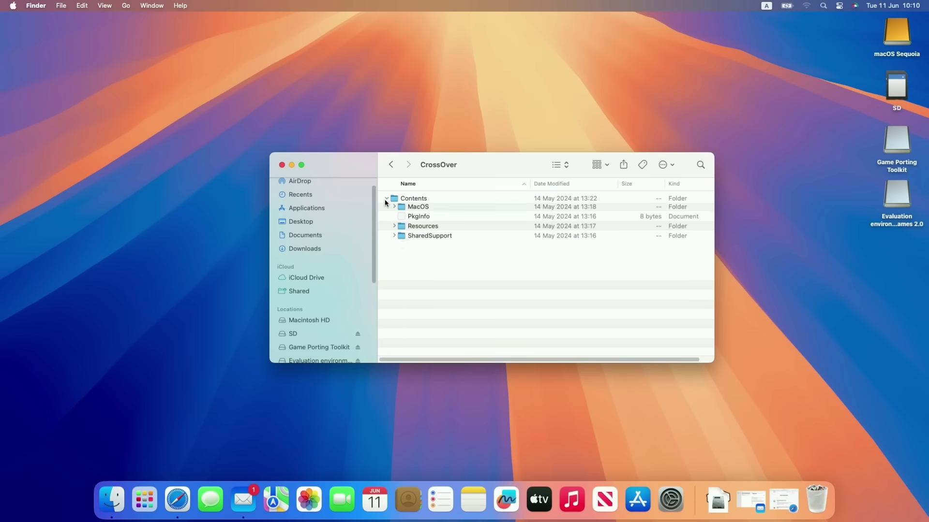
{"action": "left_click", "coordinate": [395, 276]}
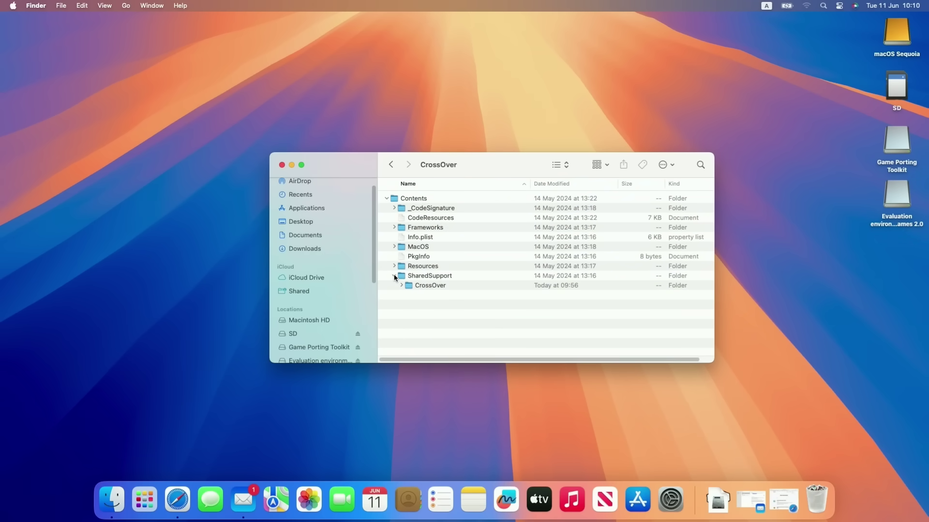
{"action": "left_click", "coordinate": [398, 286]}
{"action": "scroll", "coordinate": [544, 310], "scroll_direction": "down", "scroll_amount": 2}
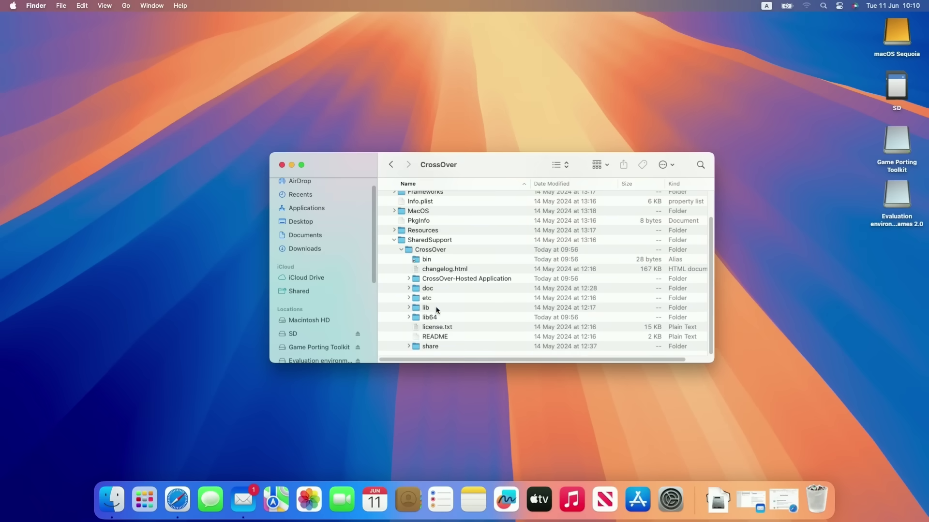
{"action": "left_click", "coordinate": [409, 318]}
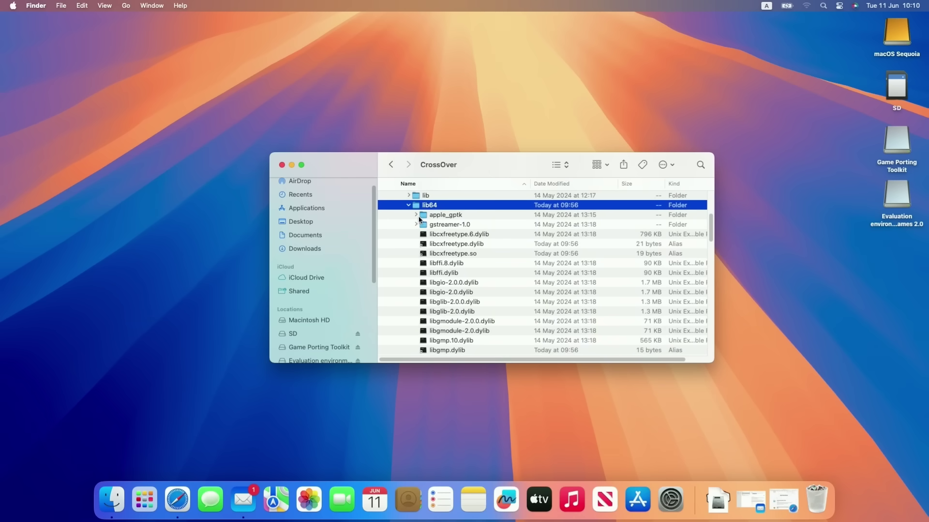
{"action": "left_click", "coordinate": [419, 219]}
{"action": "left_click", "coordinate": [417, 216]}
{"action": "left_click", "coordinate": [423, 225]}
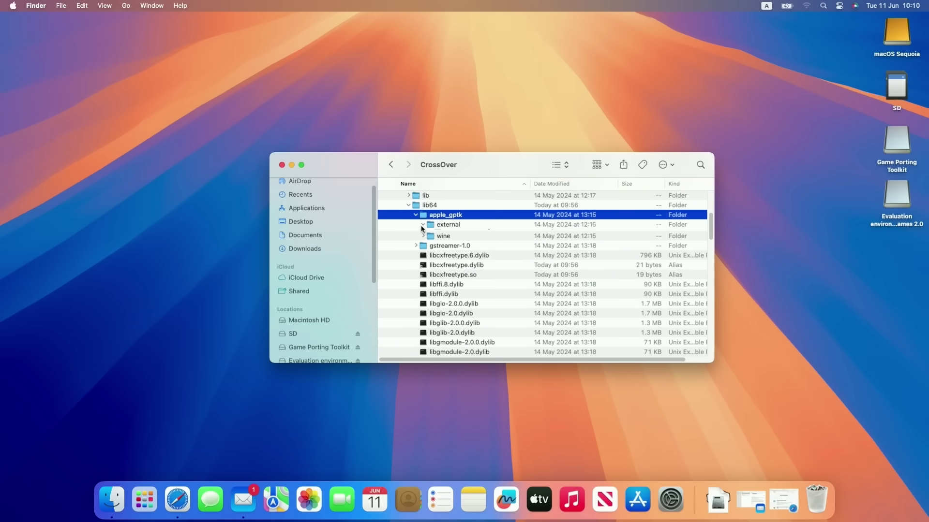
{"action": "left_click", "coordinate": [466, 231]}
{"action": "left_click", "coordinate": [462, 227]}
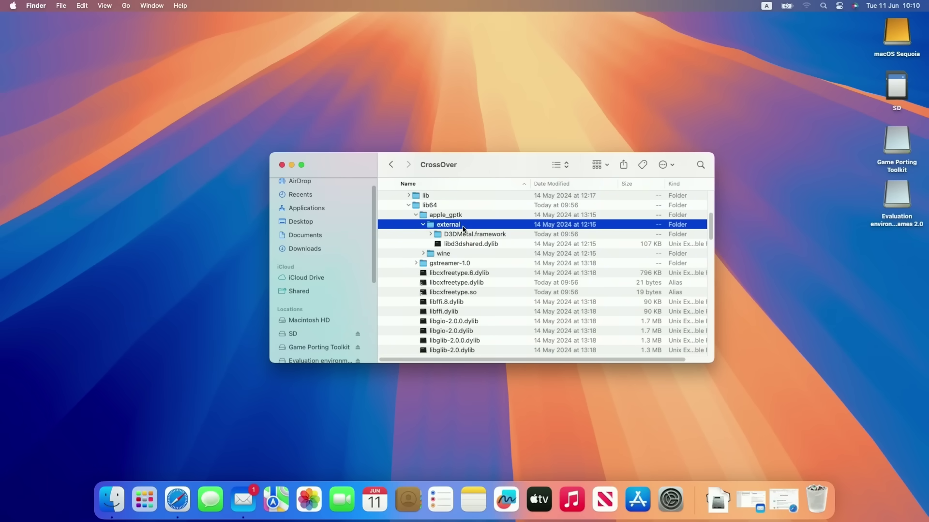
{"action": "double_click", "coordinate": [460, 229]}
Paste the two copied items there, replacing the existing D3DMetal.framework and libd3dshared.dylib
{"action": "key", "text": "super+a"}
{"action": "key", "text": "super+c"}
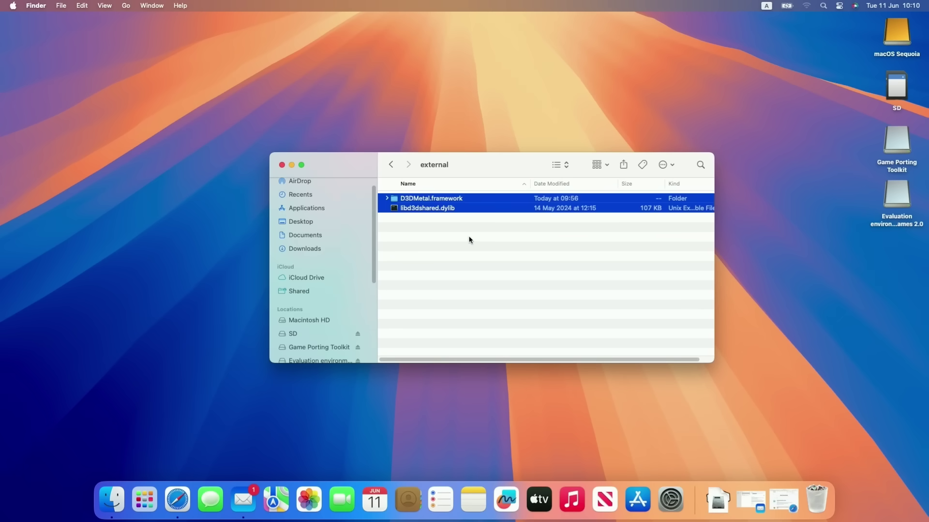
{"action": "left_click", "coordinate": [457, 237]}
{"action": "right_click", "coordinate": [436, 251]}
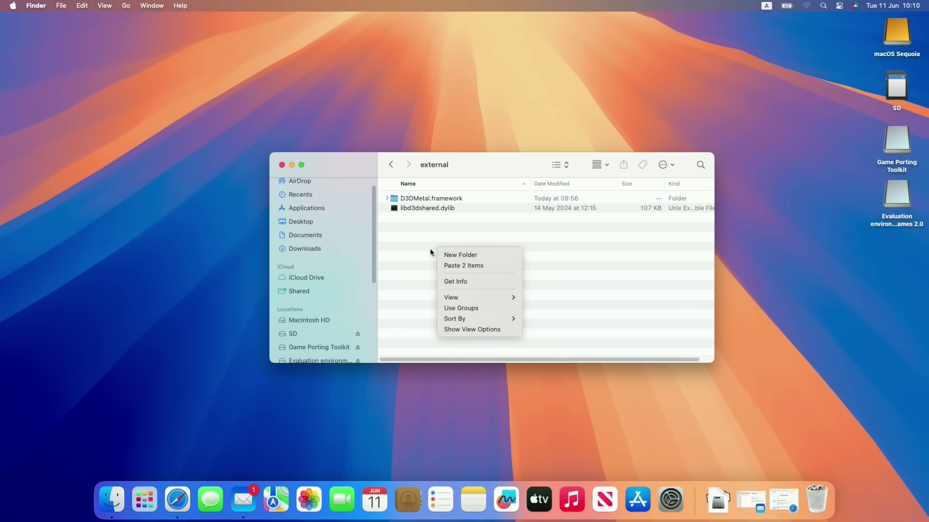
{"action": "right_click", "coordinate": [435, 236]}
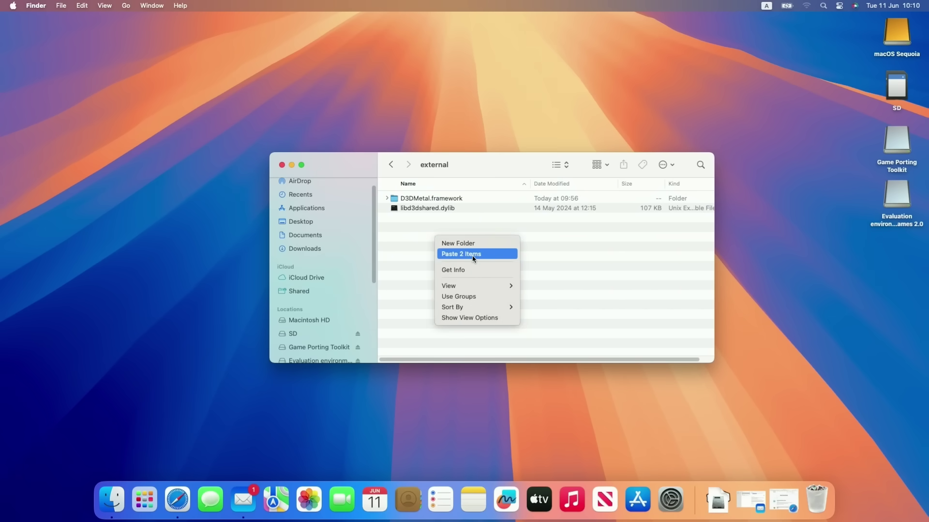
{"action": "left_click", "coordinate": [474, 255]}
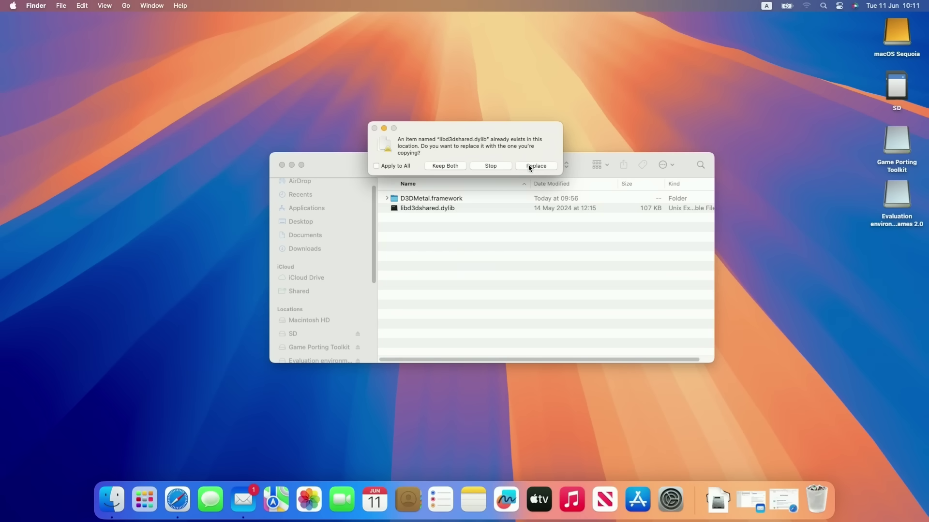
{"action": "left_click", "coordinate": [532, 166]}
{"action": "left_click", "coordinate": [491, 186]}
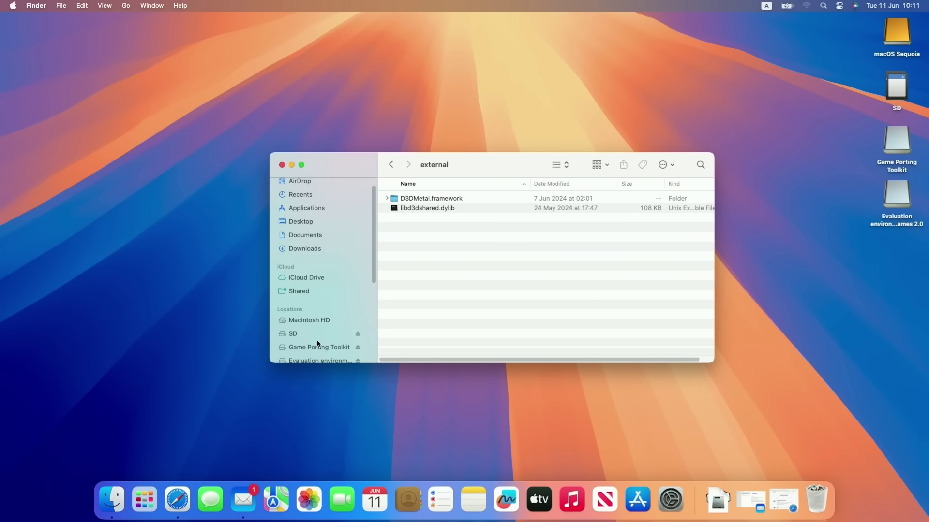
Move the CrossOver app from Downloads into the Applications folder
{"action": "left_click", "coordinate": [318, 251]}
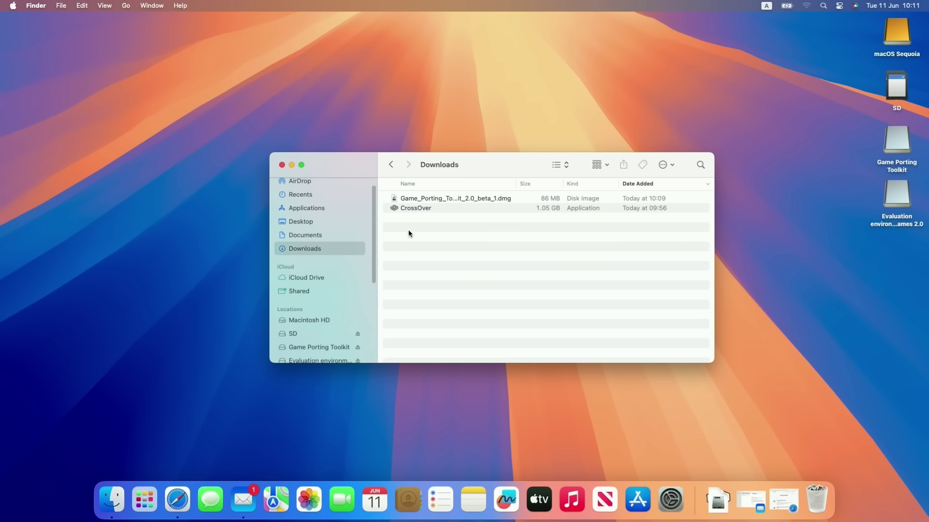
{"action": "left_click", "coordinate": [411, 210]}
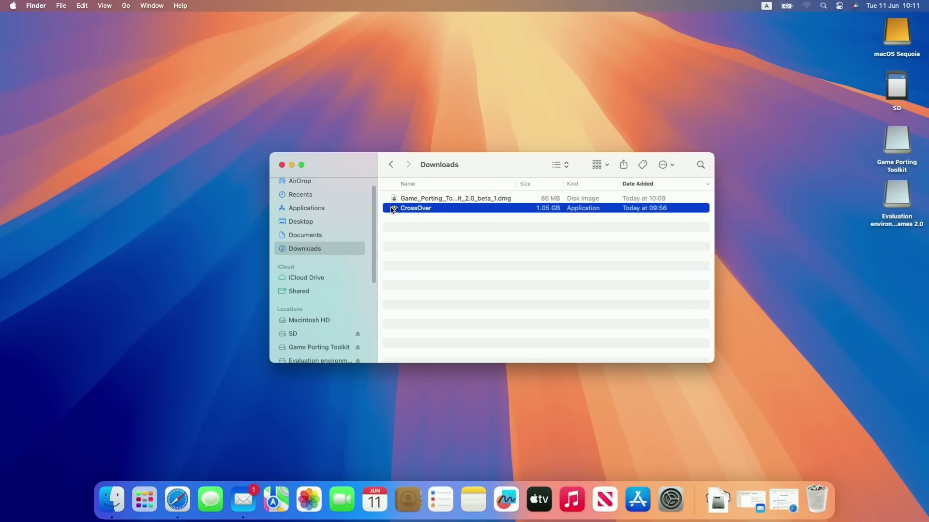
{"action": "left_click_drag", "start_coordinate": [392, 210], "coordinate": [347, 210]}
{"action": "left_click", "coordinate": [347, 210]}
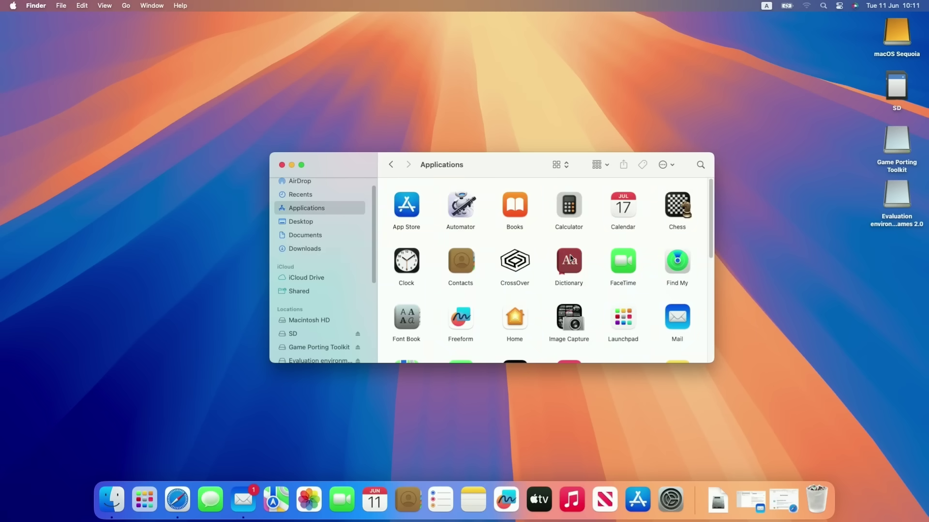
{"action": "left_click", "coordinate": [520, 273]}
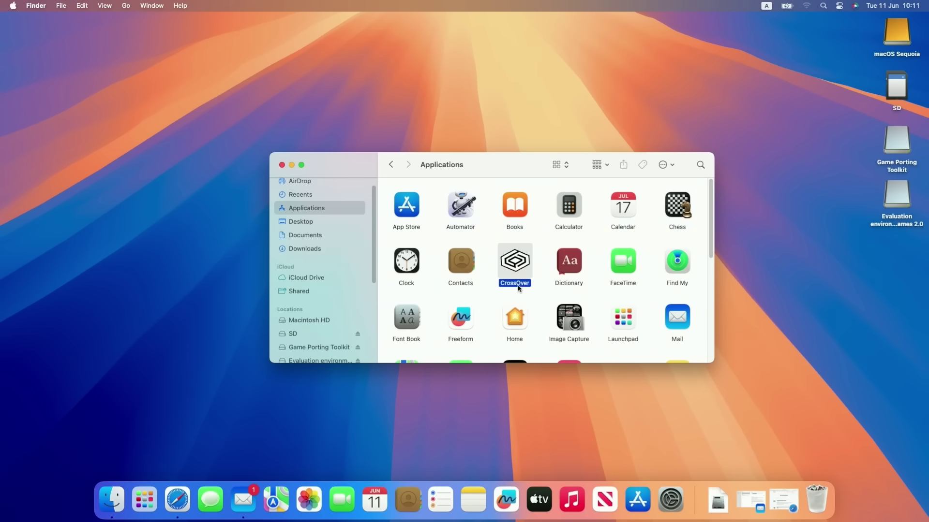
{"action": "left_click", "coordinate": [528, 286]}
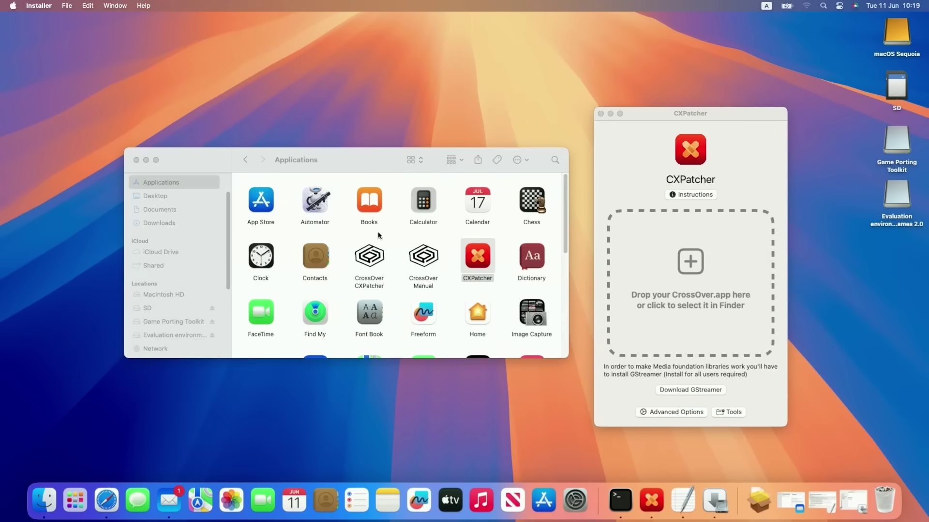
Launch the patched CrossOver CXPatcher app and continue with the trial
{"action": "left_click", "coordinate": [380, 255]}
{"action": "double_click", "coordinate": [372, 262]}
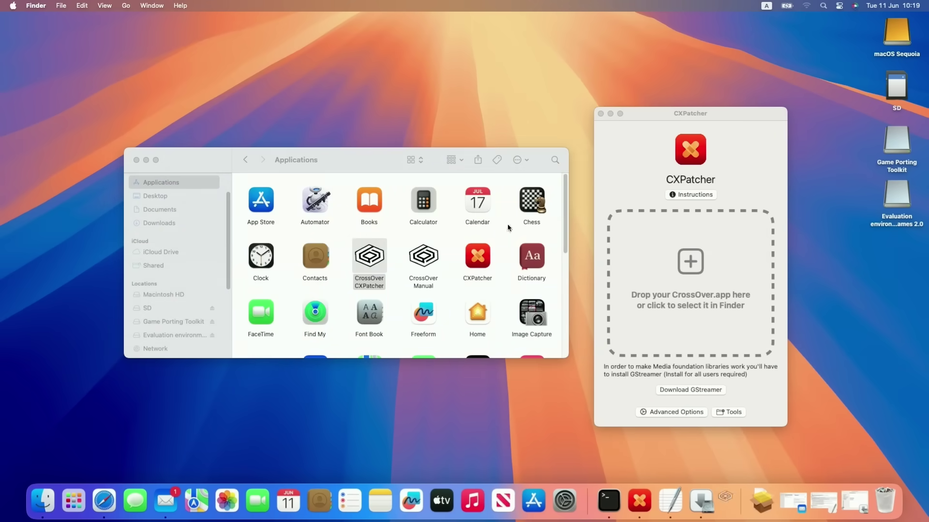
{"action": "left_click", "coordinate": [575, 174]}
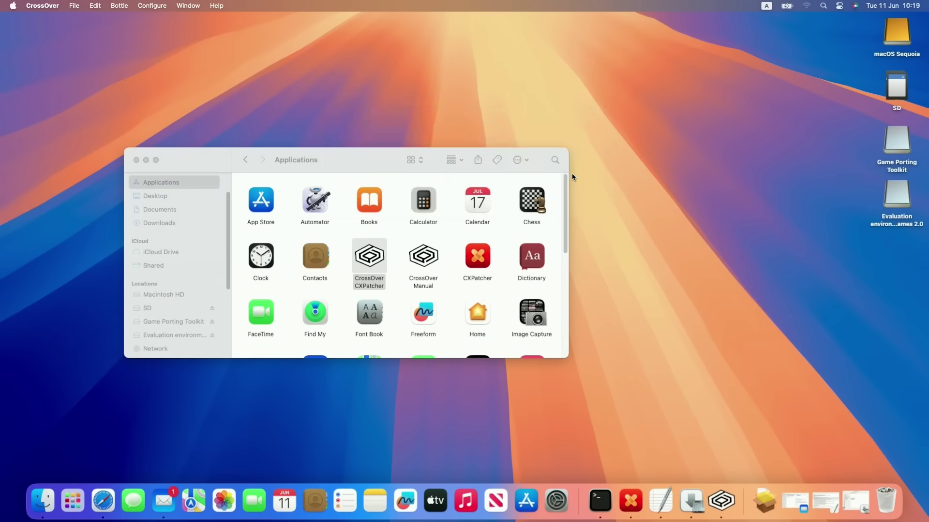
Eject the two mounted toolkit disks and start installing Steam into a new bottle
{"action": "right_click", "coordinate": [898, 212]}
{"action": "left_click", "coordinate": [873, 236]}
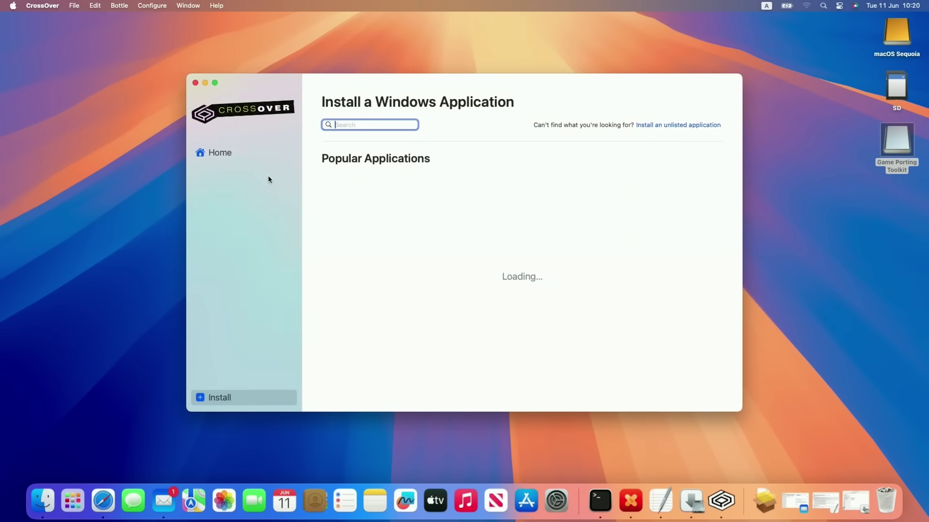
{"action": "left_click", "coordinate": [263, 154]}
{"action": "left_click", "coordinate": [269, 403]}
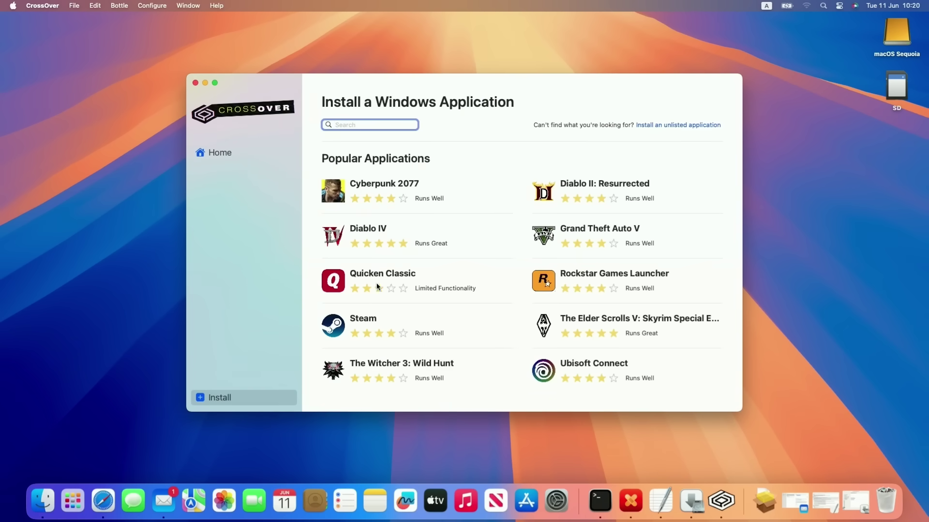
{"action": "left_click", "coordinate": [360, 318]}
{"action": "left_click", "coordinate": [385, 315]}
{"action": "key", "text": "Return"}
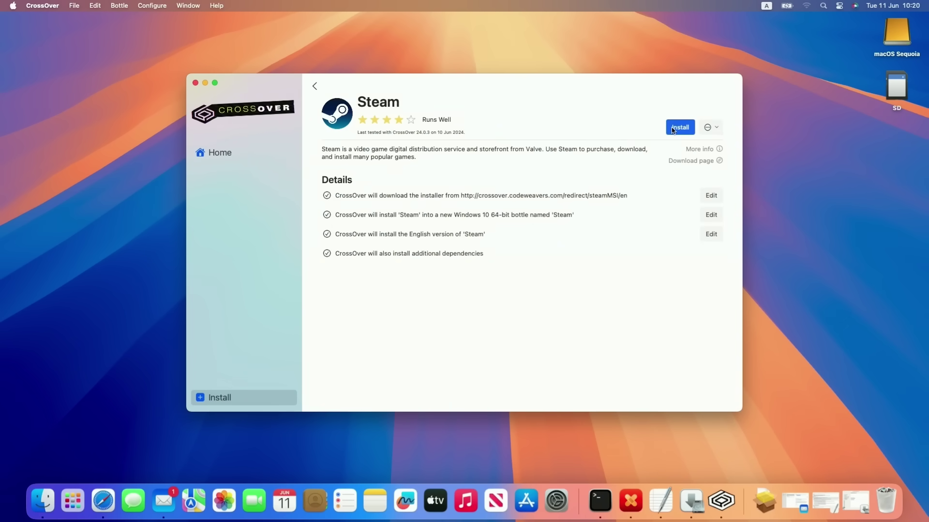
Accept the Courier New font licence and finish Steam Setup in English, default folder, without launching Steam
{"action": "left_click", "coordinate": [479, 338]}
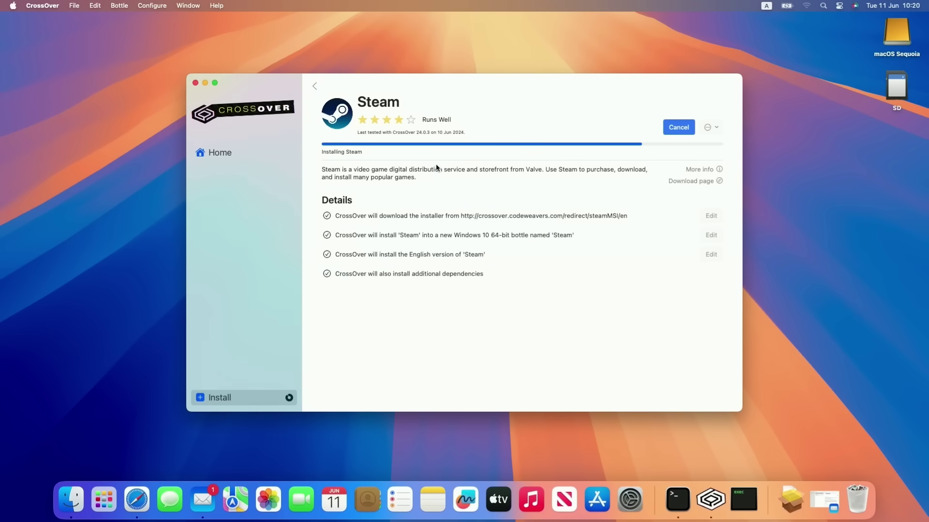
{"action": "left_click", "coordinate": [519, 329]}
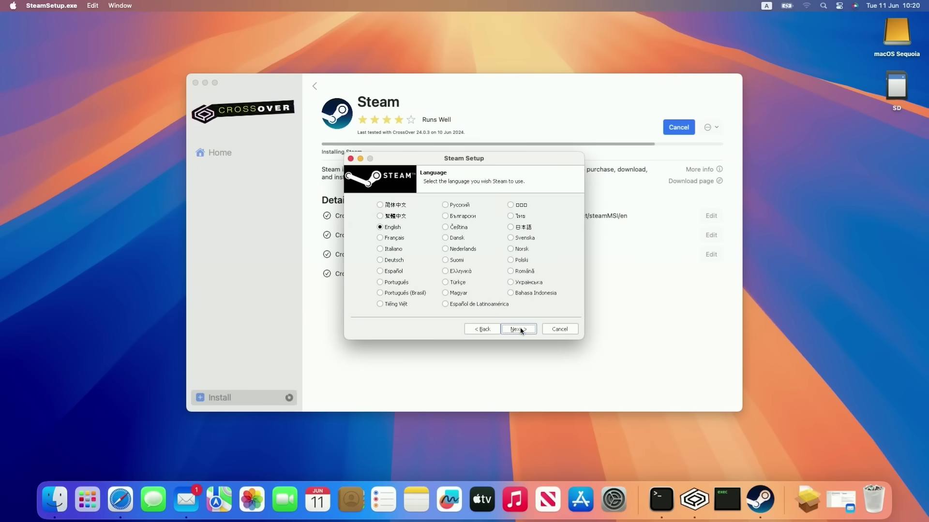
{"action": "left_click", "coordinate": [511, 332]}
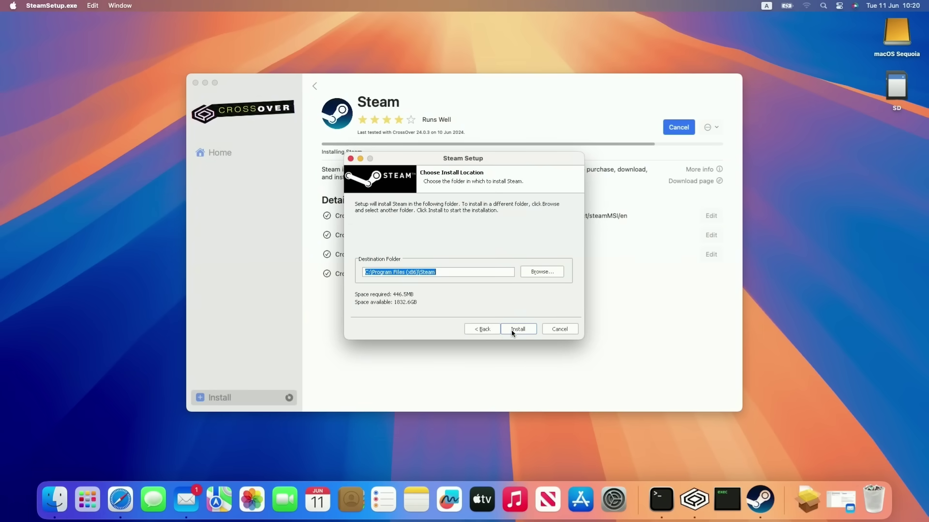
{"action": "left_click", "coordinate": [509, 333]}
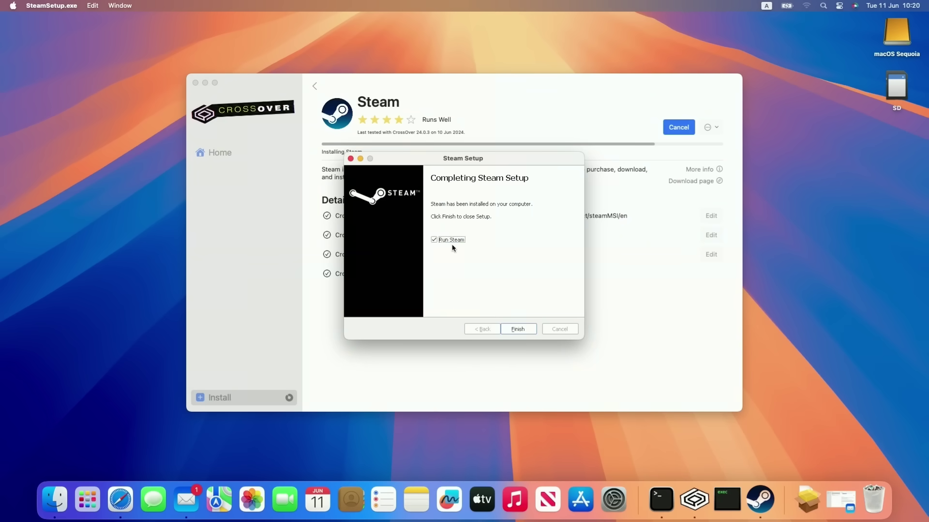
{"action": "left_click", "coordinate": [434, 241]}
{"action": "left_click", "coordinate": [518, 330]}
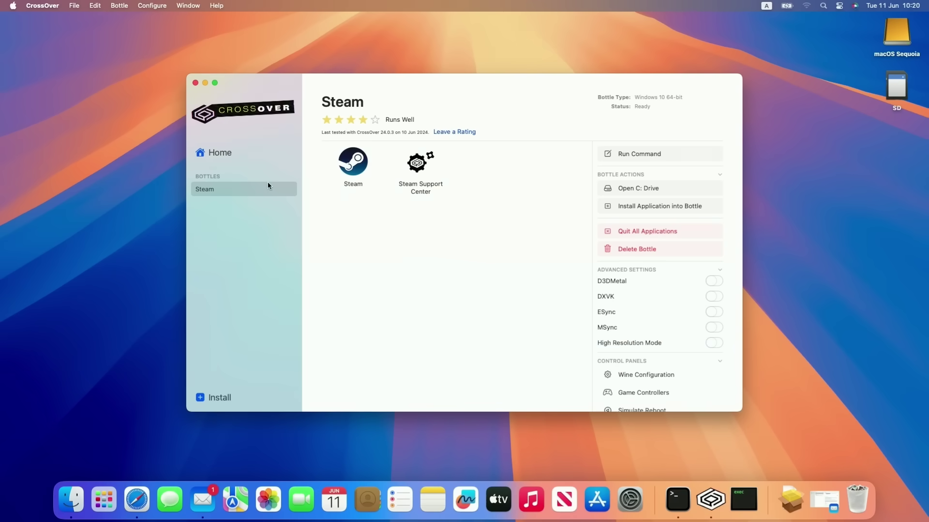
Turn on D3DMetal and MSync for the Steam bottle and reboot it
{"action": "left_click", "coordinate": [711, 284]}
{"action": "left_click", "coordinate": [711, 328]}
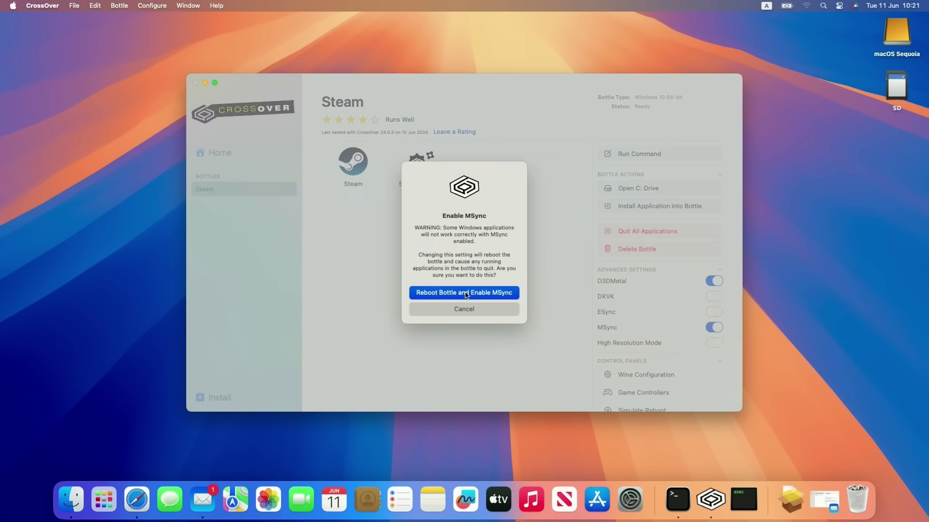
{"action": "left_click", "coordinate": [466, 293]}
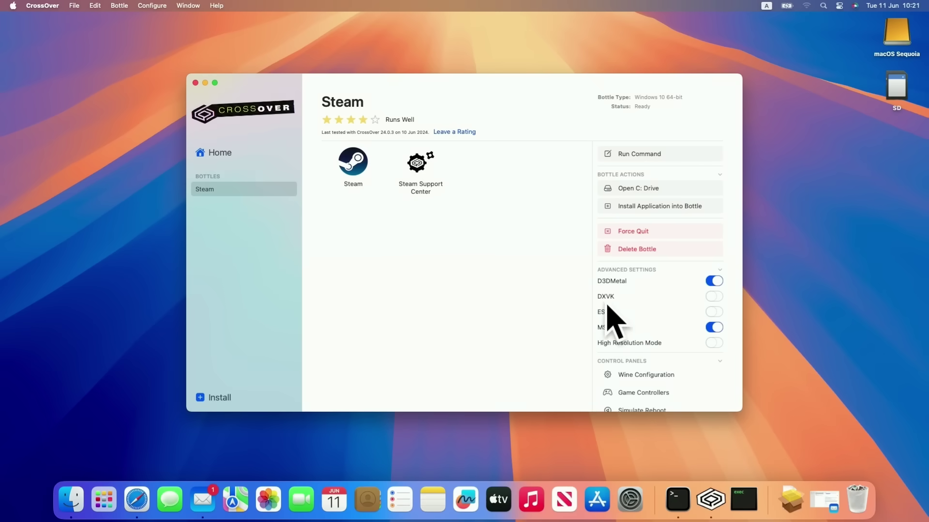
Run Steam with the MTL_HUD_ENABLED=1 environment variable added
{"action": "left_click", "coordinate": [349, 163]}
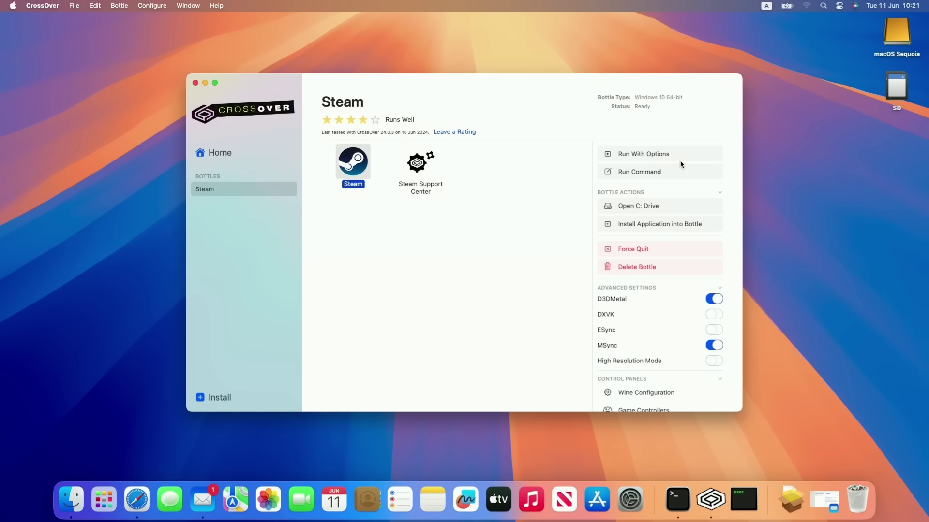
{"action": "left_click", "coordinate": [670, 153]}
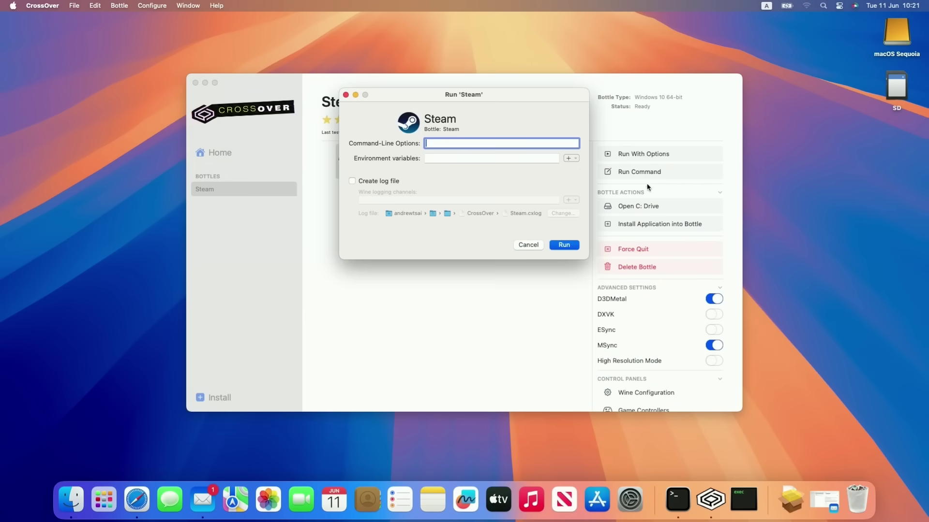
{"action": "left_click", "coordinate": [570, 158]}
{"action": "left_click", "coordinate": [577, 172]}
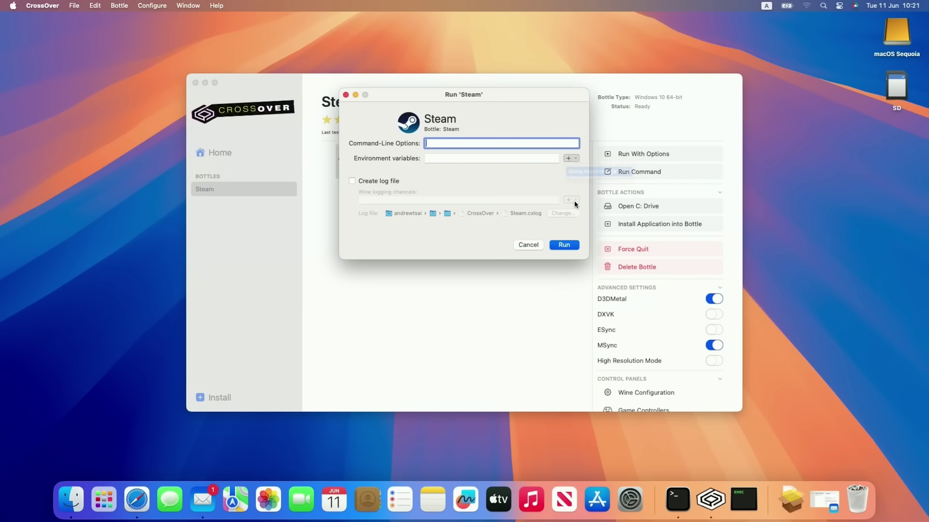
{"action": "left_click", "coordinate": [564, 246]}
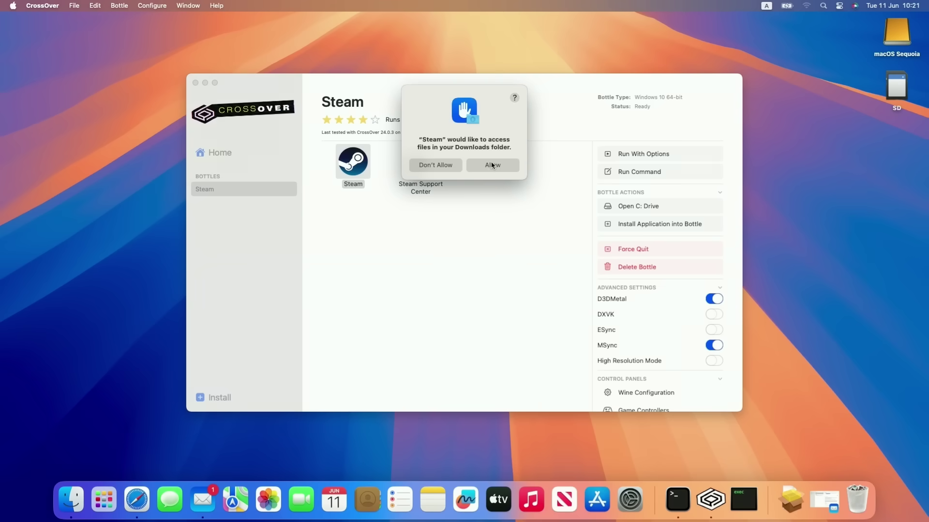
Allow Steam access to Downloads, the microphone and Documents, and dismiss the Midweek Deal popup
{"action": "left_click", "coordinate": [492, 166]}
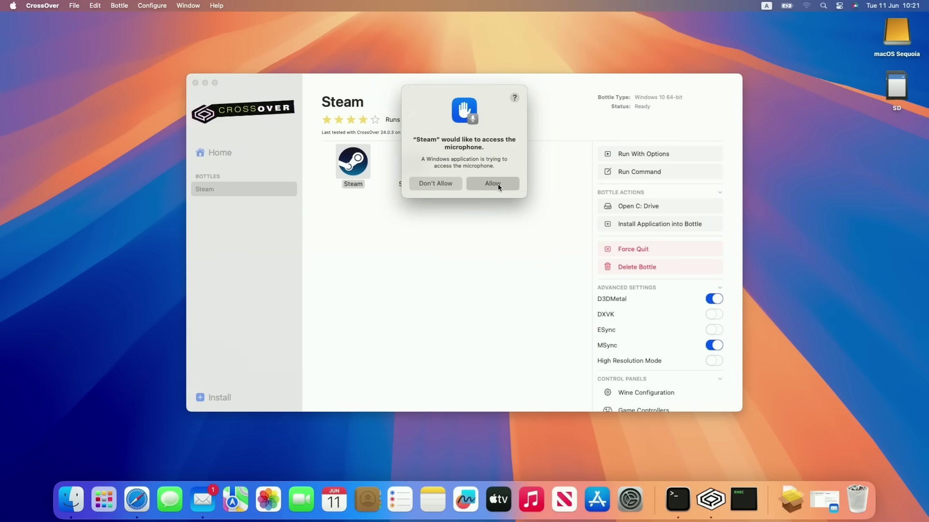
{"action": "left_click", "coordinate": [498, 186]}
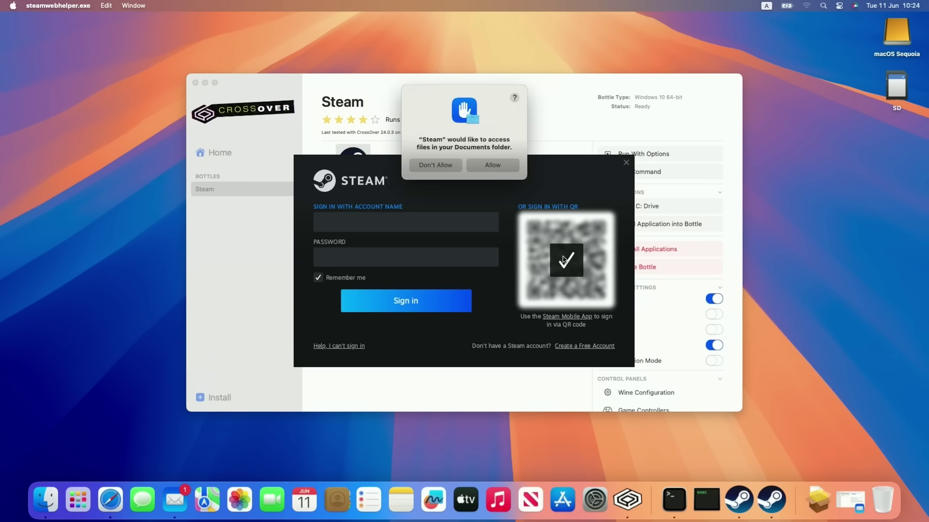
{"action": "left_click", "coordinate": [475, 166]}
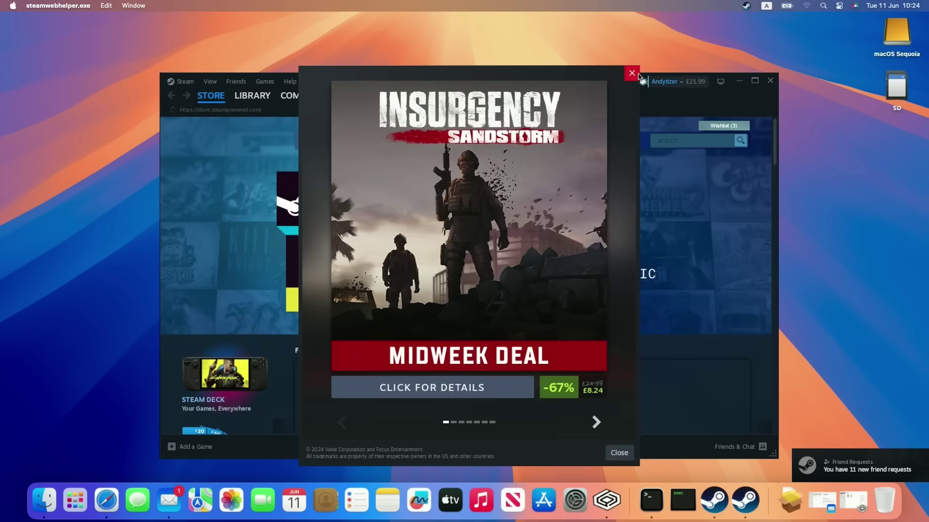
{"action": "left_click", "coordinate": [638, 76]}
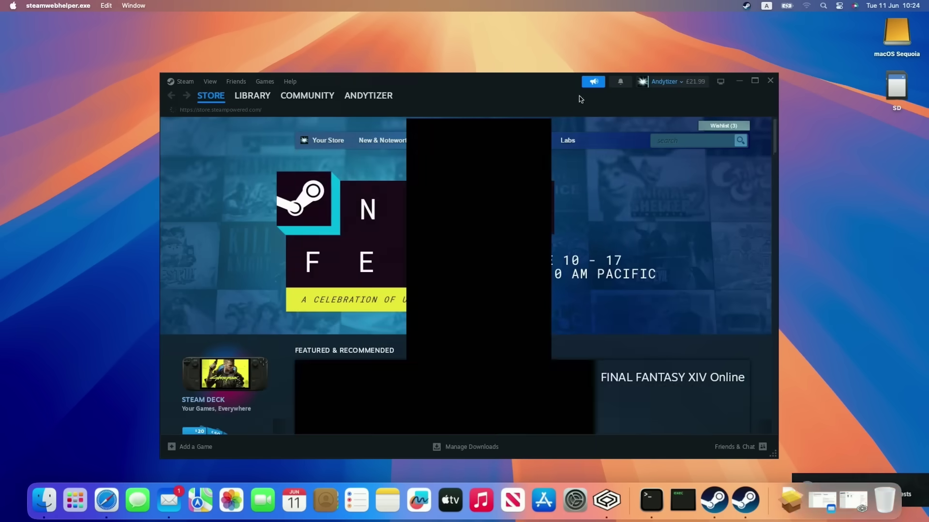
Search the Steam library for 'street' and open the Street Fighter 6 page
{"action": "left_click", "coordinate": [253, 96]}
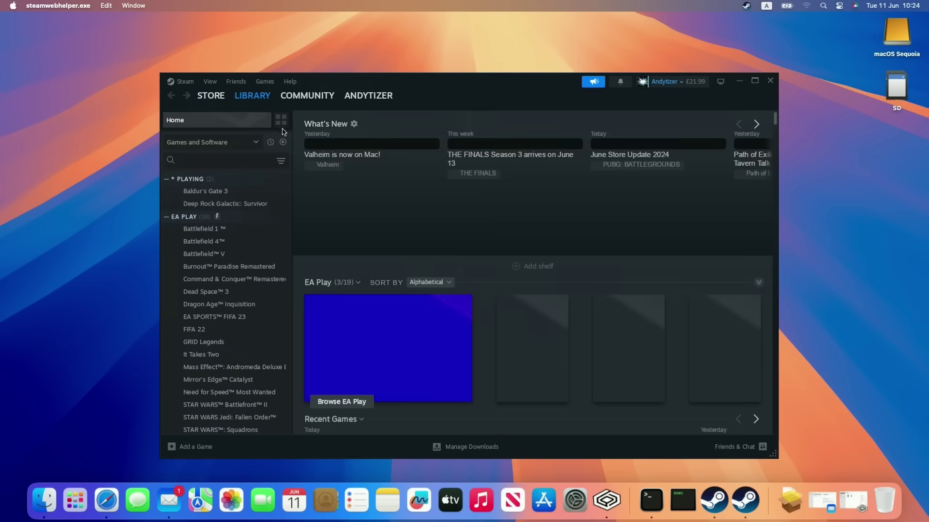
{"action": "left_click", "coordinate": [213, 160]}
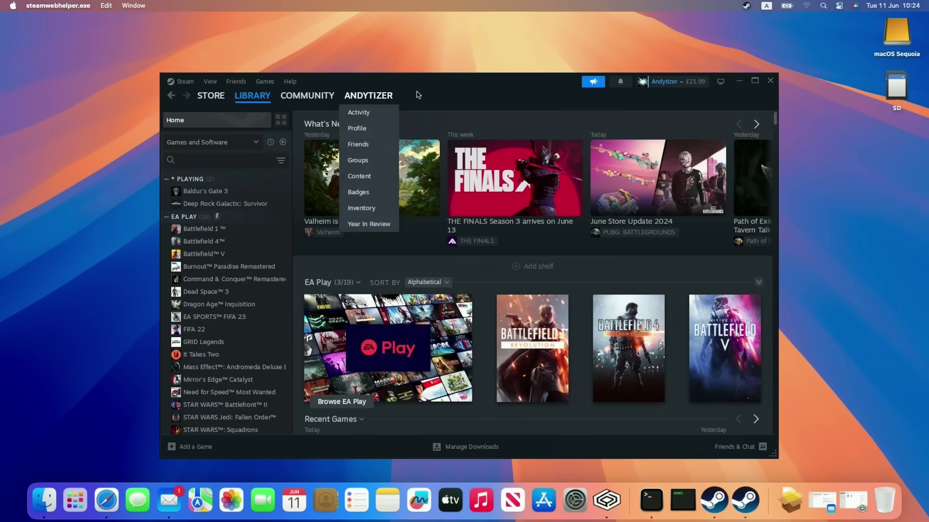
{"action": "left_click_drag", "start_coordinate": [418, 94], "coordinate": [422, 78]}
{"action": "type", "text": "street"}
{"action": "left_click", "coordinate": [234, 175]}
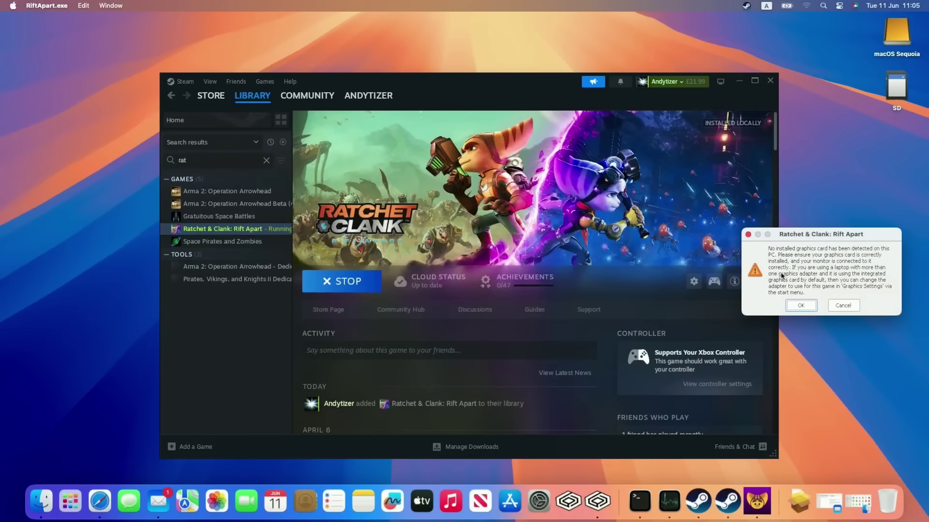
Dismiss the missing graphics card warning dialog
{"action": "left_click_drag", "start_coordinate": [785, 247], "coordinate": [581, 294]}
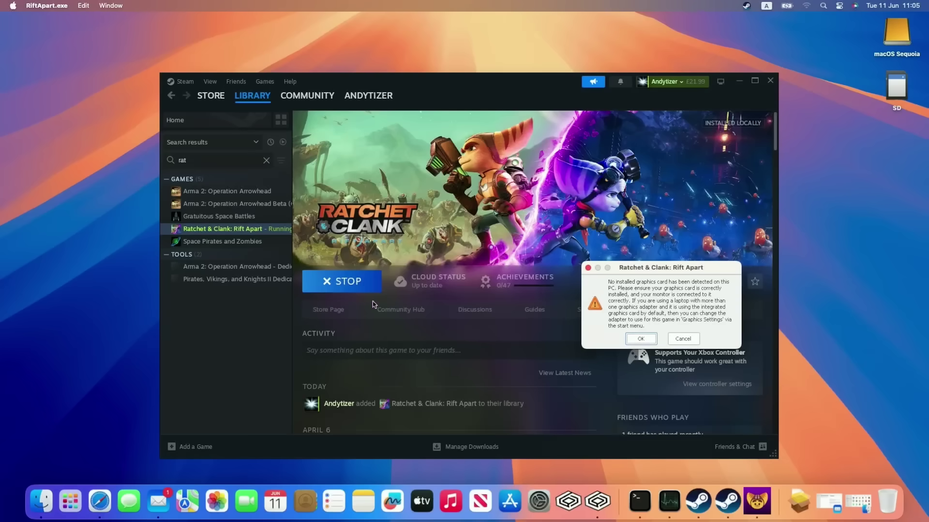
{"action": "left_click", "coordinate": [635, 340]}
{"action": "left_click", "coordinate": [636, 340]}
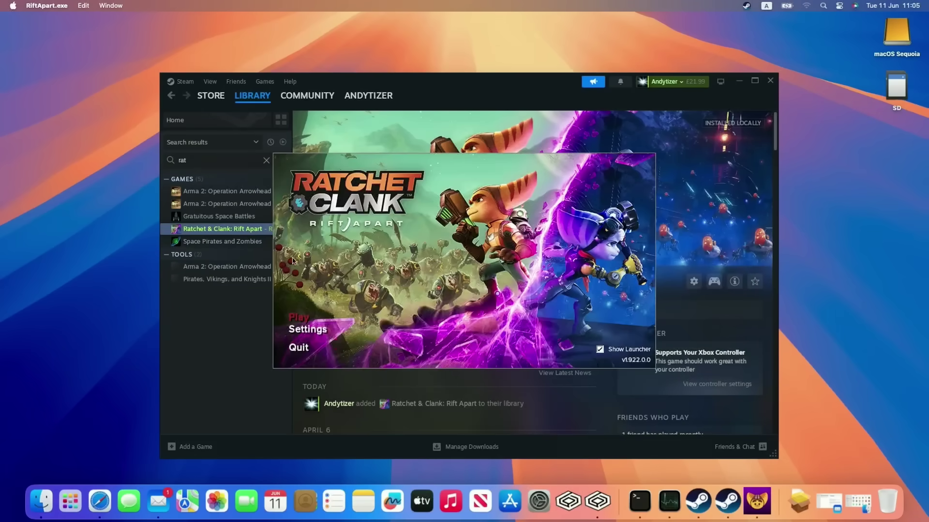
Review the launcher's Graphics settings, then choose Play to start the game
{"action": "left_click", "coordinate": [308, 330]}
{"action": "key", "text": "ctrl+Tab"}
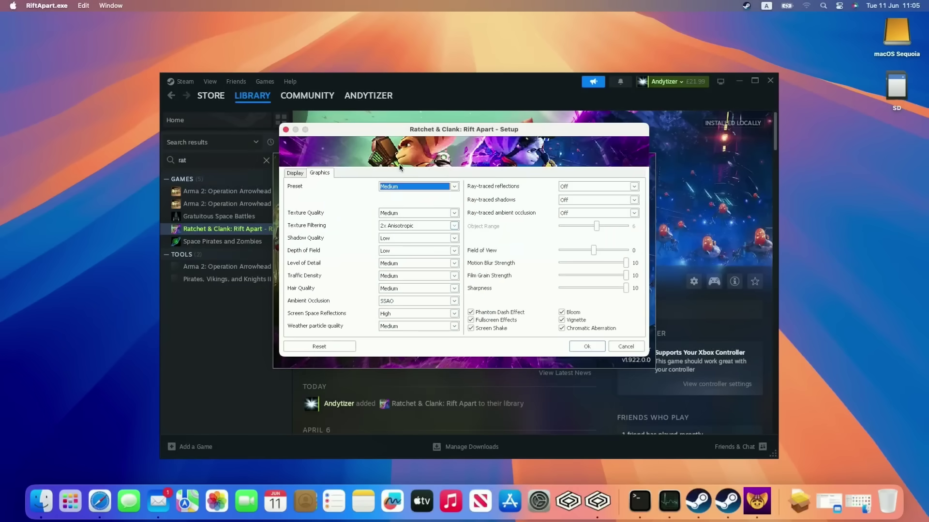
{"action": "left_click", "coordinate": [588, 346]}
{"action": "key", "text": "Up"}
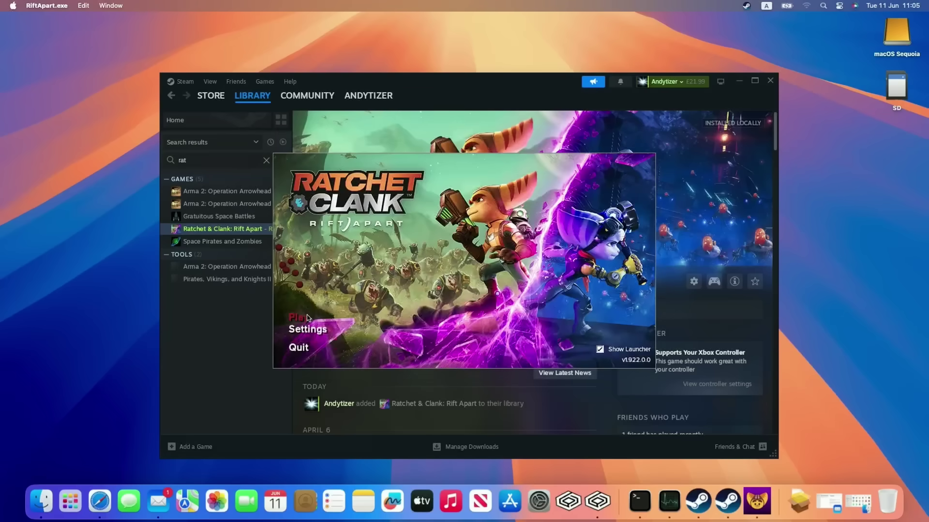
{"action": "key", "text": "Return"}
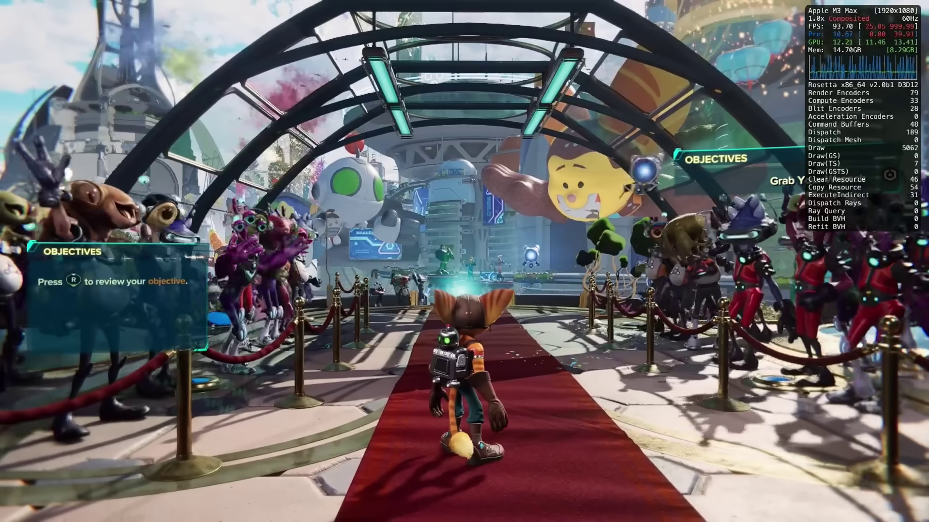
Walk Ratchet forward along the red carpet in the opening level
{"action": "key", "text": "w"}
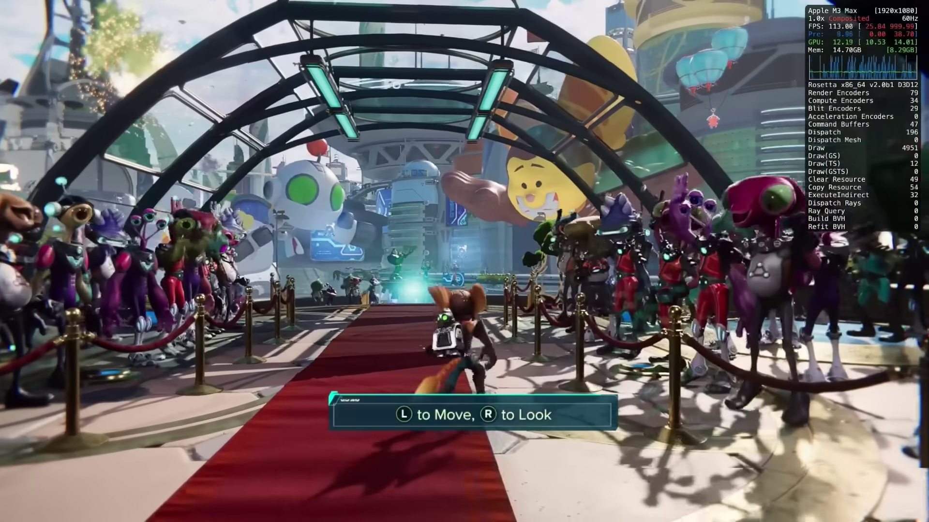